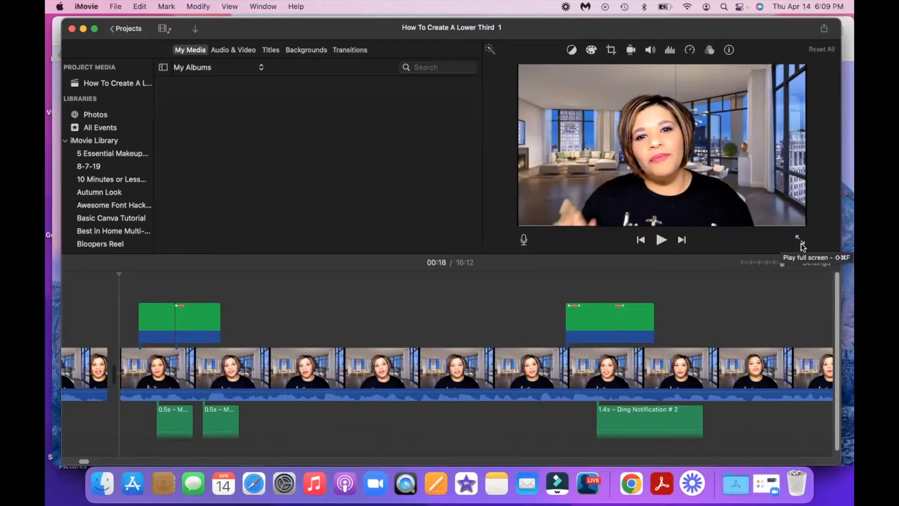
- Preview the video full screen from 00:18, exit full screen and pause playback
left_click(801, 241)
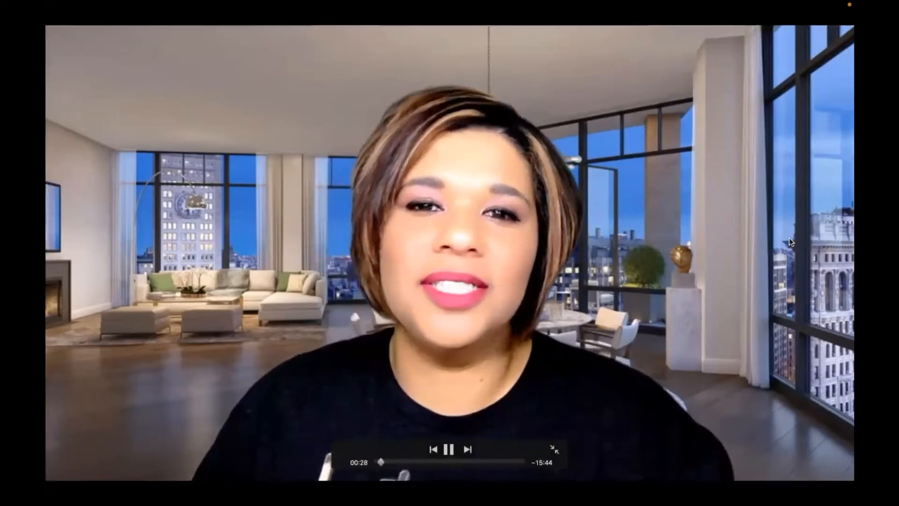
key("Escape")
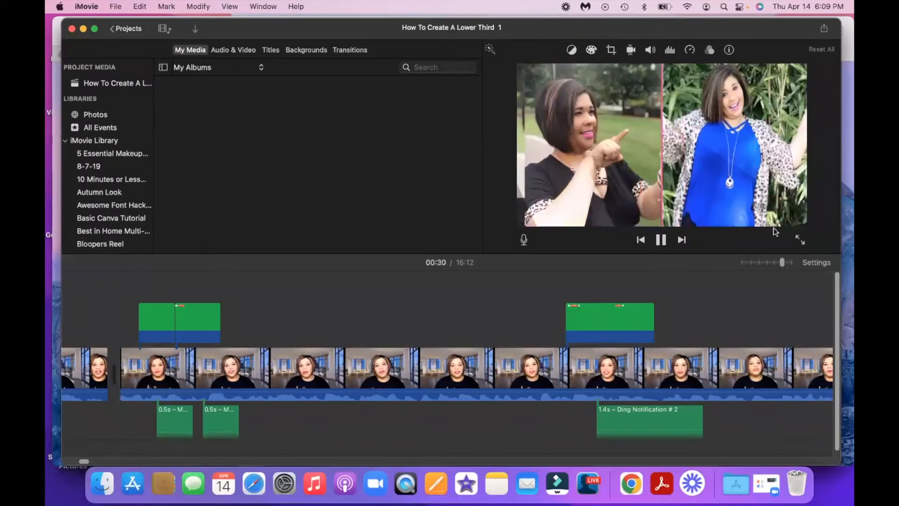
key("space")
- Delete all the green-screen overlay clips above the main video, both the split pair and the later one
scroll(422, 314, "left", 6)
scroll(422, 315, "left", 6)
left_click(194, 323)
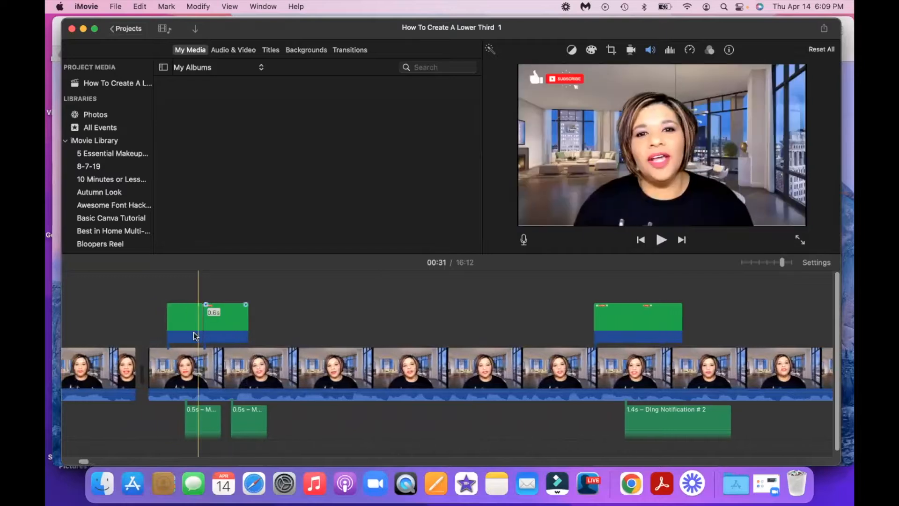
left_click(243, 328)
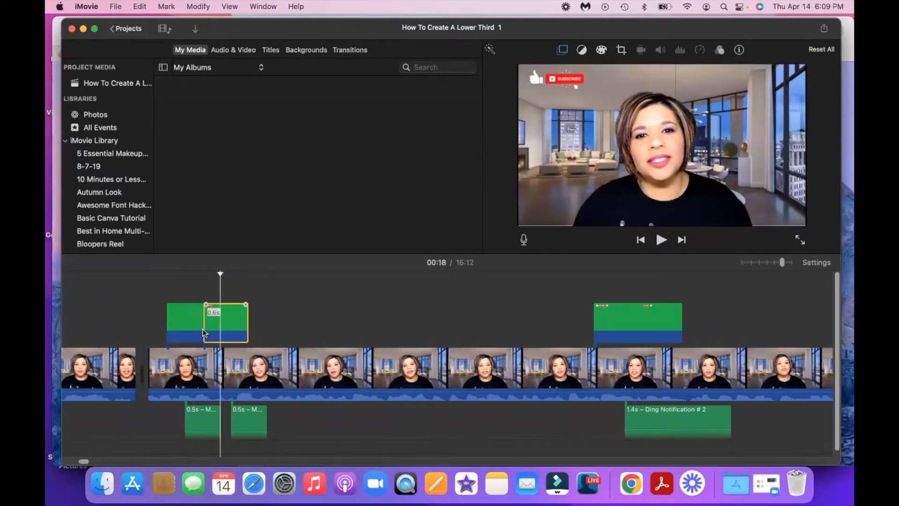
left_click(184, 323)
left_click(628, 326)
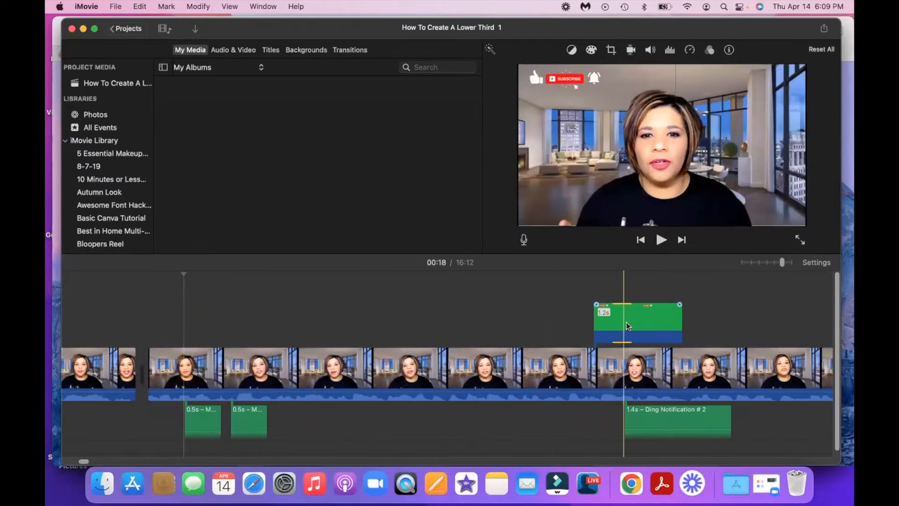
key("Delete")
- Delete the "Ding Notification # 2" sound and the two 0.5-second sound effects below the main video
left_click(671, 424)
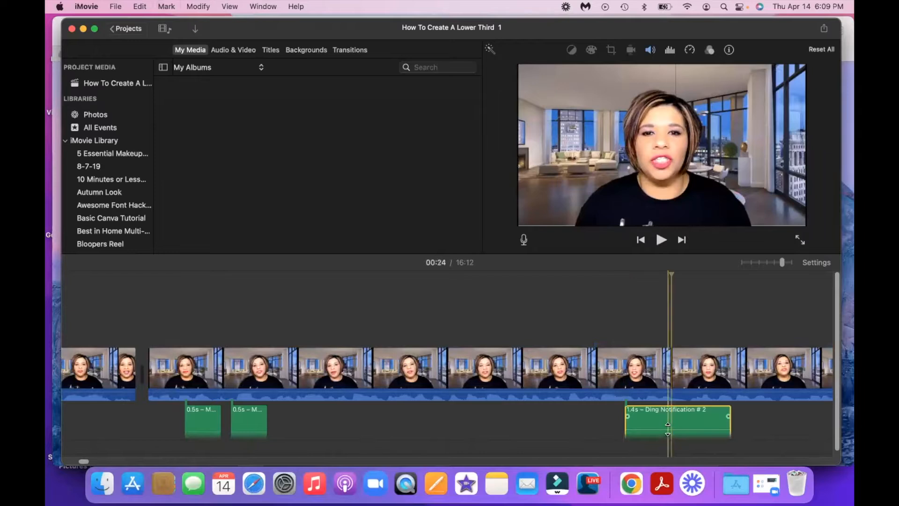
key("Delete")
left_click(200, 421)
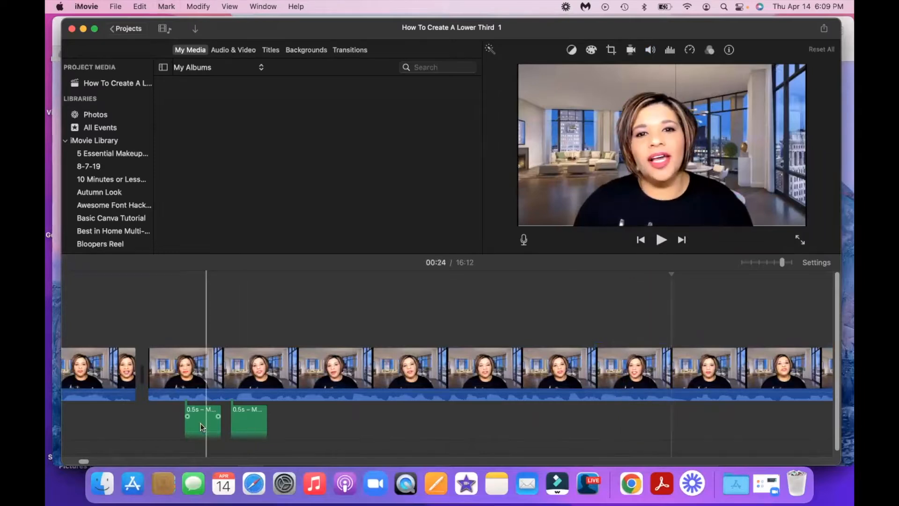
key("Delete")
left_click(256, 422)
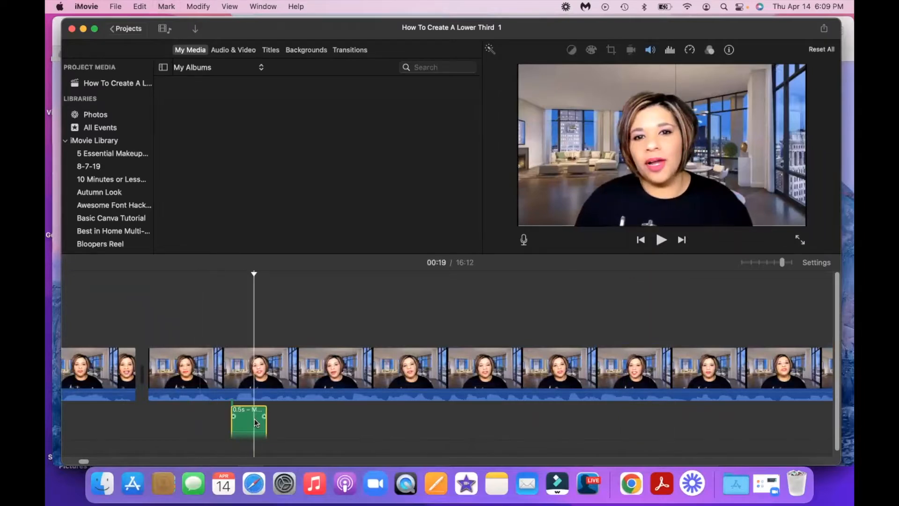
key("Delete")
- Minimize iMovie, switch to the Canva home page in Safari and create a blank Presentation (16:9) design
left_click(84, 29)
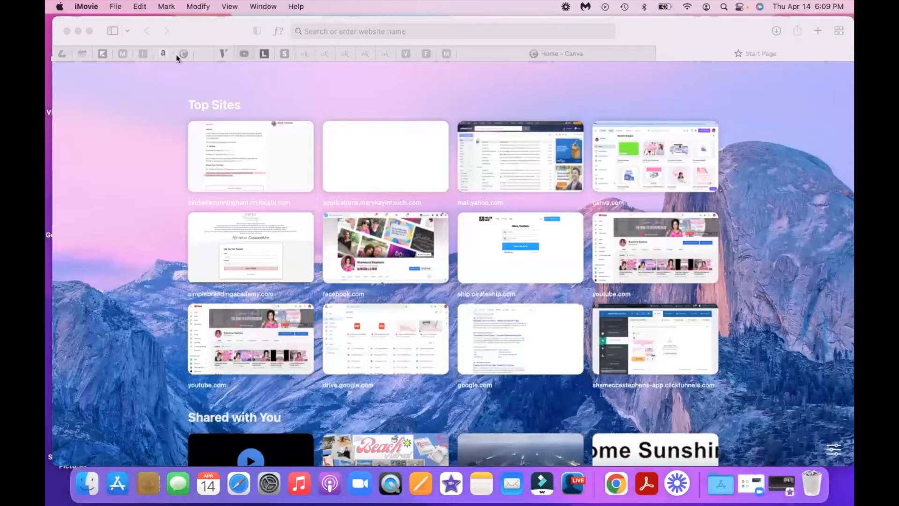
left_click(184, 53)
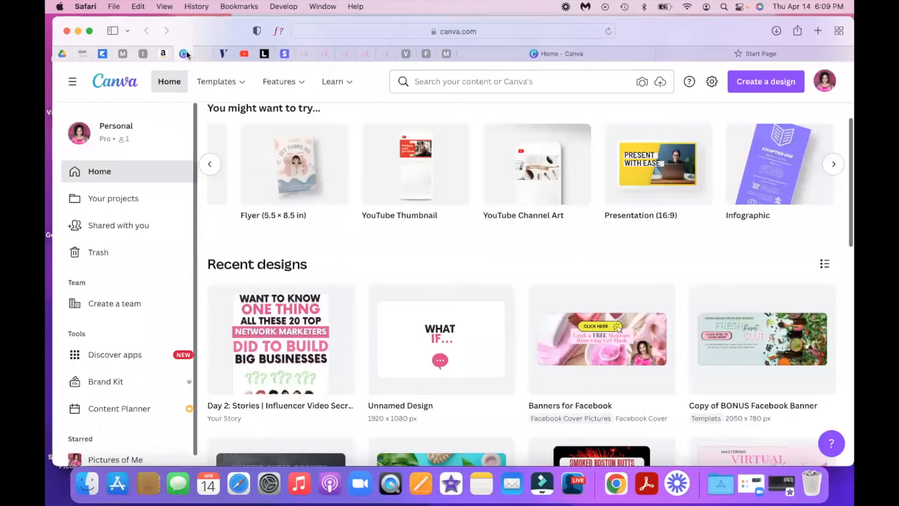
scroll(674, 435, "down", 5)
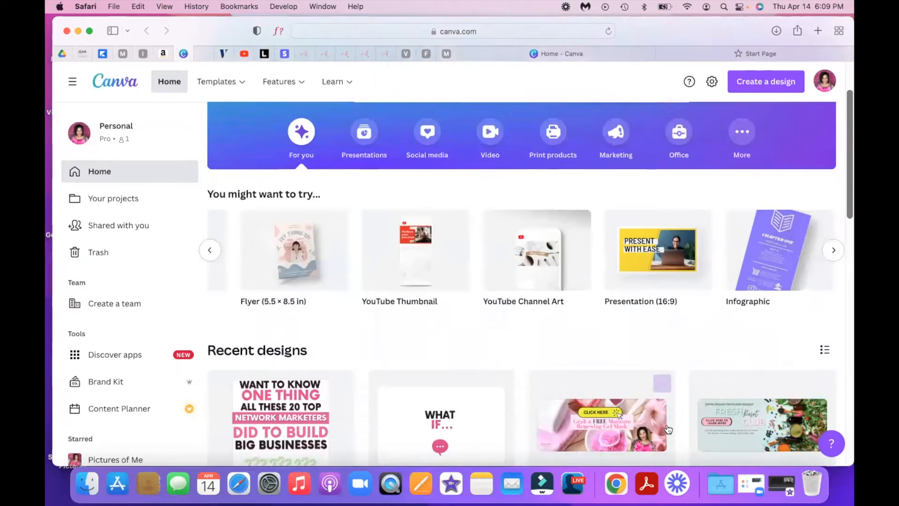
scroll(668, 429, "up", 5)
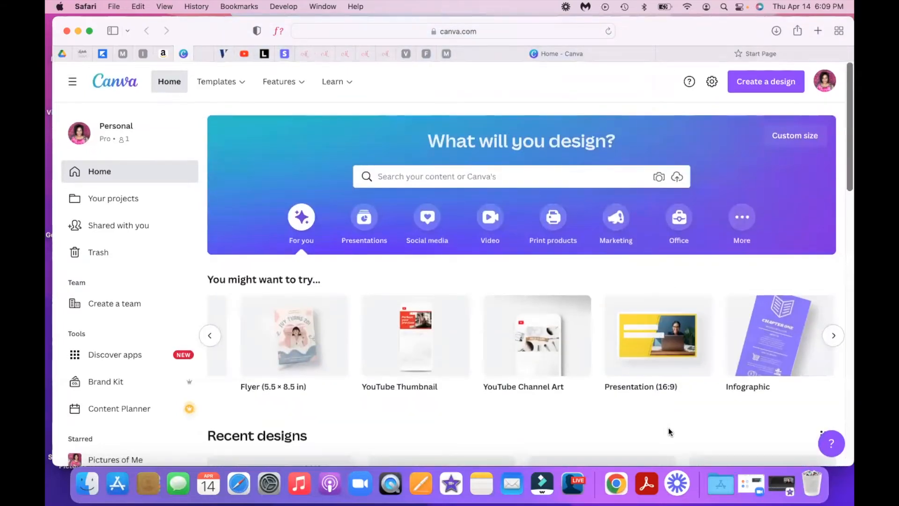
scroll(392, 364, "left", 10)
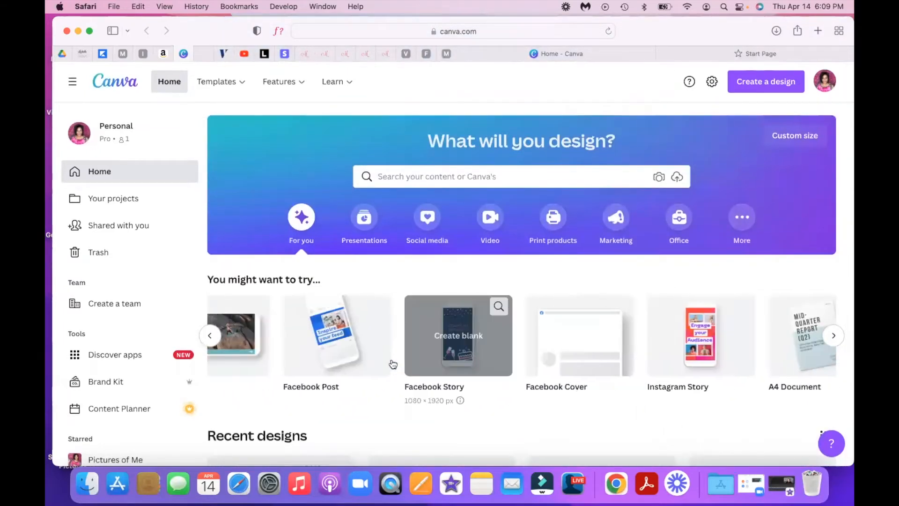
scroll(393, 364, "right", 10)
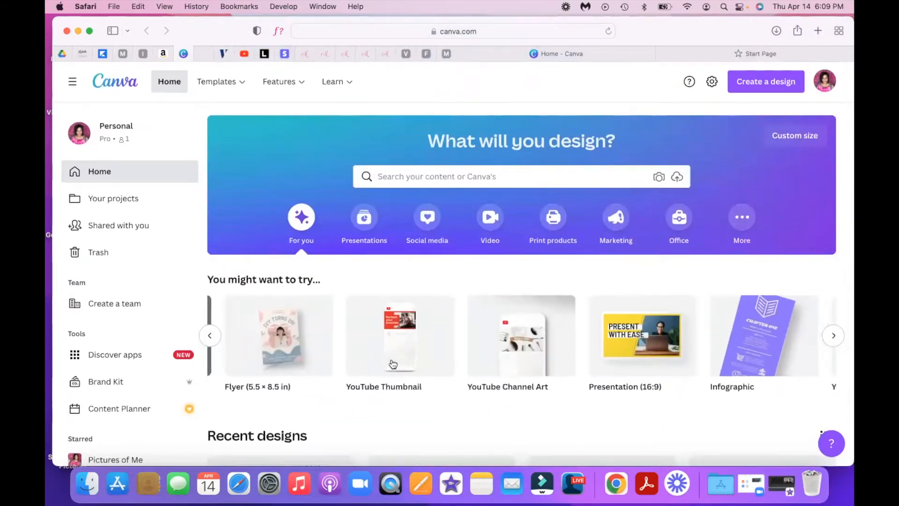
scroll(392, 364, "right", 3)
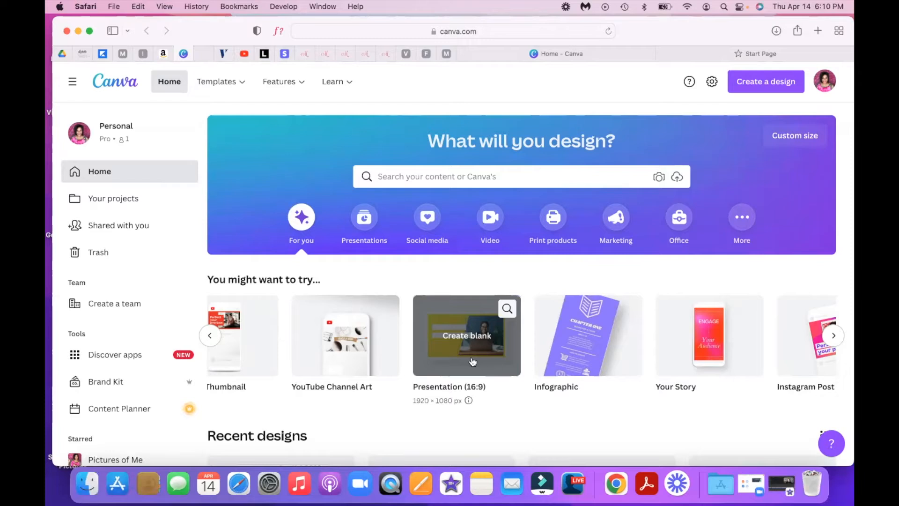
left_click(467, 333)
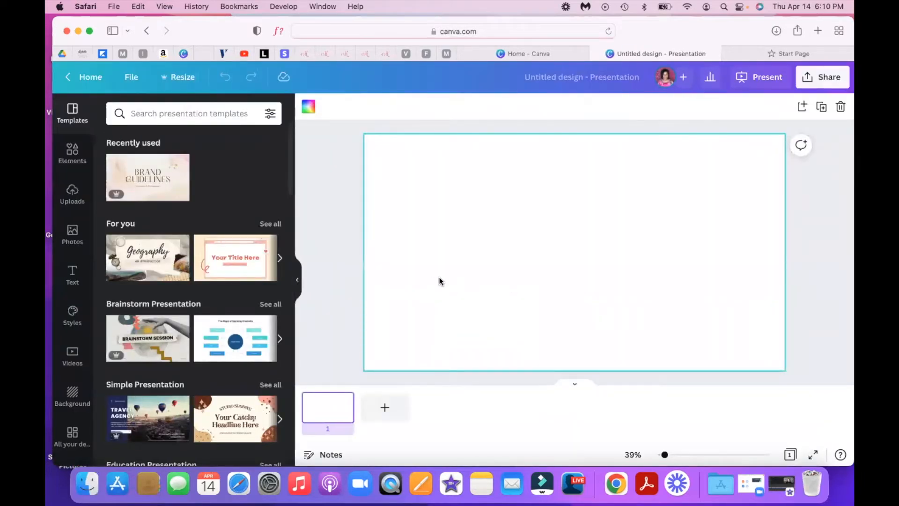
- Set the blank page's background to the green in the How To Entrepreneur brand colors
left_click(308, 107)
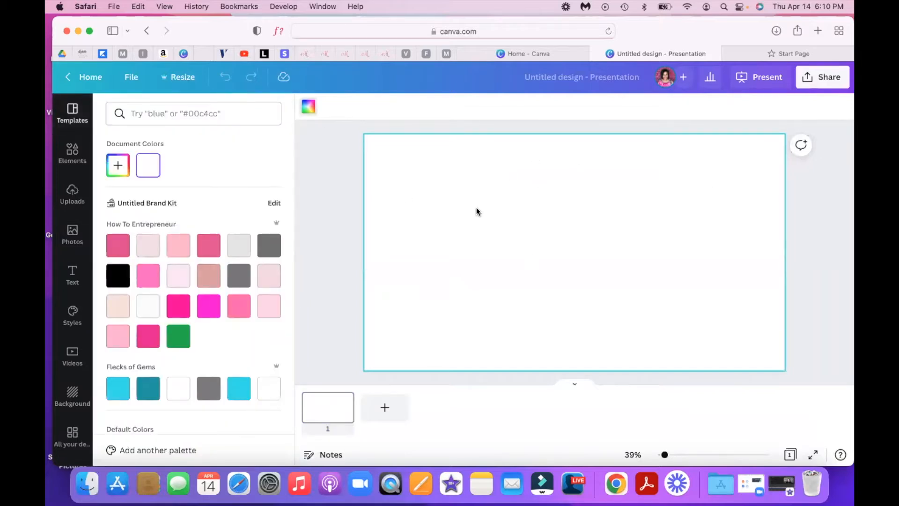
left_click(178, 338)
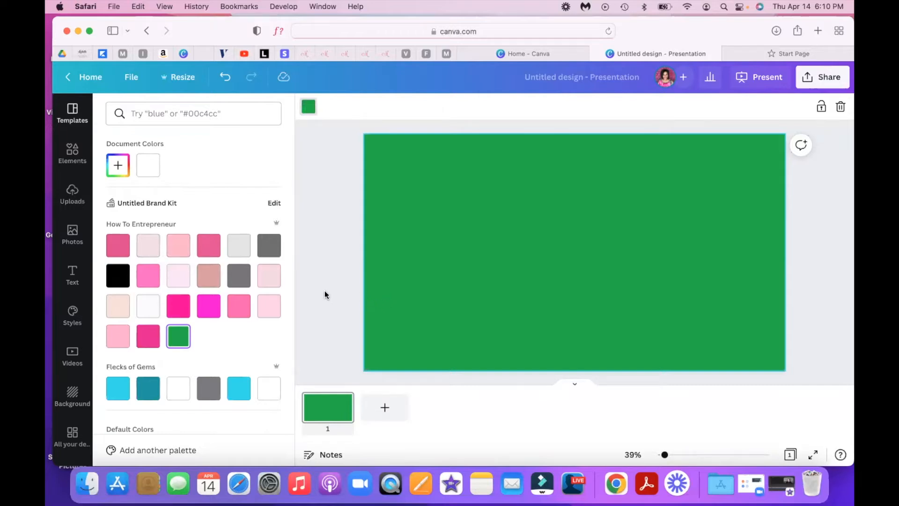
- Open Canva's uploads, switch to iMovie and capture a screenshot of the whole preview picture at 00:28
left_click(70, 200)
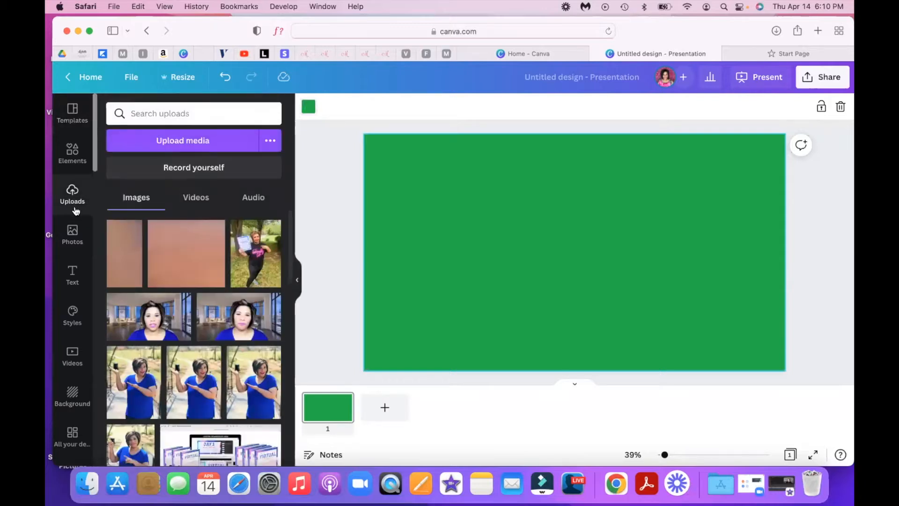
scroll(161, 259, "down", 5)
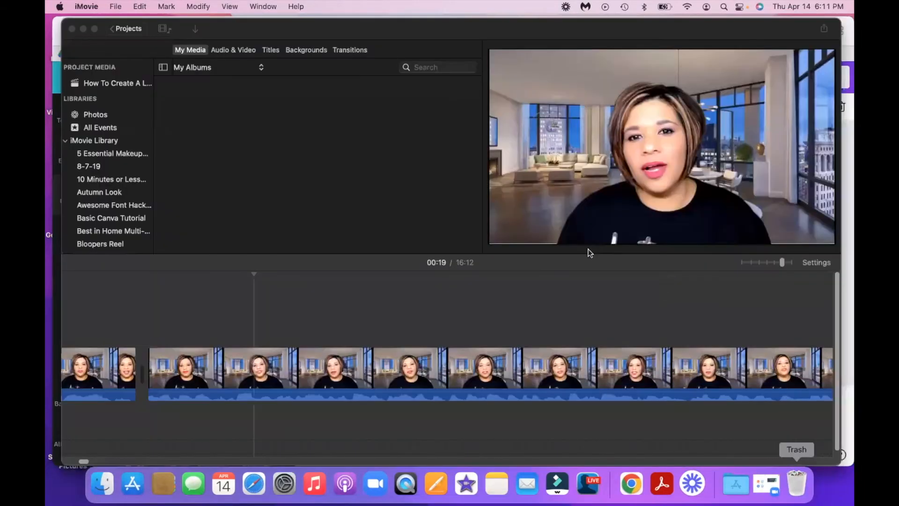
left_click(587, 247)
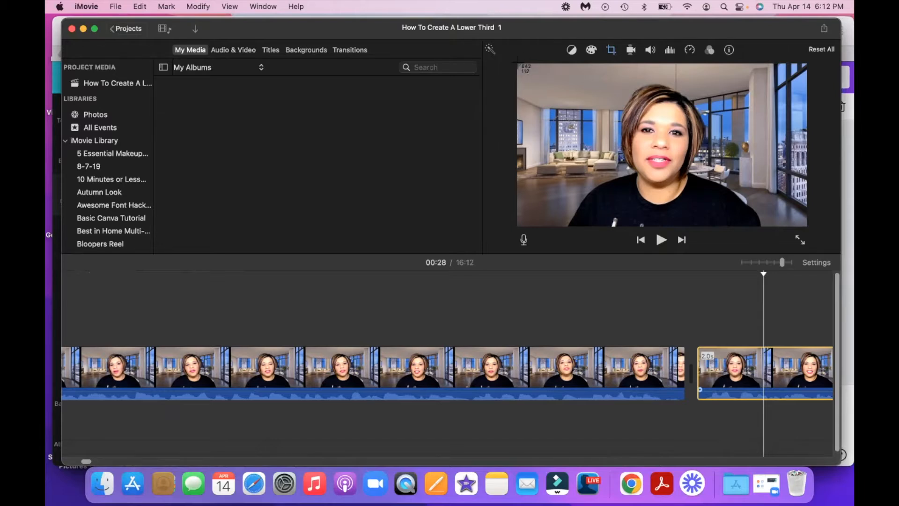
left_click_drag(517, 64, 806, 226)
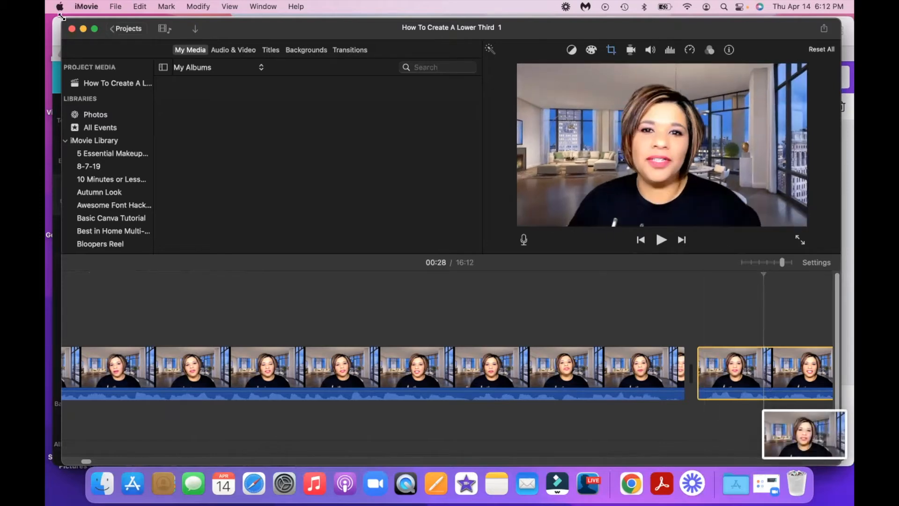
- Return to Canva in Safari and upload the new screenshot from the Desktop folder
left_click(84, 29)
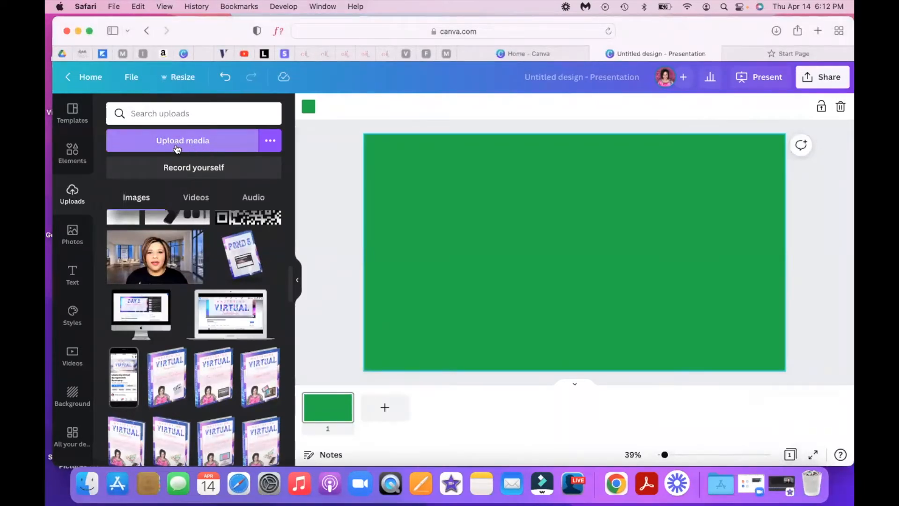
left_click(179, 145)
left_click(171, 144)
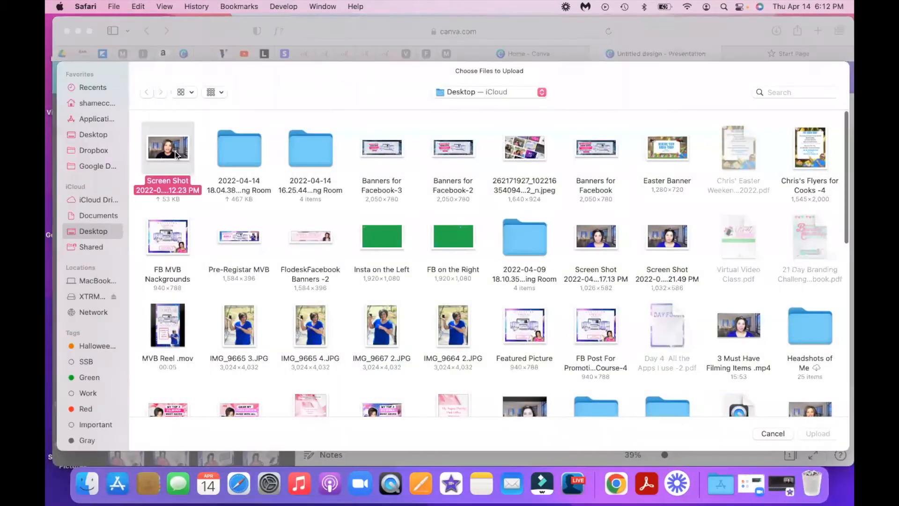
left_click(814, 432)
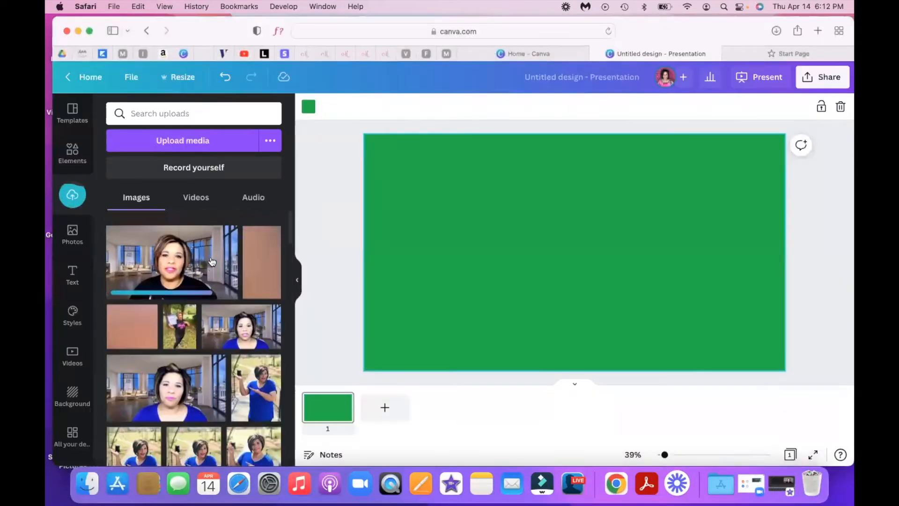
- Place the uploaded screenshot on the green page and enlarge it to cover the full 1,920 × 1,080 page
left_click(173, 244)
left_click_drag(578, 254, 524, 190)
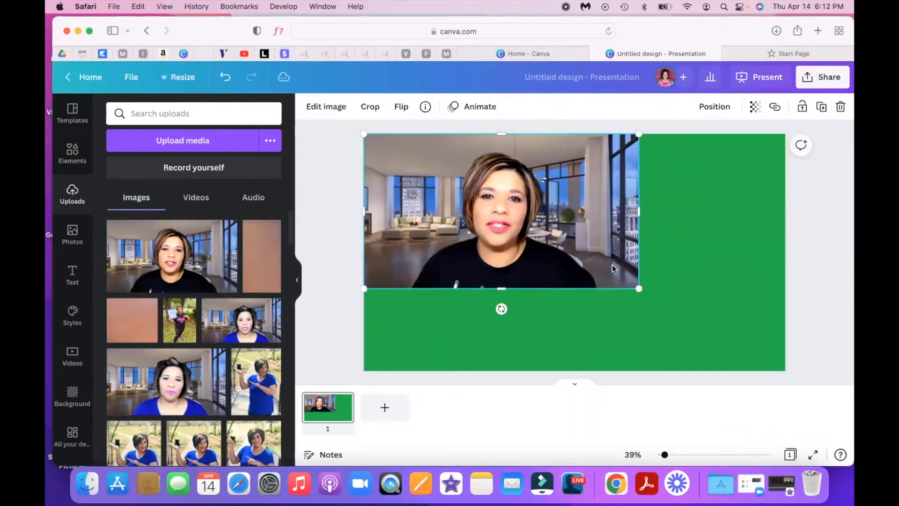
left_click_drag(639, 288, 802, 342)
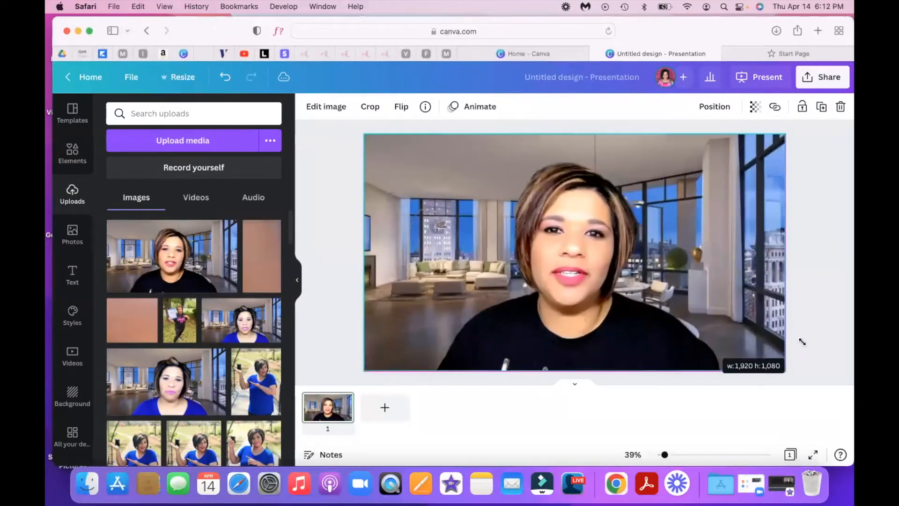
left_click(801, 322)
left_click(524, 283)
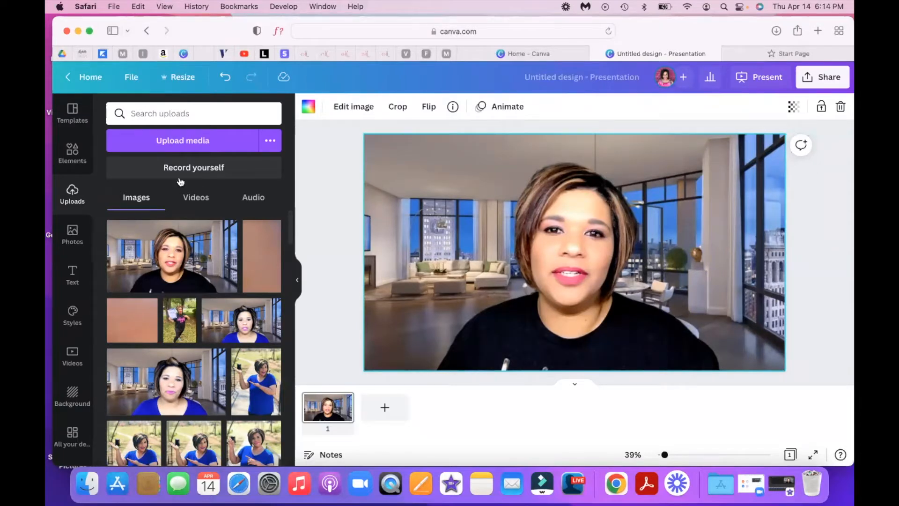
- Search Canva's elements for "Like" and limit the results to graphics
left_click(72, 150)
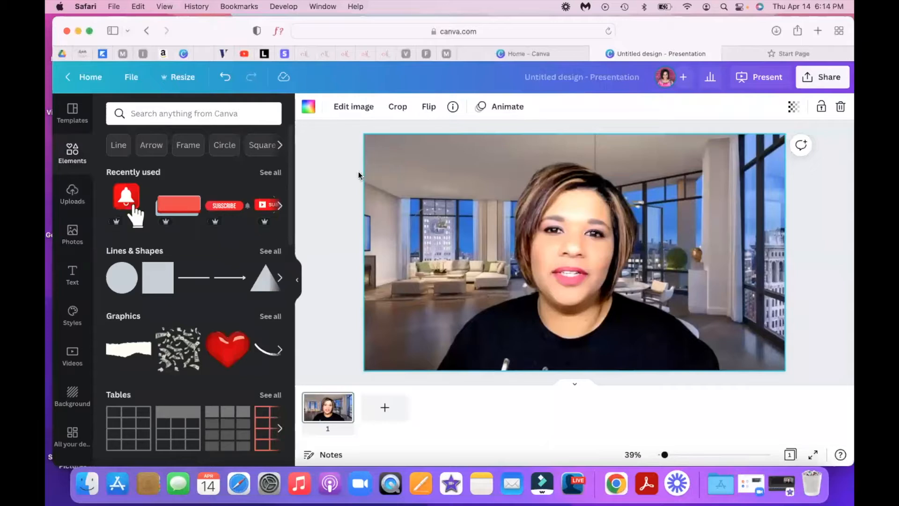
left_click(233, 119)
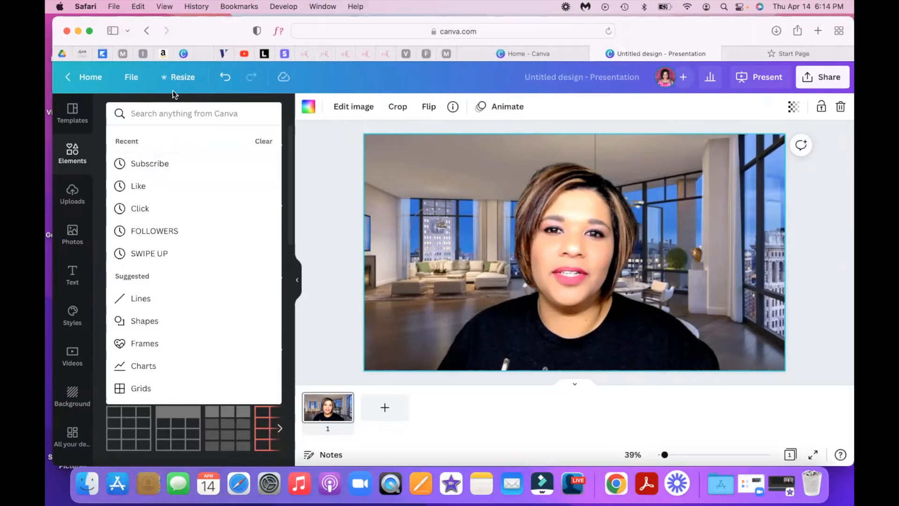
left_click(167, 114)
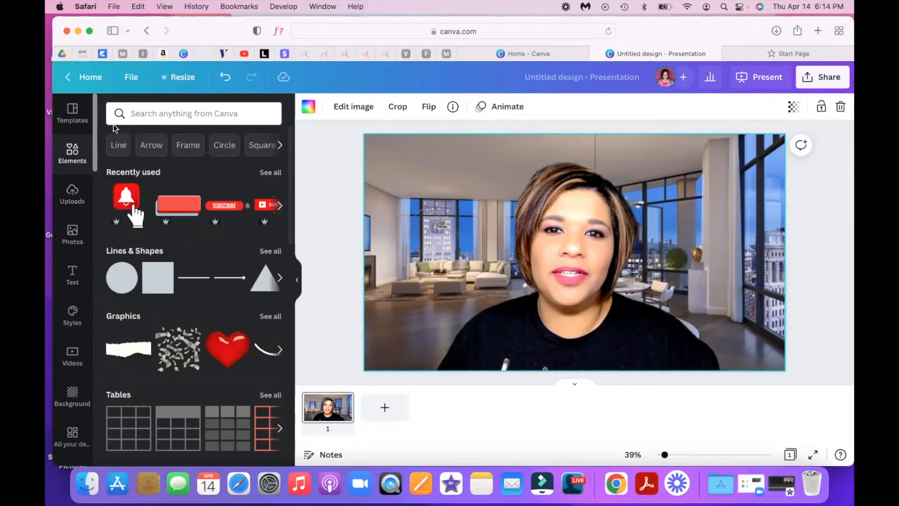
left_click(139, 110)
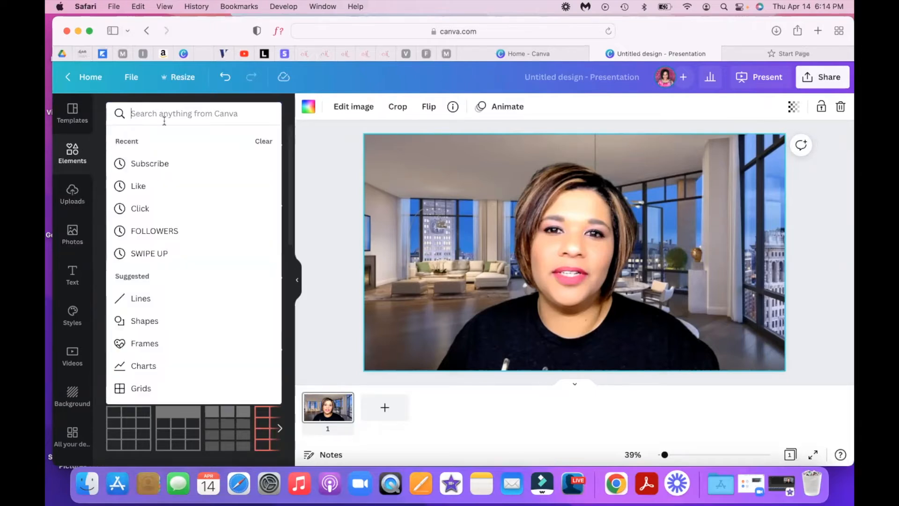
type("Like")
key("Return")
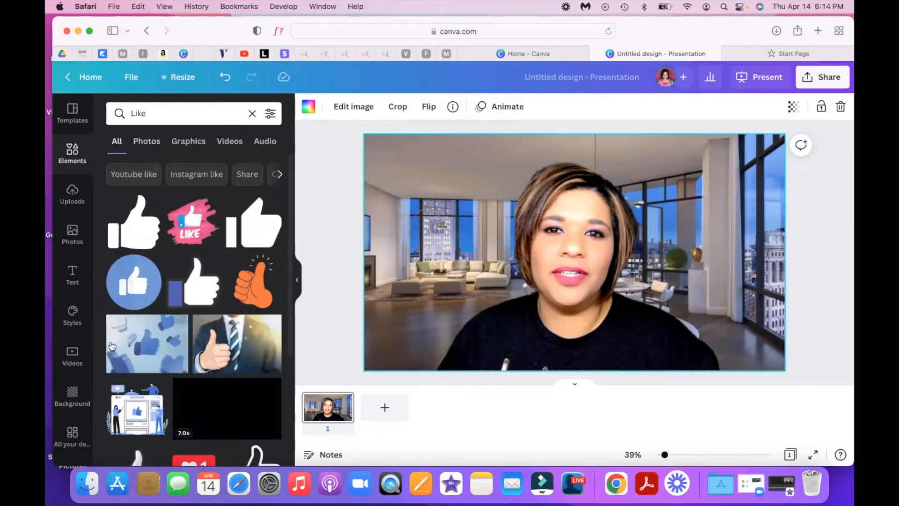
left_click(189, 142)
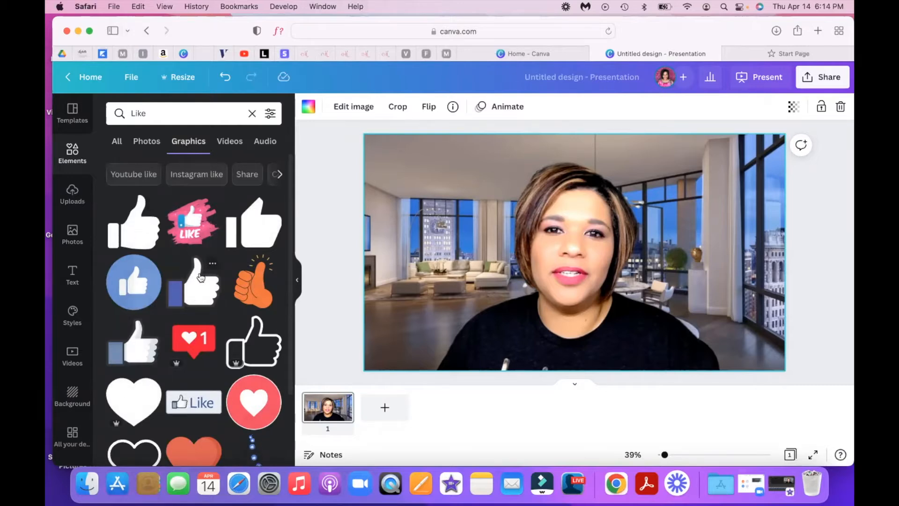
- Add the first thumbs-up graphic to the page, shrink it to a small icon and place it near the picture's upper-left corner
left_click(132, 229)
left_click_drag(566, 266, 422, 217)
left_click_drag(476, 252, 400, 175)
scroll(237, 227, "down", 10)
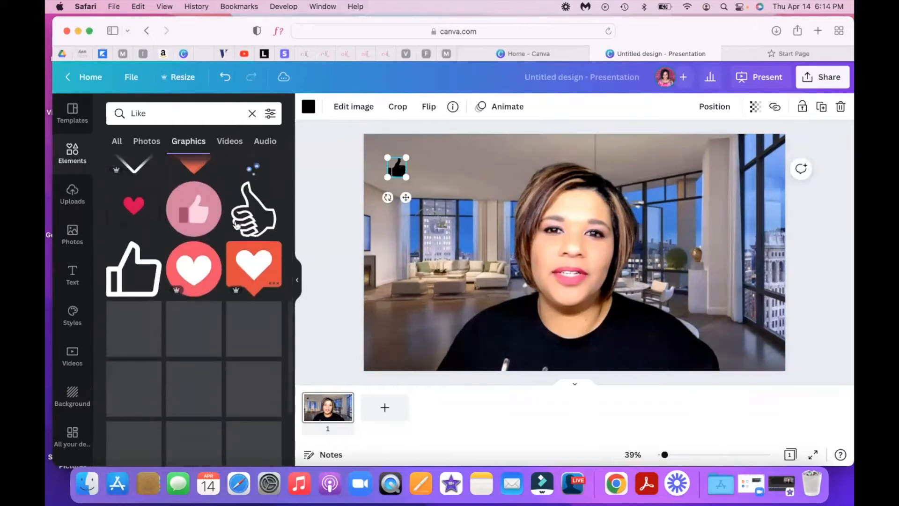
- Move the thumbs-up icon closer to the picture's upper-left corner and recolour it white
scroll(236, 226, "down", 2)
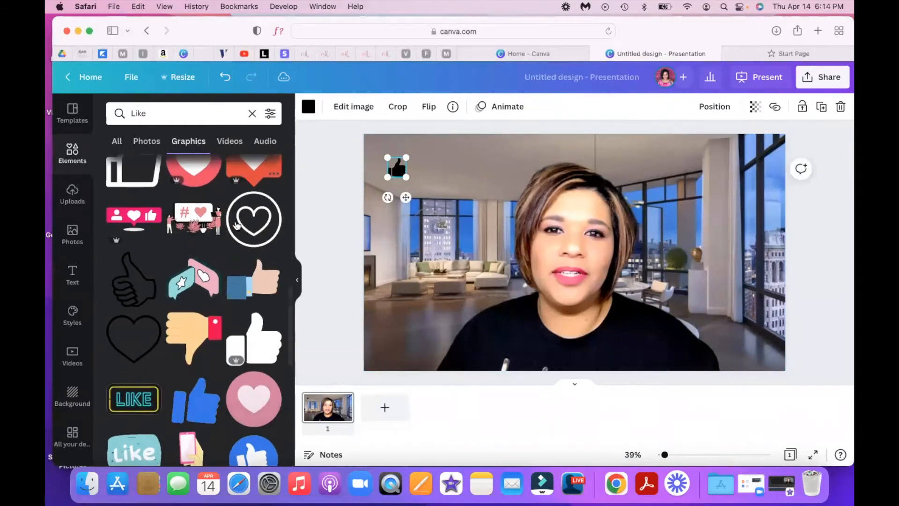
scroll(236, 227, "up", 12)
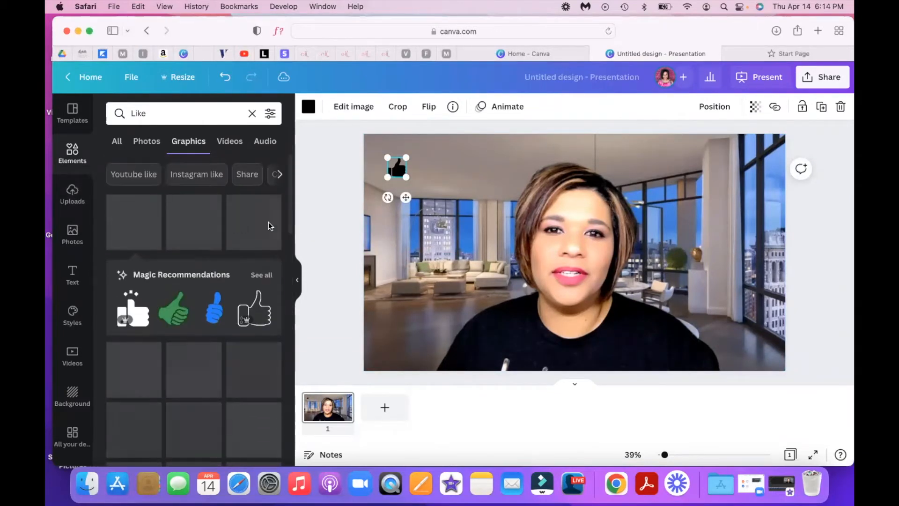
left_click_drag(401, 175, 387, 162)
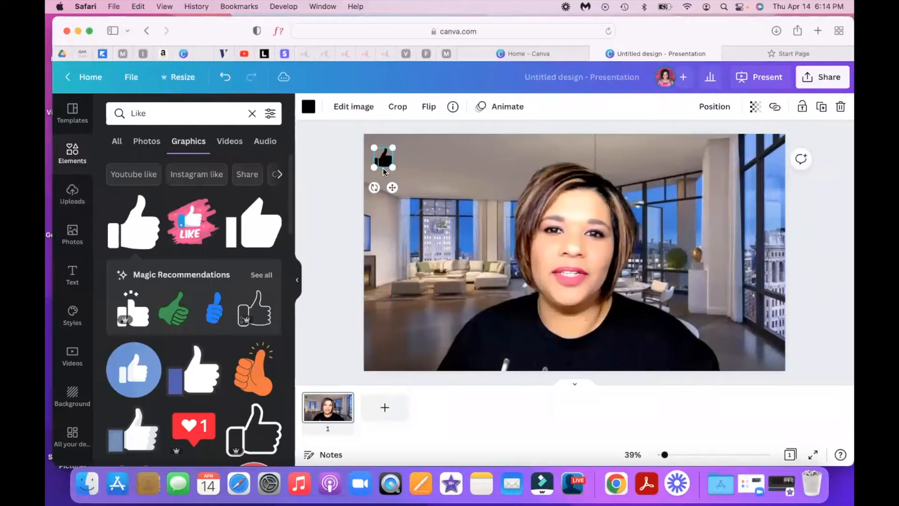
left_click(308, 110)
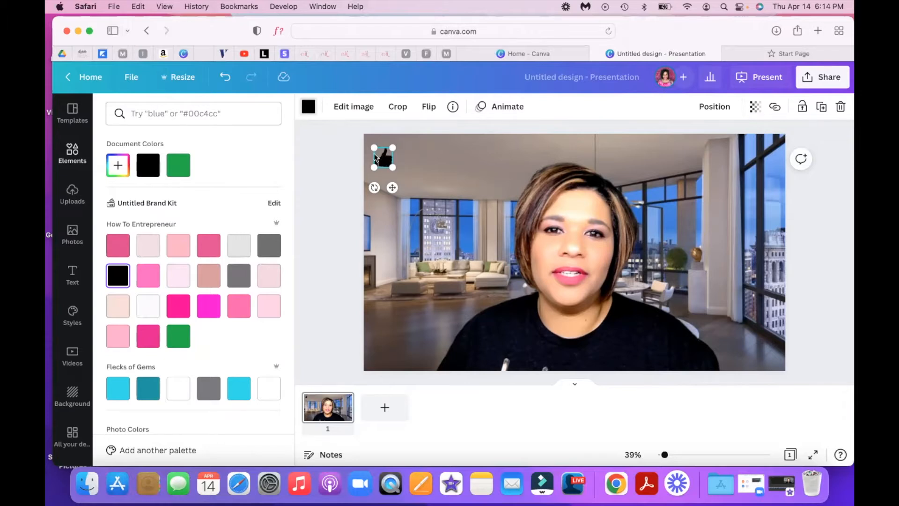
left_click(311, 109)
left_click(309, 111)
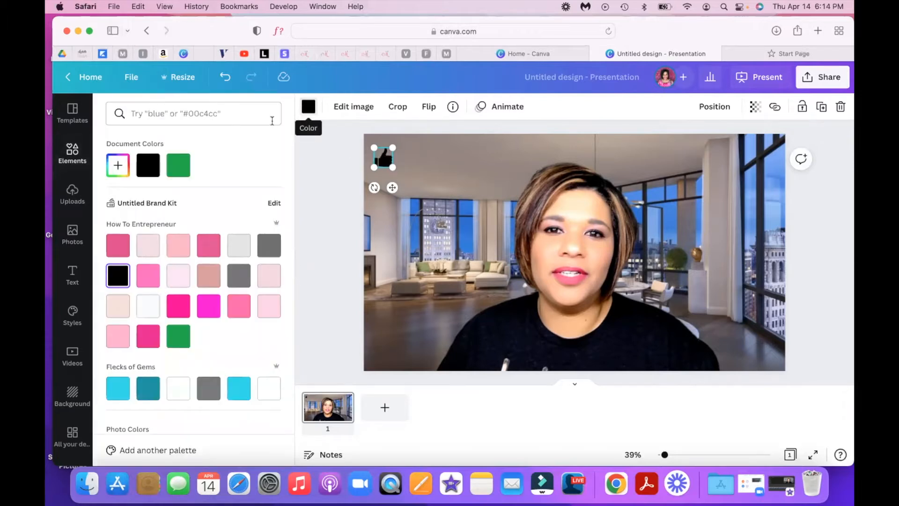
left_click(148, 306)
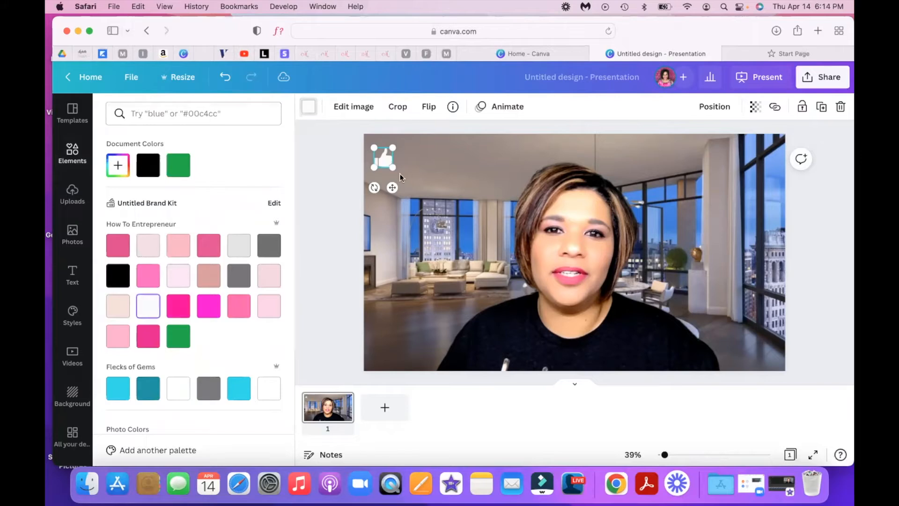
left_click(415, 174)
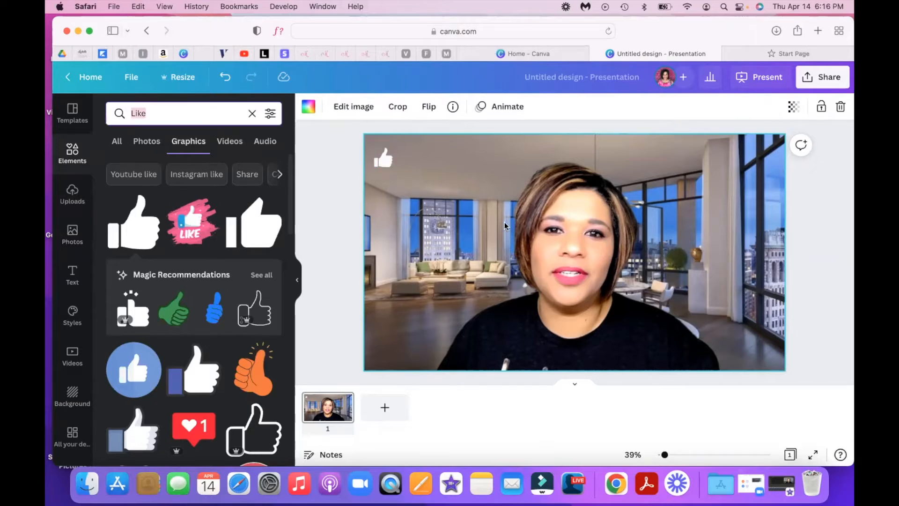
- Duplicate page 1, which holds the screenshot and the white thumbs-up icon
left_click(330, 410)
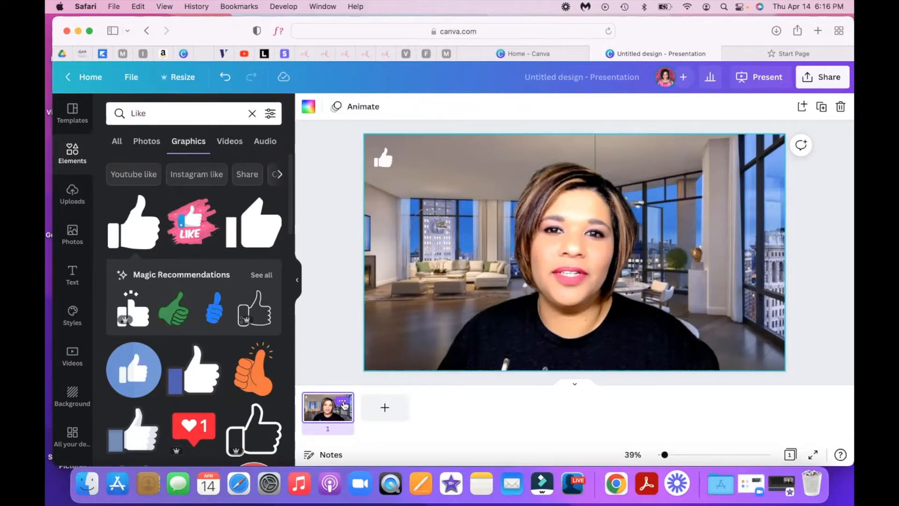
left_click(344, 402)
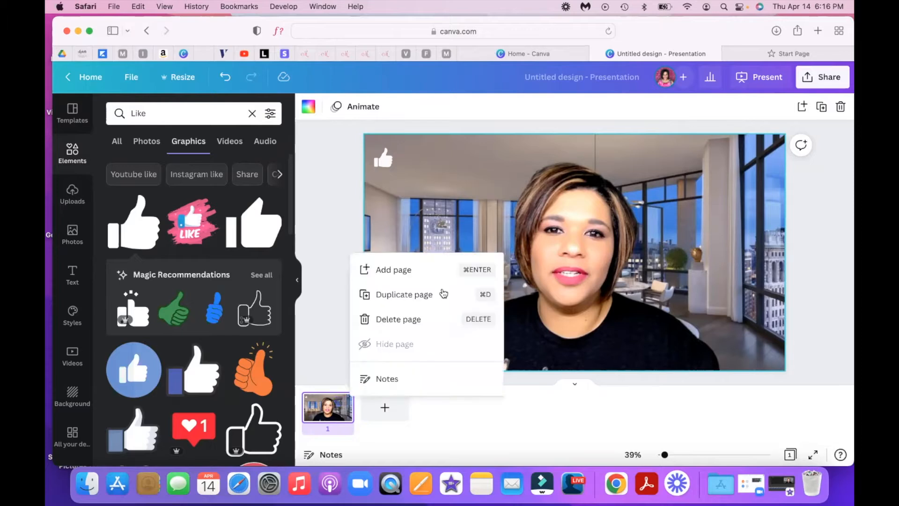
left_click(421, 295)
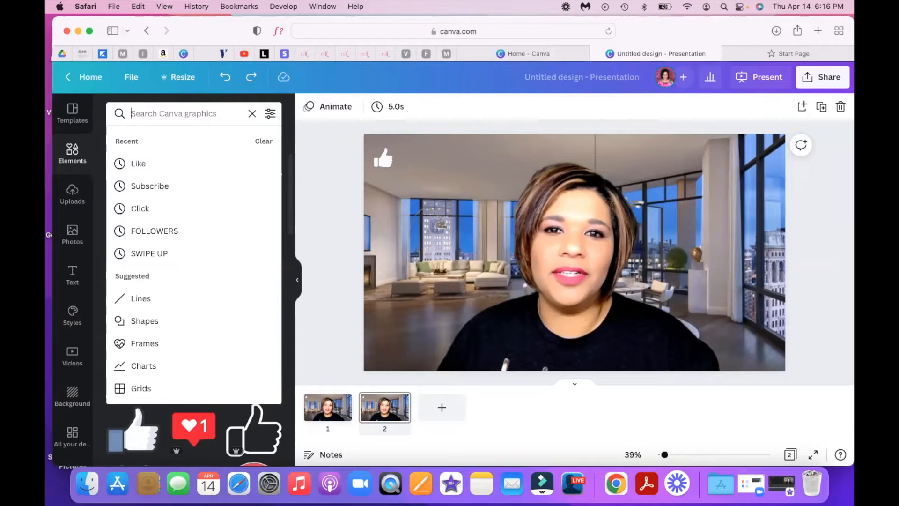
- Search the graphics for "Subscribe" and look through the button designs
type("Subscribe")
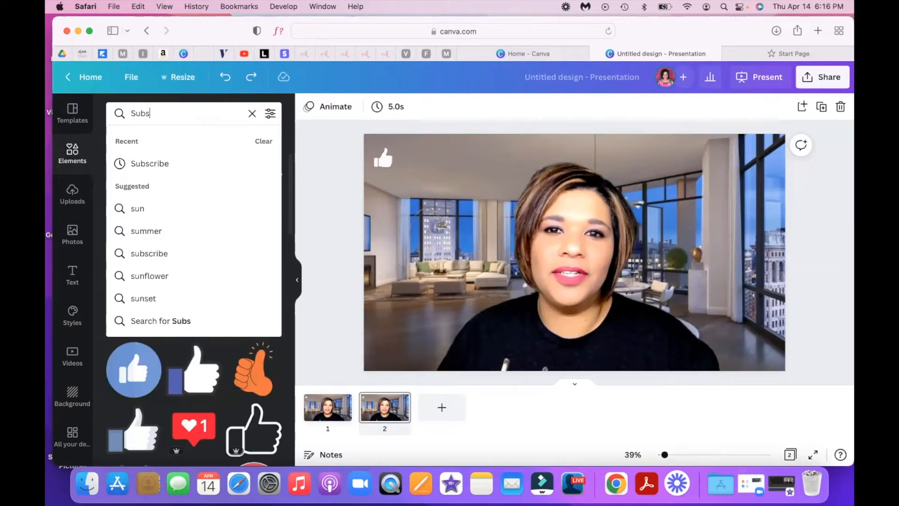
key("Return")
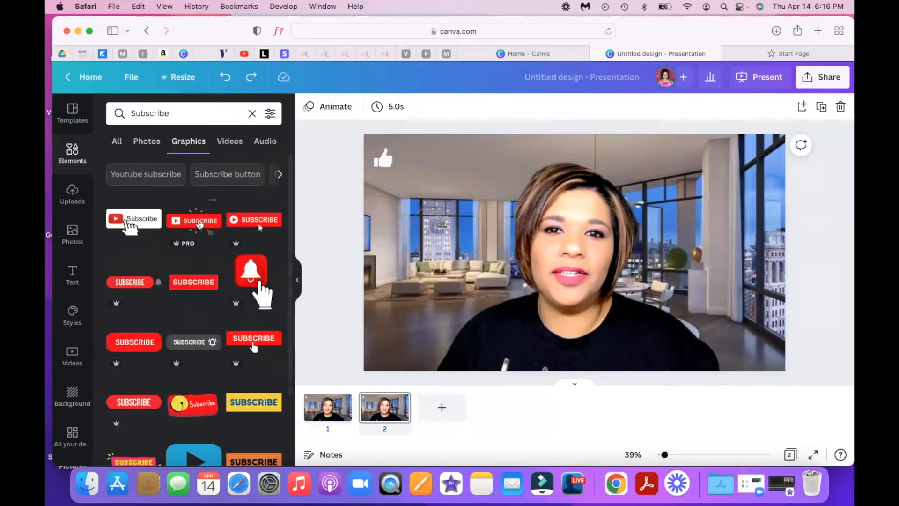
scroll(200, 225, "down", 3)
scroll(200, 225, "down", 2)
scroll(200, 225, "up", 5)
scroll(200, 225, "down", 7)
scroll(200, 224, "down", 2)
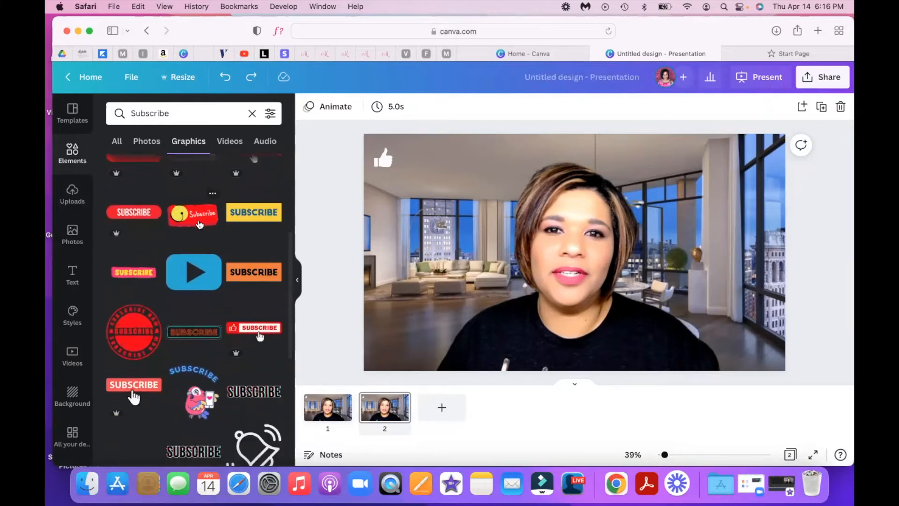
scroll(206, 221, "up", 10)
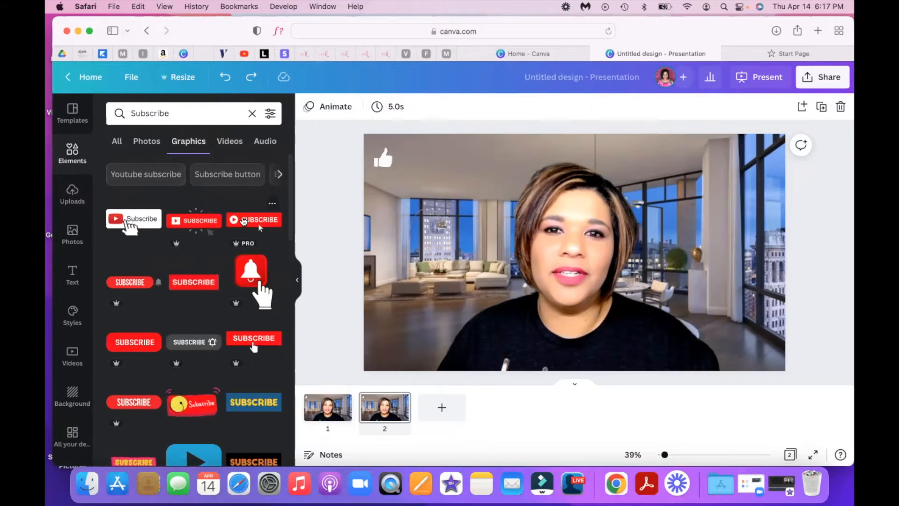
left_click(201, 220)
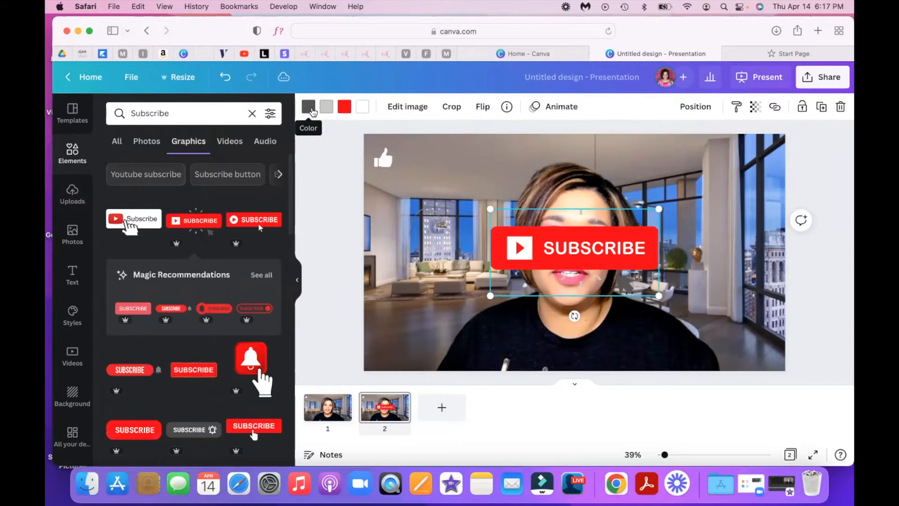
left_click(309, 107)
left_click(239, 165)
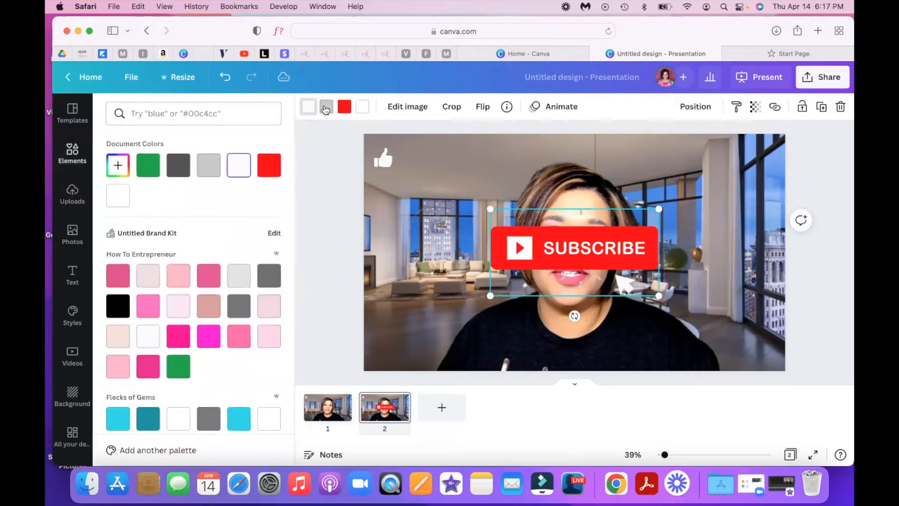
key("Delete")
- Add the red Subscribe button with a white play icon from all Magic Recommendations, shrink it and place it beside the thumbs-up icon
scroll(211, 204, "down", 1)
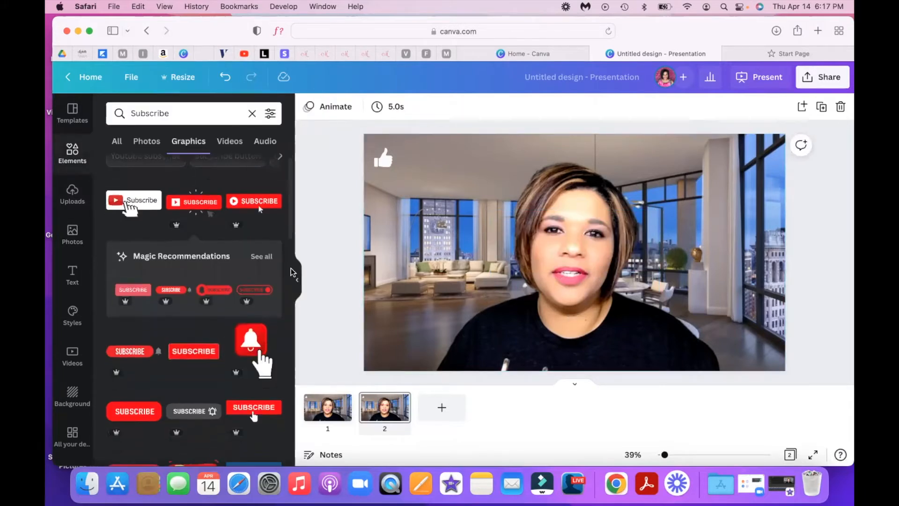
left_click(260, 256)
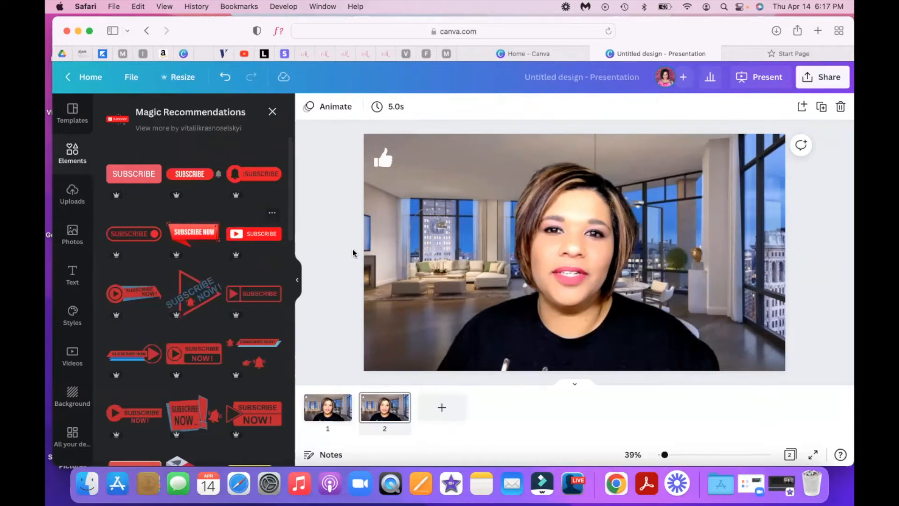
left_click(255, 235)
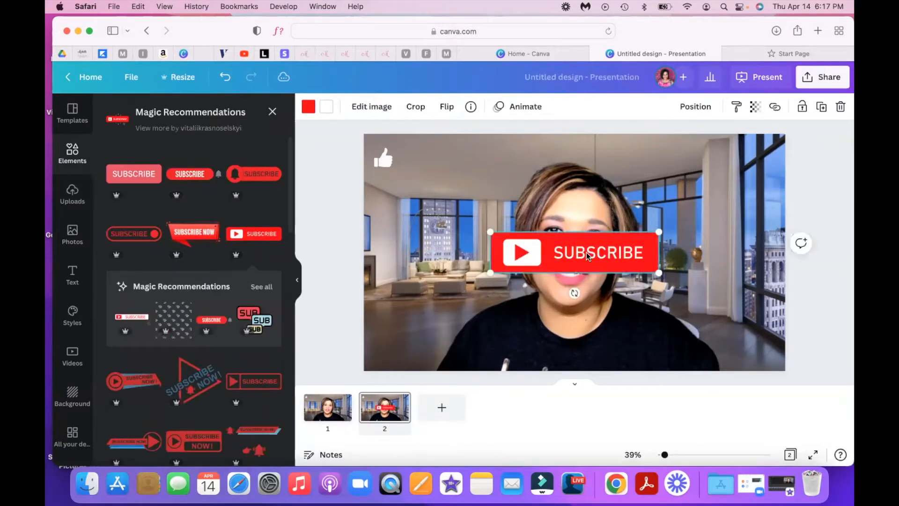
left_click_drag(598, 253, 509, 168)
left_click_drag(566, 186, 482, 169)
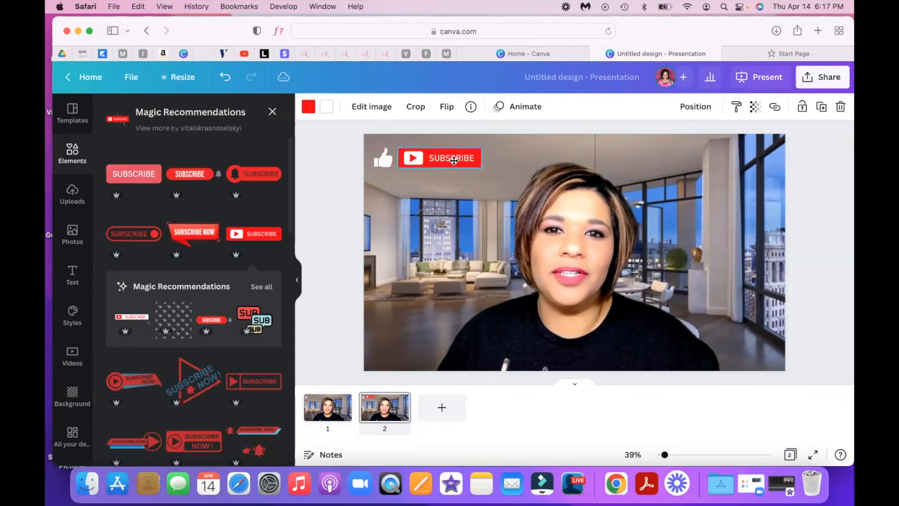
left_click(476, 230)
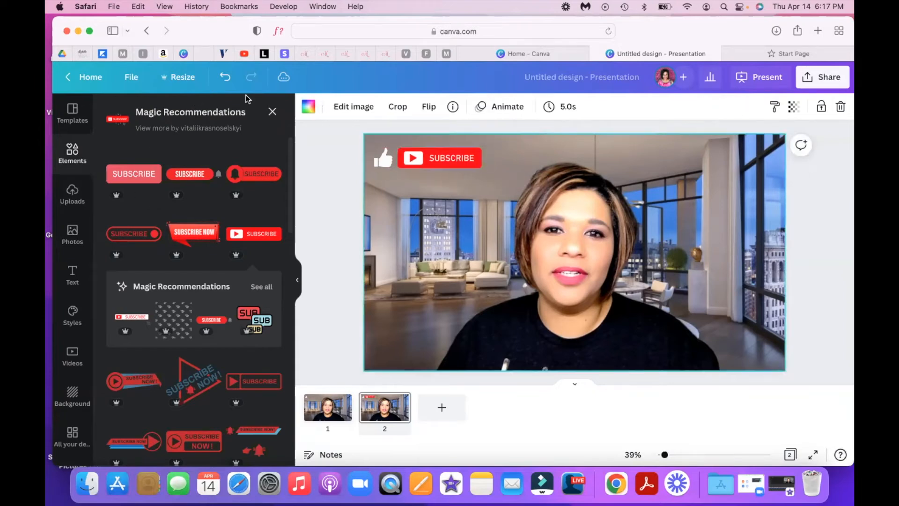
- Leave the recommendations and search the graphics for "Click"
left_click(272, 111)
left_click(204, 115)
left_click(204, 115)
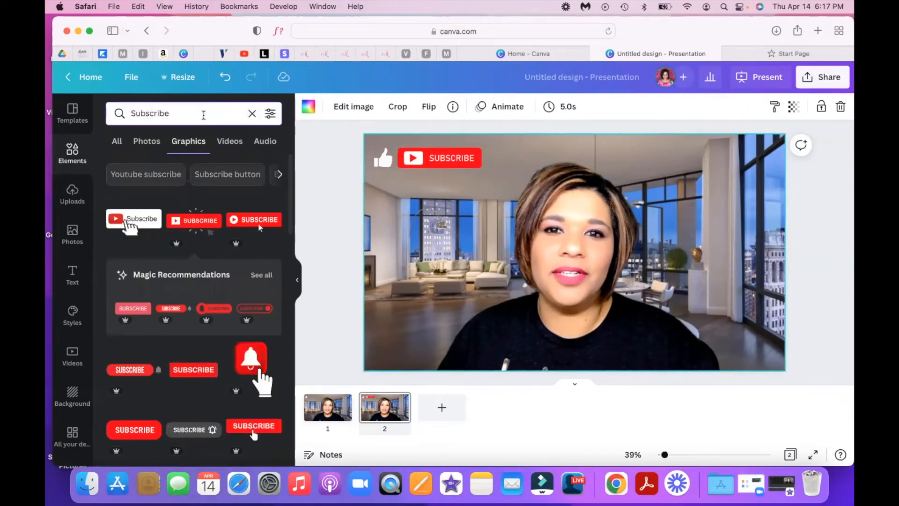
key("BackSpace")
type("Click")
key("Return")
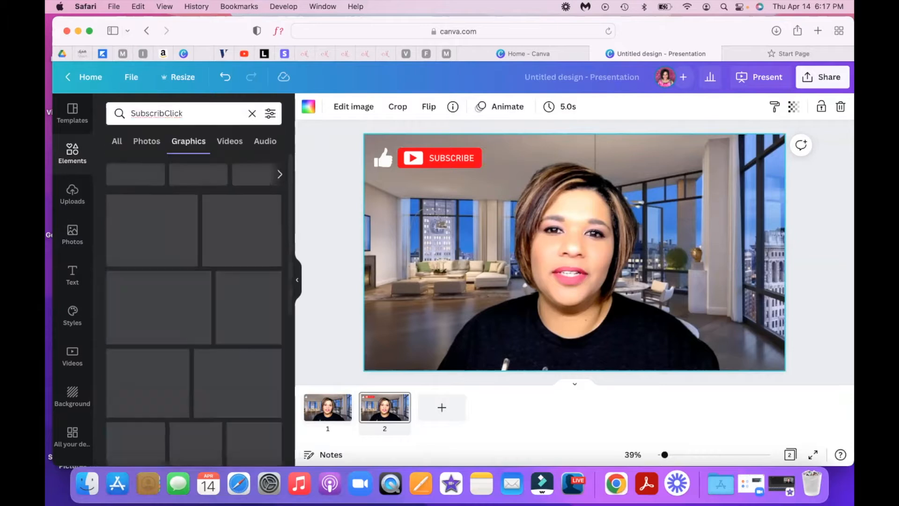
left_click(178, 109)
left_click(175, 113)
key("BackSpace")
key("BackSpace")
key("BackSpace")
key("BackSpace")
key("BackSpace")
key("BackSpace")
key("BackSpace")
key("BackSpace")
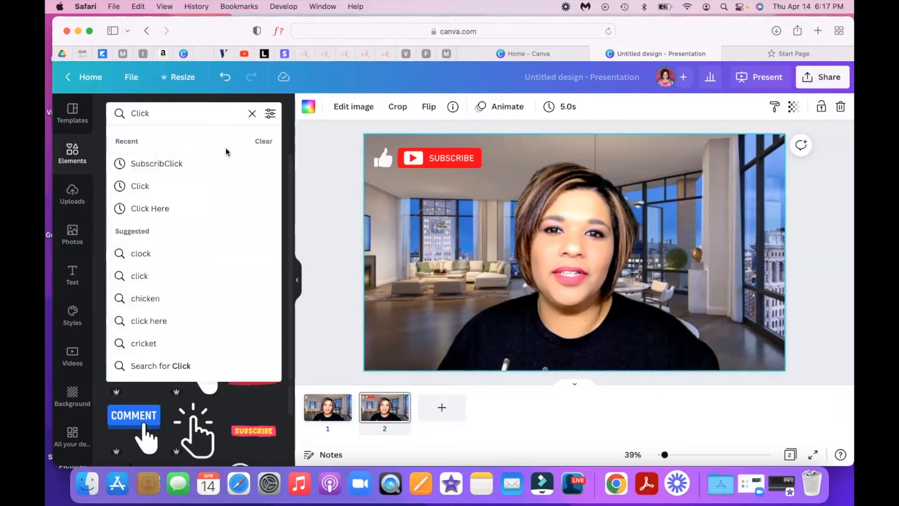
key("Return")
- Add the white pointing-hand graphic with blue click lines, small, over the lower-right corner of the Subscribe button
scroll(249, 233, "down", 2)
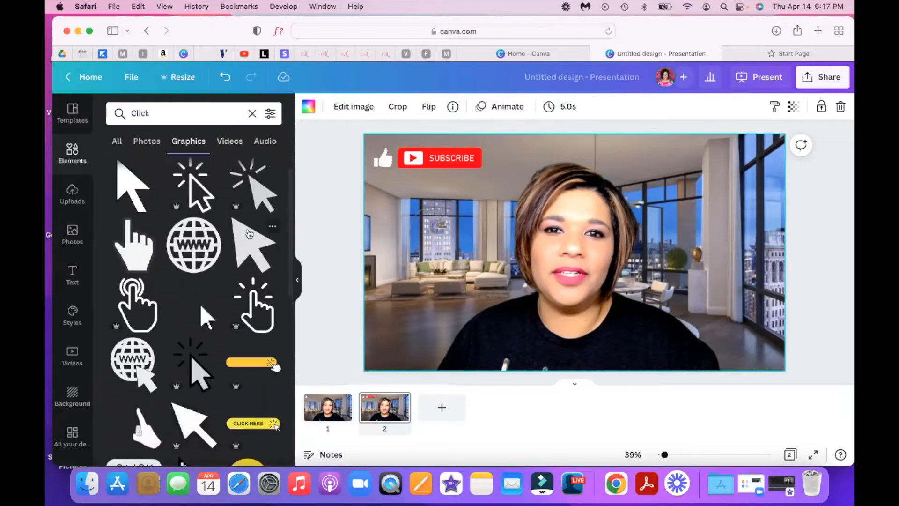
scroll(138, 427, "down", 2)
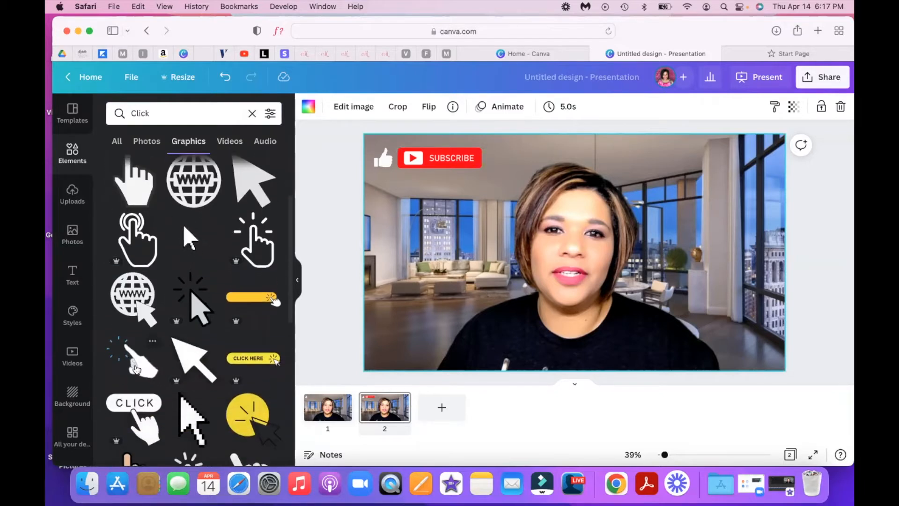
left_click(136, 370)
left_click_drag(631, 292, 470, 168)
scroll(277, 259, "down", 2)
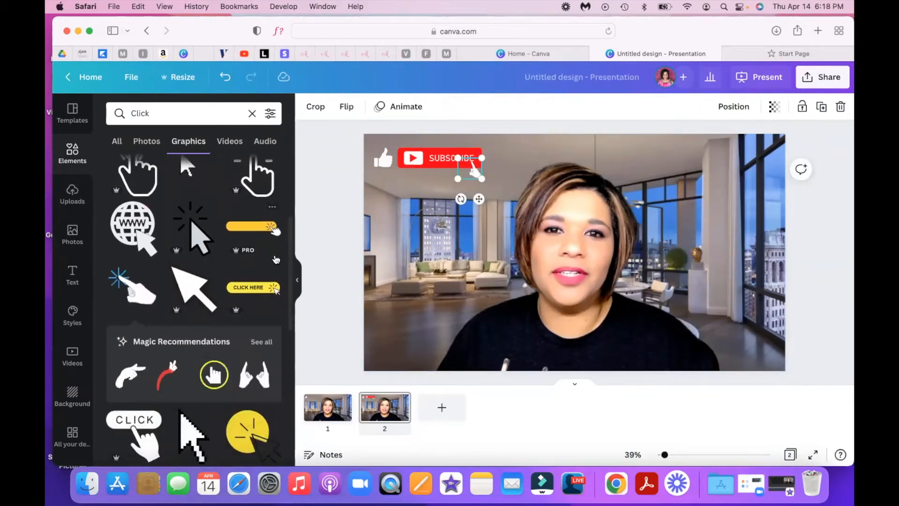
- Duplicate page 2 with the thumbs-up, Subscribe button and pointing hand
left_click(387, 405)
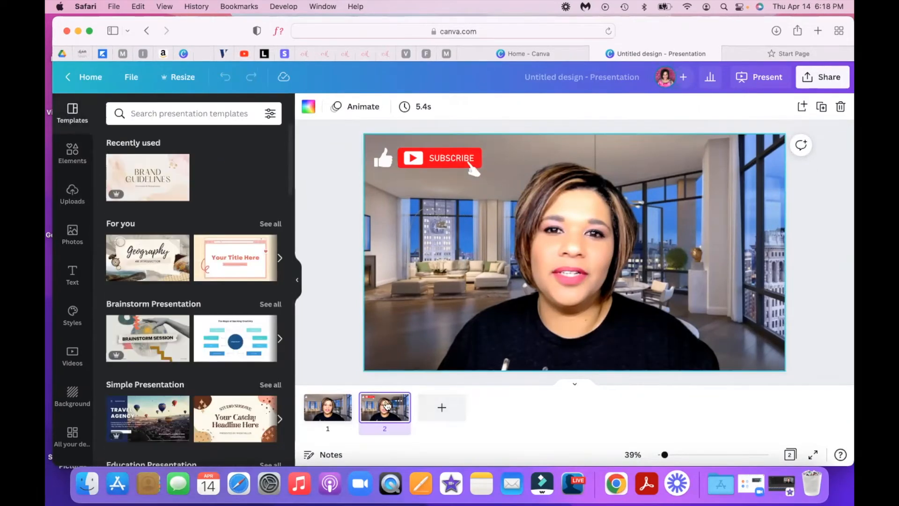
right_click(387, 405)
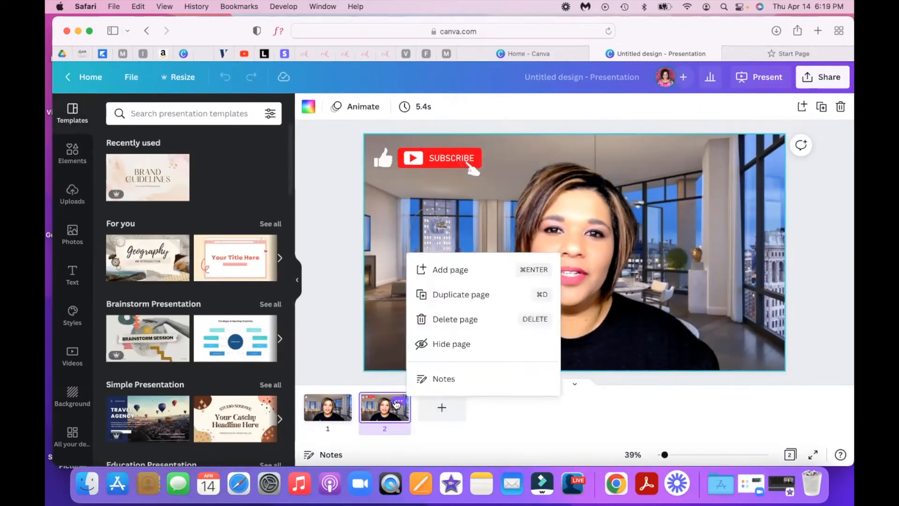
left_click(457, 296)
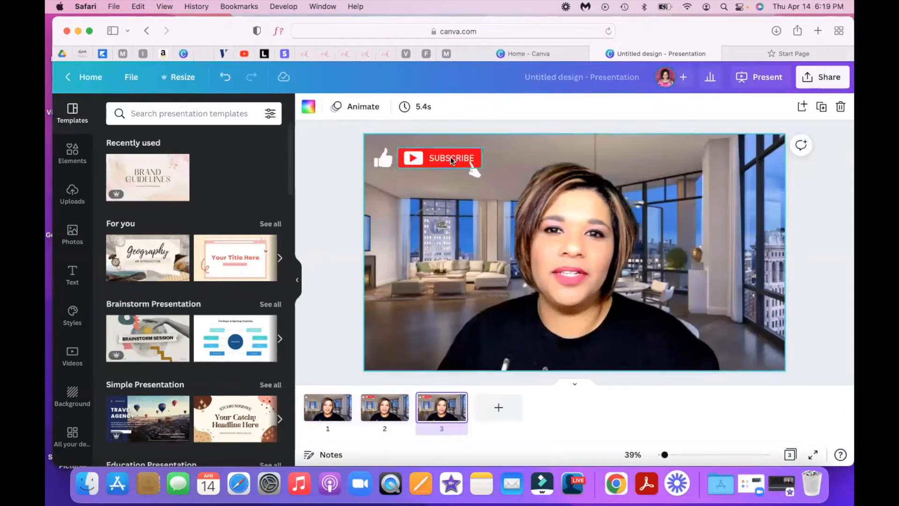
- Search Canva's elements for "Bell"
left_click(492, 159)
left_click(72, 151)
left_click(210, 114)
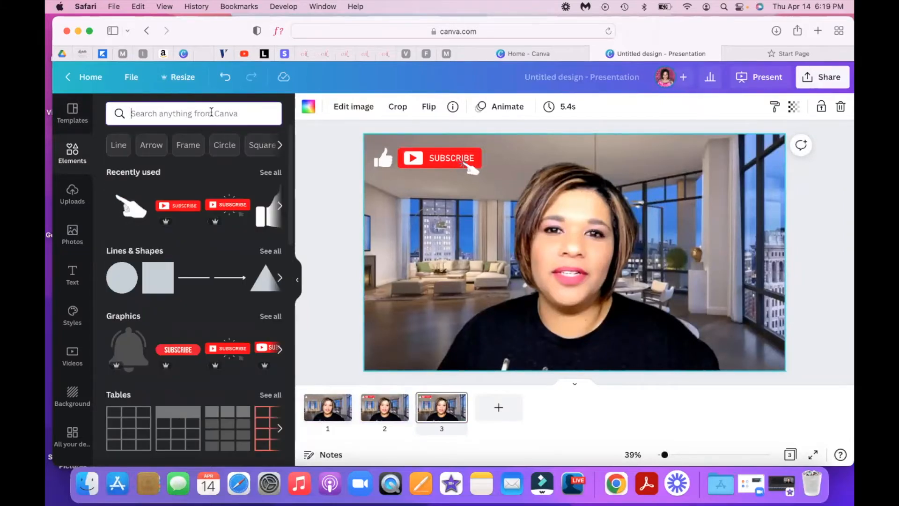
type("Bell")
key("Return")
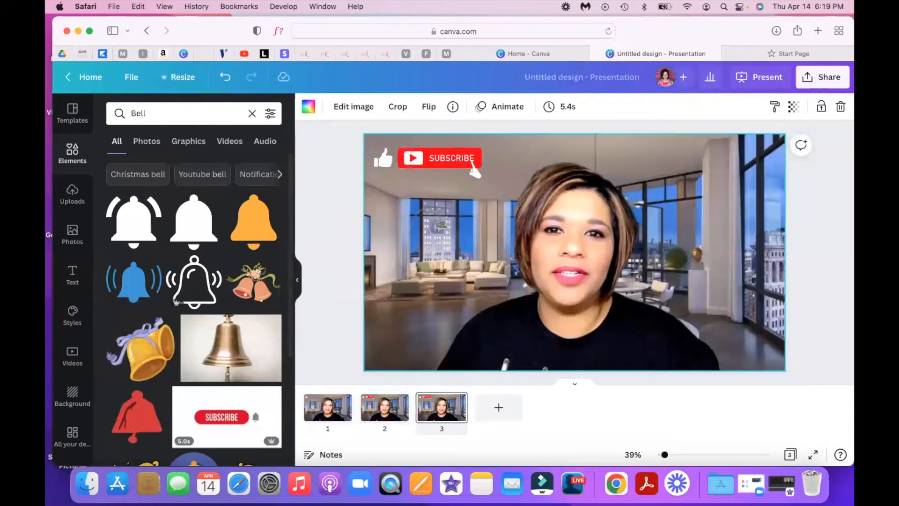
left_click(134, 281)
scroll(571, 280, "down", 1)
left_click(340, 108)
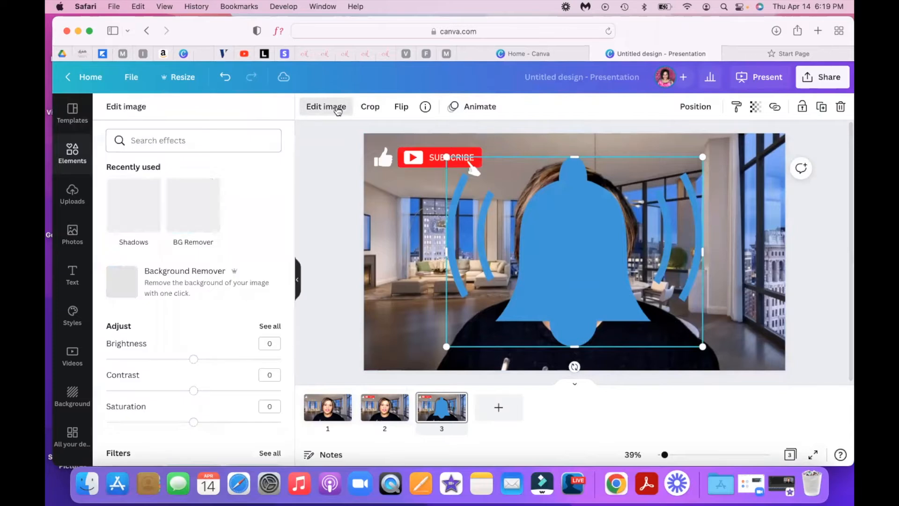
left_click(338, 110)
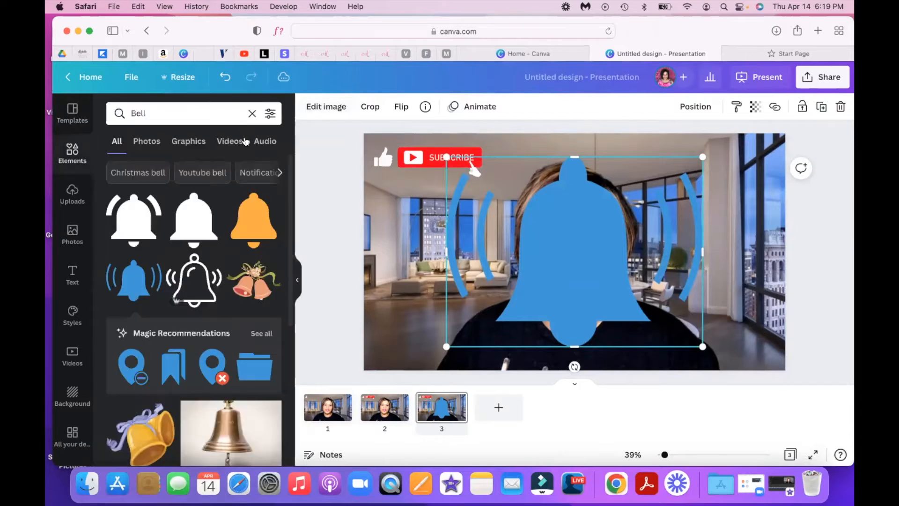
key("Delete")
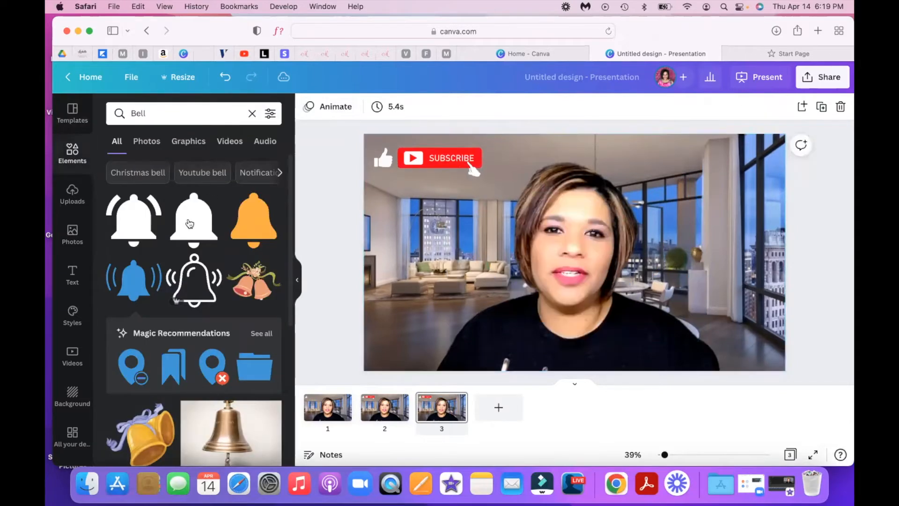
- Add the outlined ringing bell graphic to page 3, recolour it white, and place it small just right of the Subscribe button
left_click(210, 295)
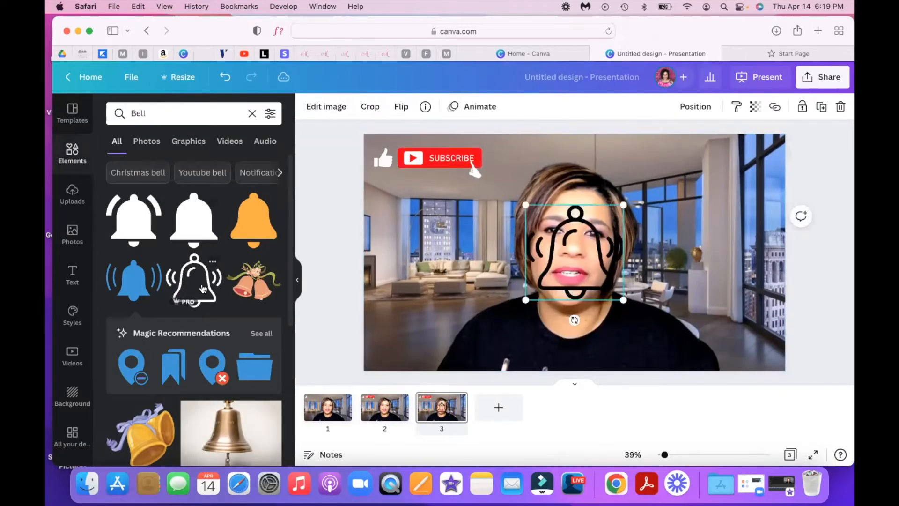
left_click(309, 105)
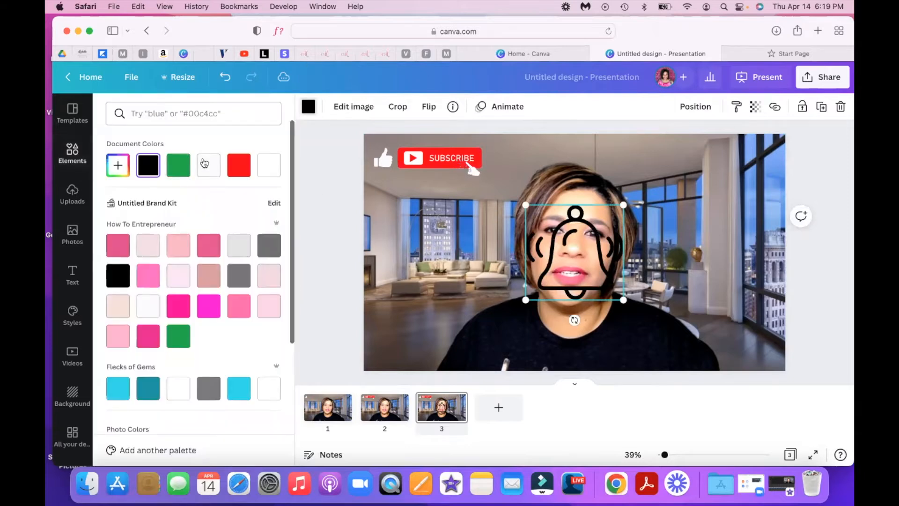
left_click(269, 165)
left_click_drag(623, 300, 510, 169)
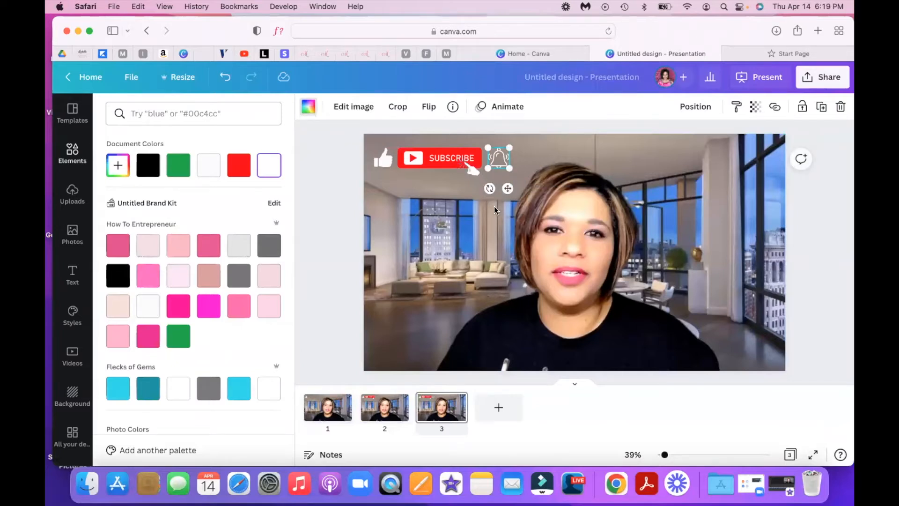
- Move page 3's pointing hand over the lower part of the bell and delete the hand from page 2
left_click(473, 169)
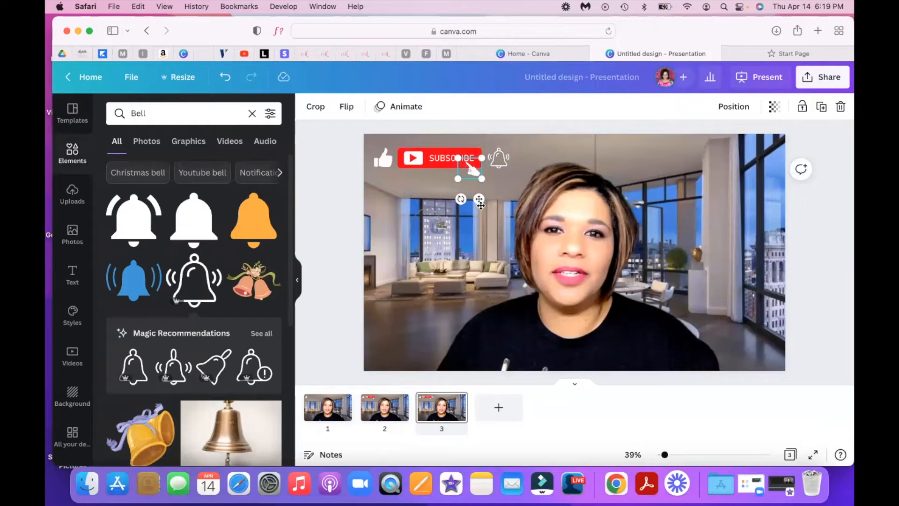
left_click_drag(480, 202, 512, 206)
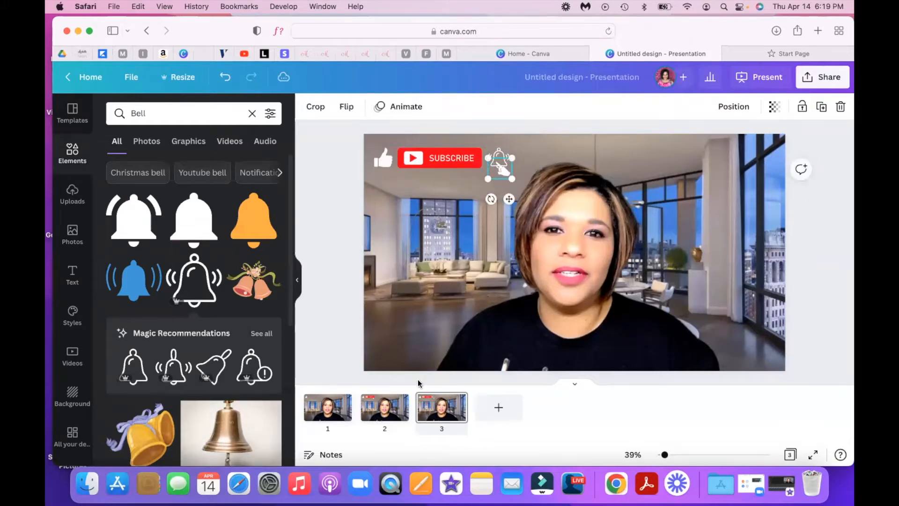
left_click(385, 407)
left_click(475, 175)
key("Delete")
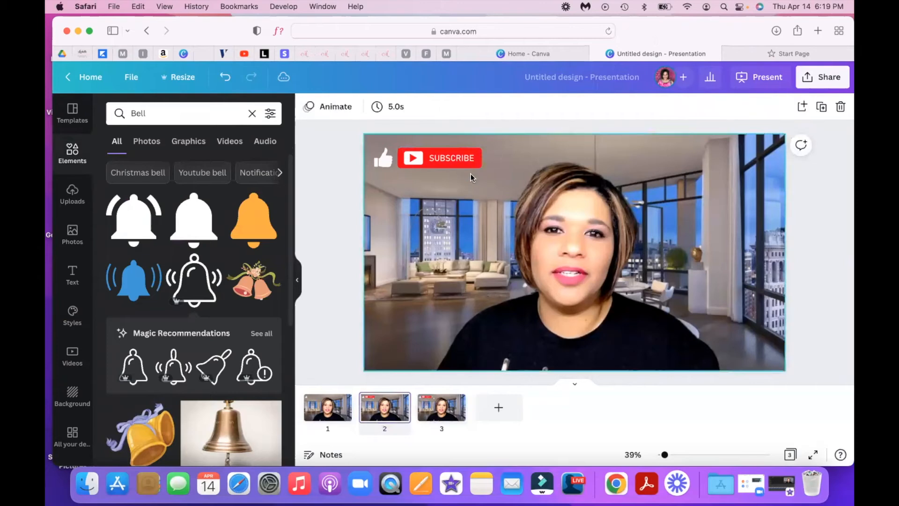
- Review pages 1, 2 and 3 in order to check how the overlay elements build up
left_click(319, 412)
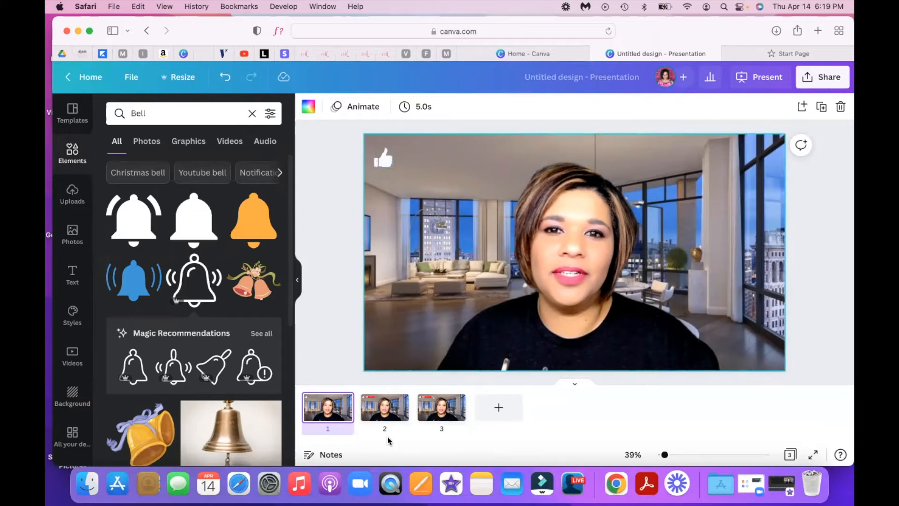
left_click(381, 413)
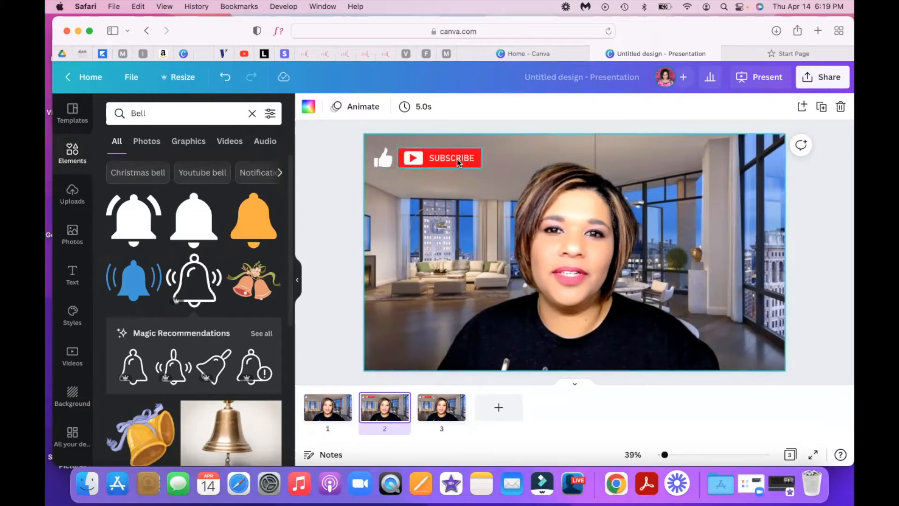
left_click(453, 413)
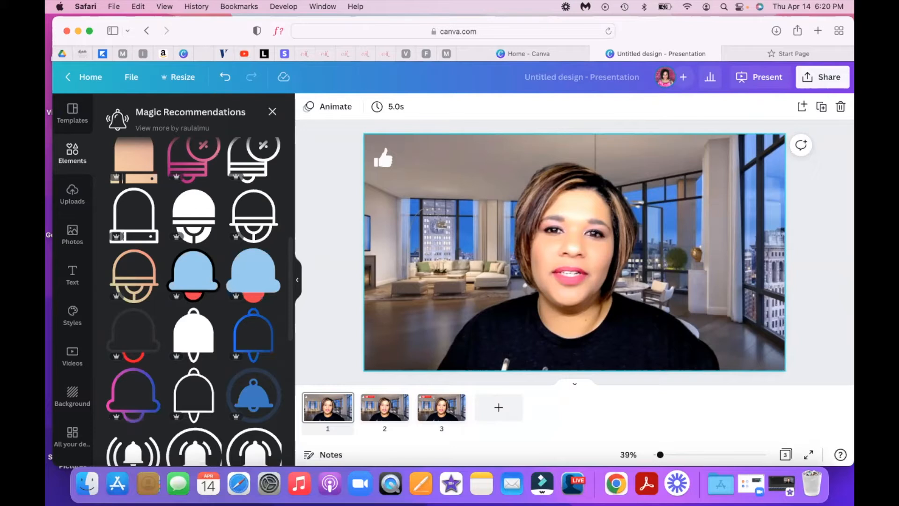
- Delete the video screenshot from pages 1, 2 and 3, leaving the overlay graphics on the green background
left_click(614, 235)
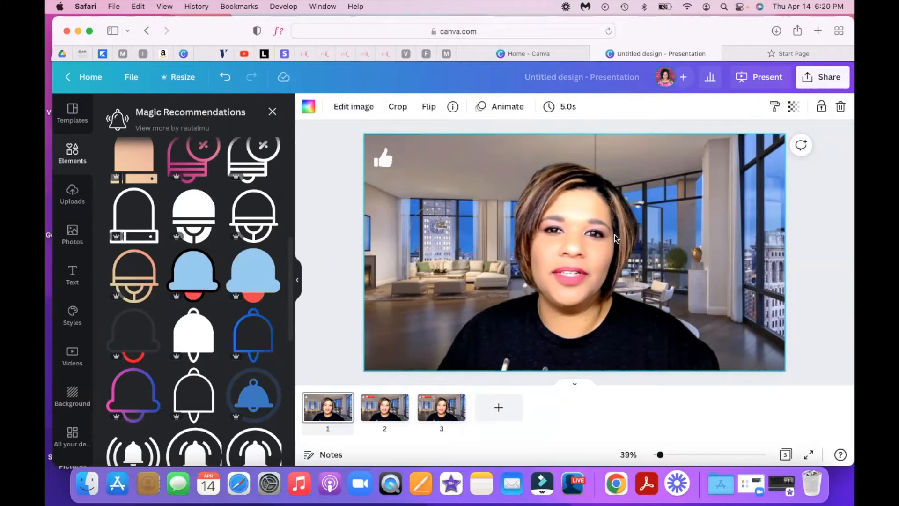
key("Delete")
left_click(390, 404)
left_click(621, 221)
key("Delete")
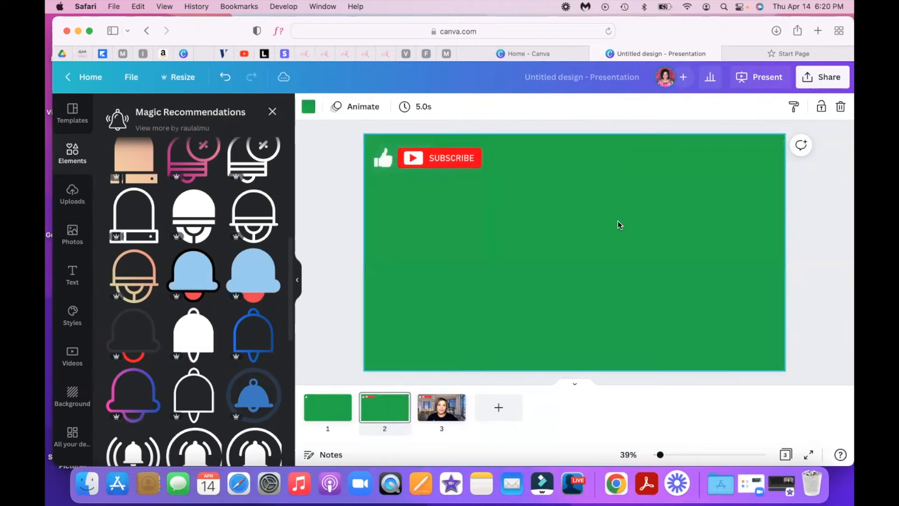
left_click(441, 407)
left_click(491, 367)
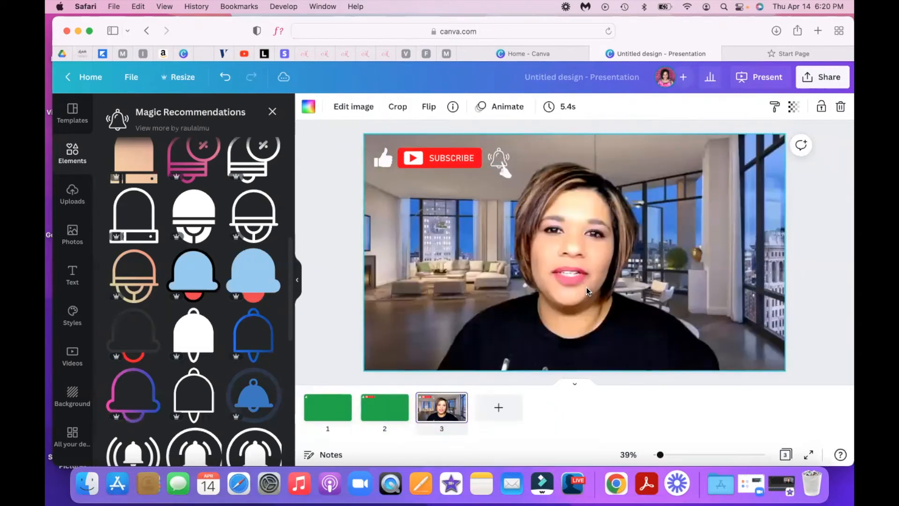
key("Delete")
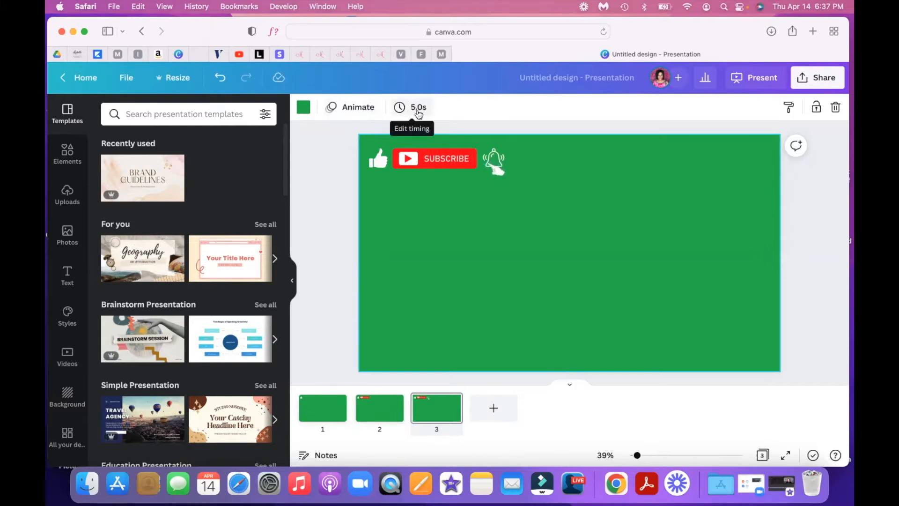
- Look through the three green pages to compare the like, subscribe and bell graphics
left_click(333, 403)
left_click(392, 415)
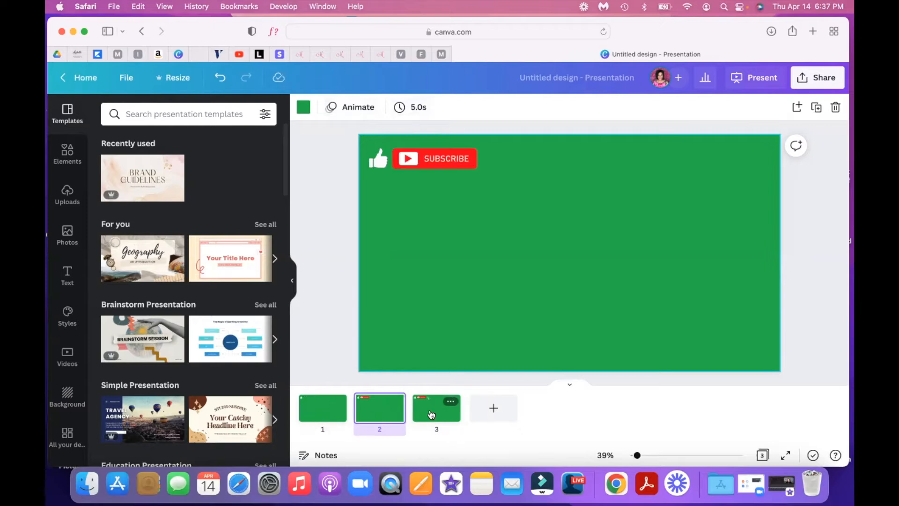
left_click(438, 414)
left_click(392, 415)
left_click(441, 416)
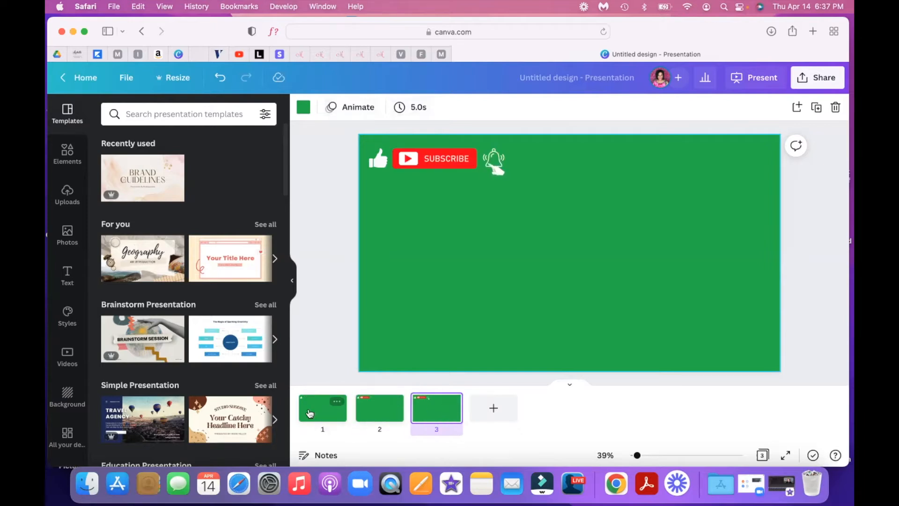
left_click(305, 414)
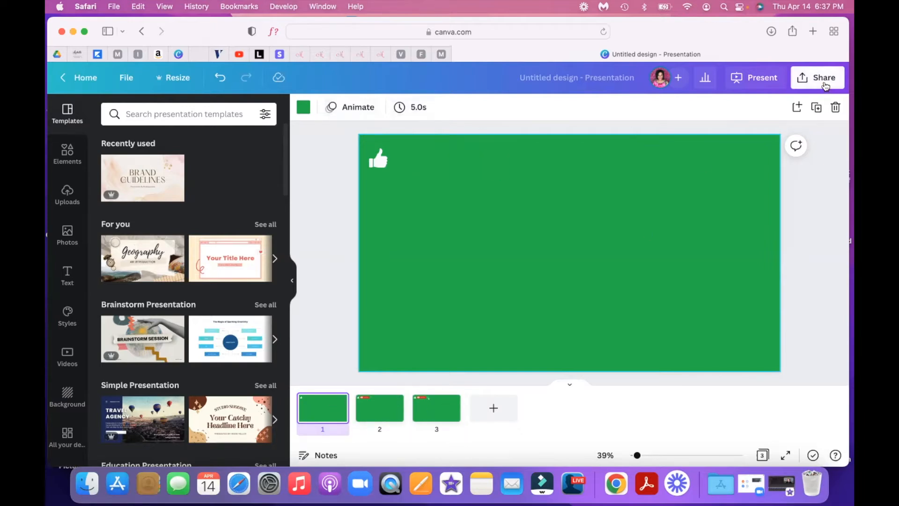
- Download only page 1 as an MP4 Video with the download settings saved
left_click(823, 81)
left_click(677, 351)
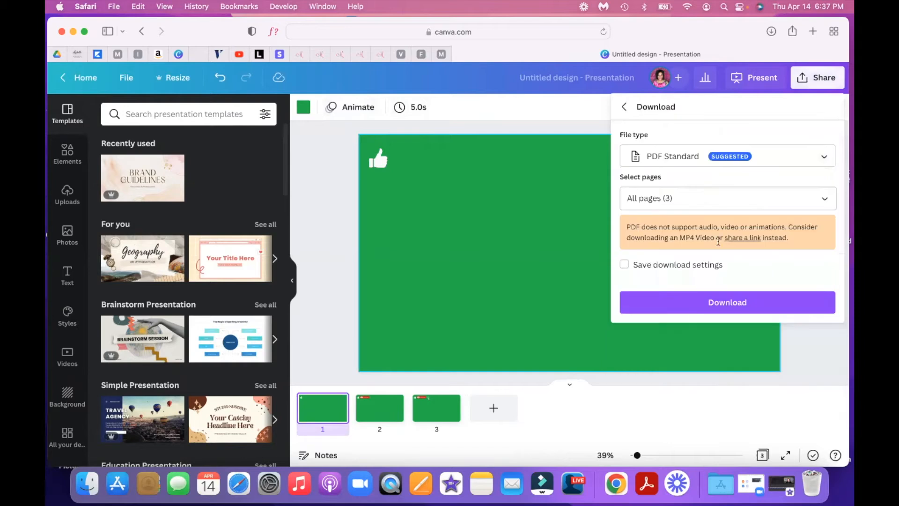
left_click(717, 156)
left_click(666, 275)
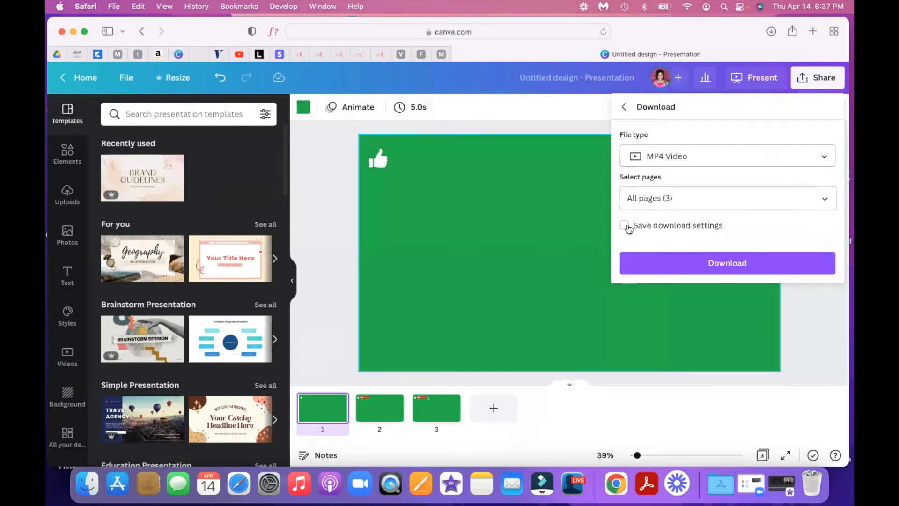
left_click(649, 206)
left_click(823, 231)
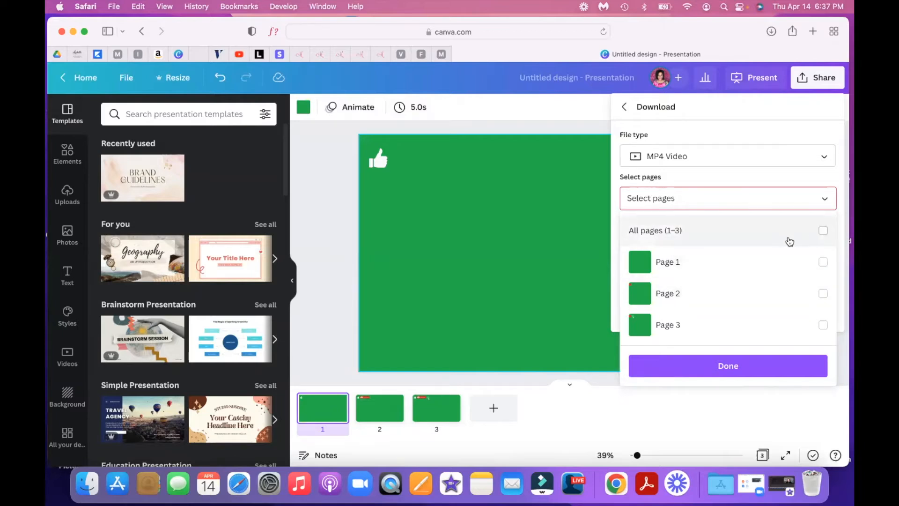
left_click(749, 269)
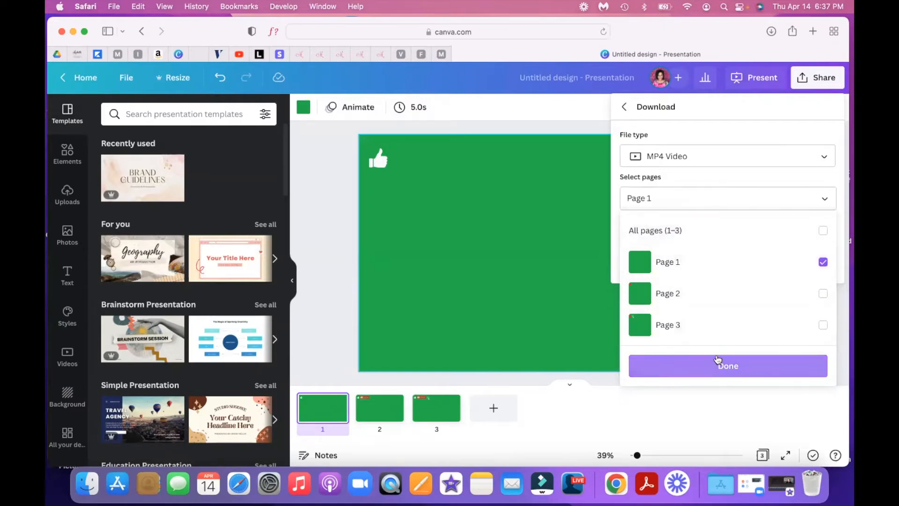
left_click(718, 360)
left_click(624, 225)
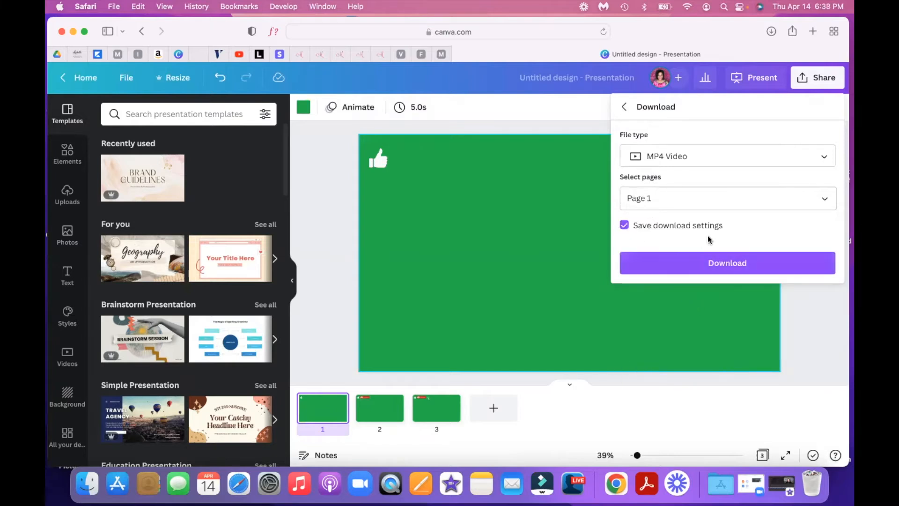
left_click(694, 264)
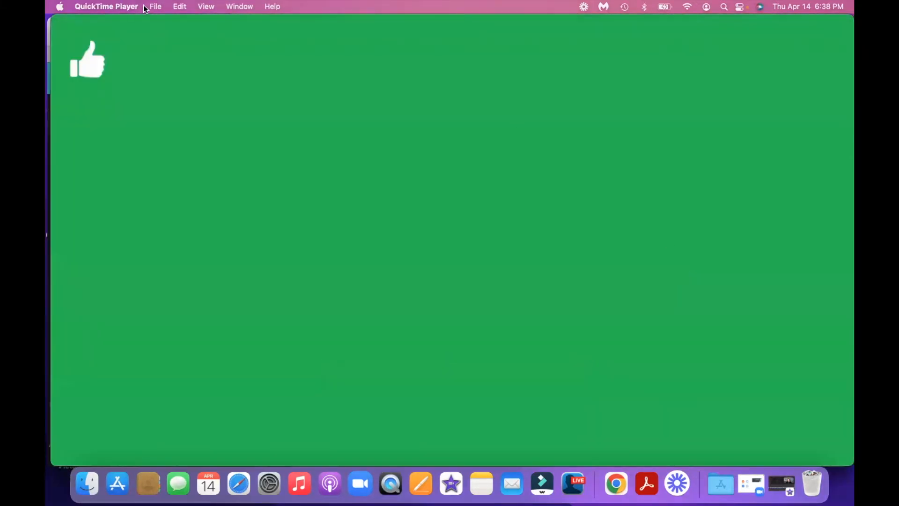
- In QuickTime Player, export the thumbs-up clip at 1080p to the Desktop as "LIKE | MP4" and close the clip
left_click(153, 6)
mouse_move(164, 182)
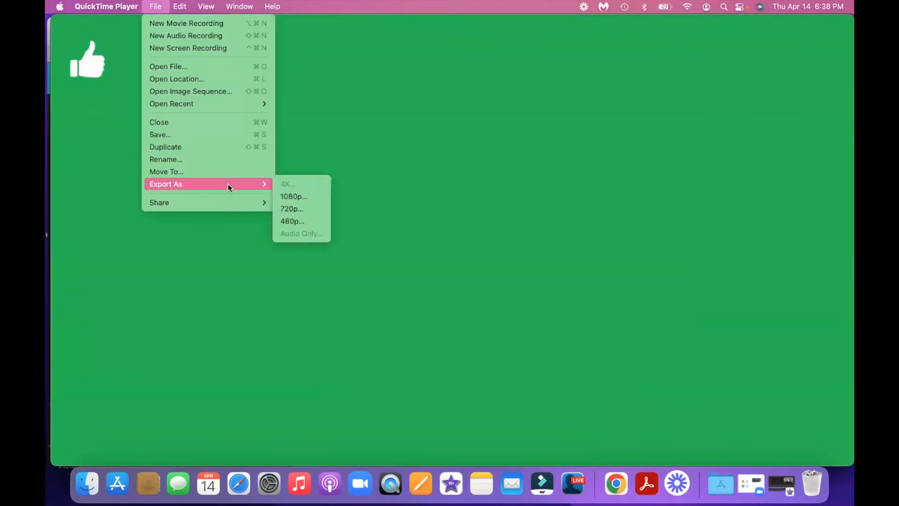
left_click(295, 194)
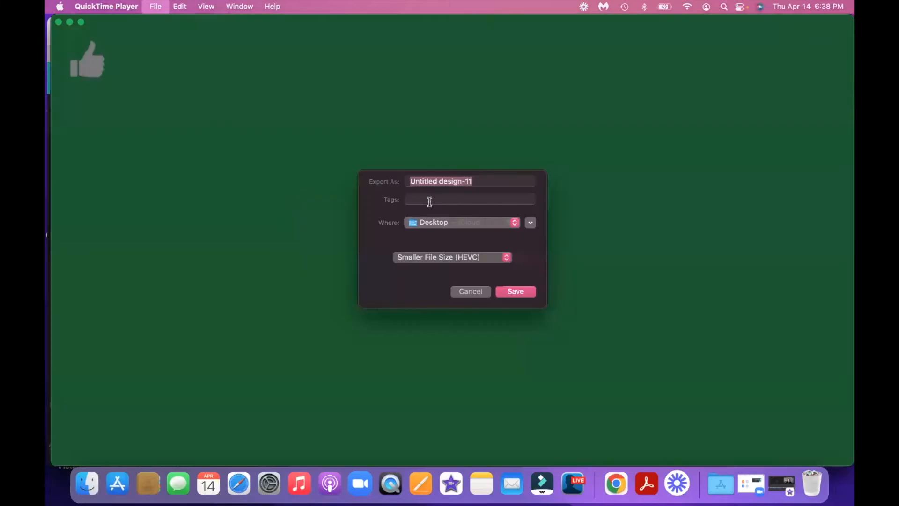
key("BackSpace")
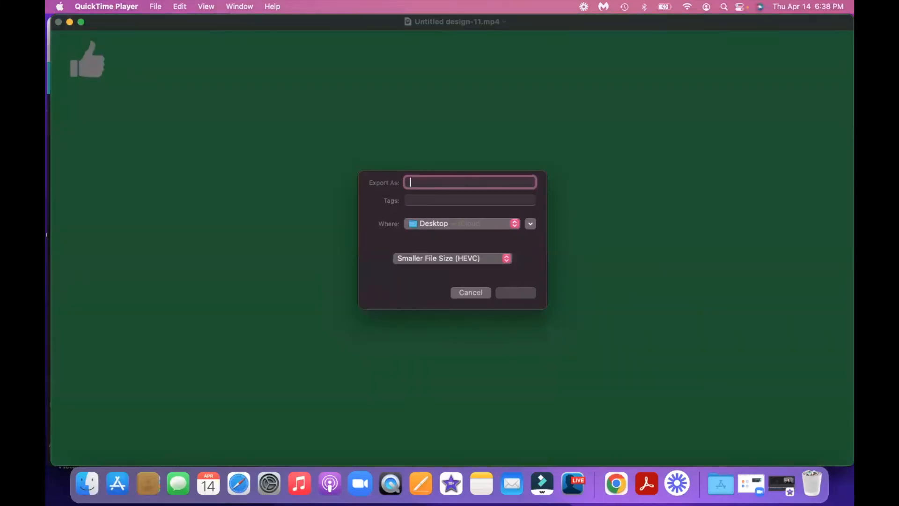
type("Li")
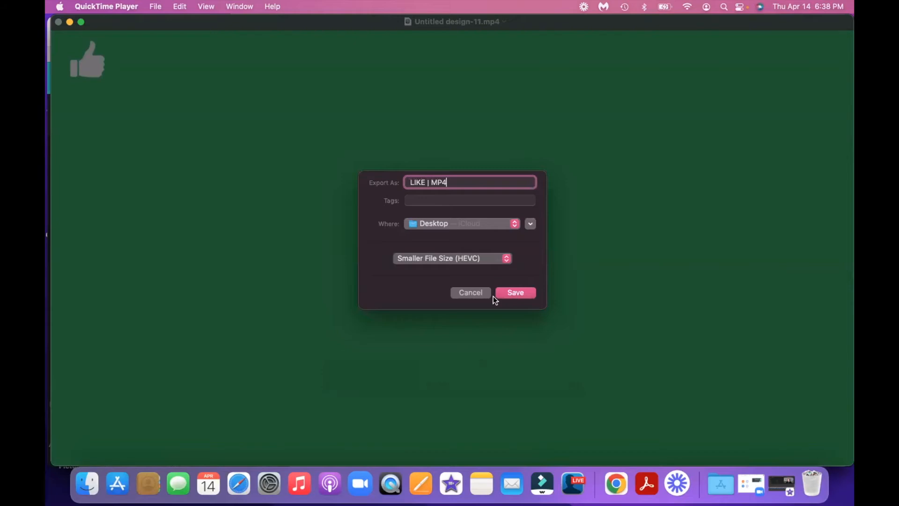
left_click(511, 294)
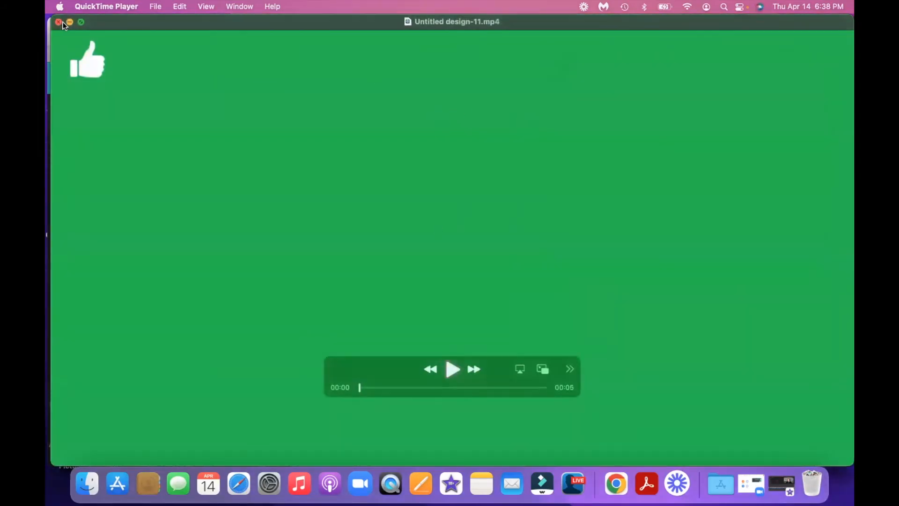
left_click(58, 22)
- Return to Canva and download only page 2 as an MP4 Video
left_click(580, 221)
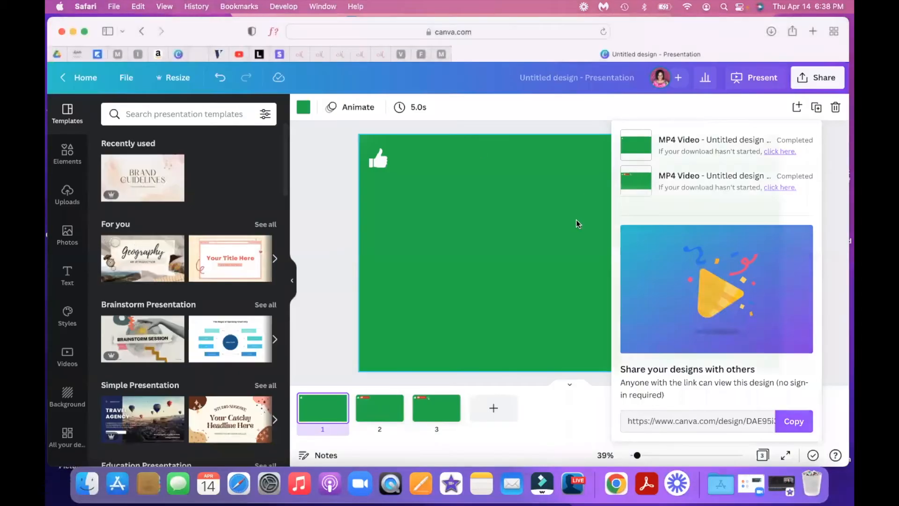
left_click(815, 79)
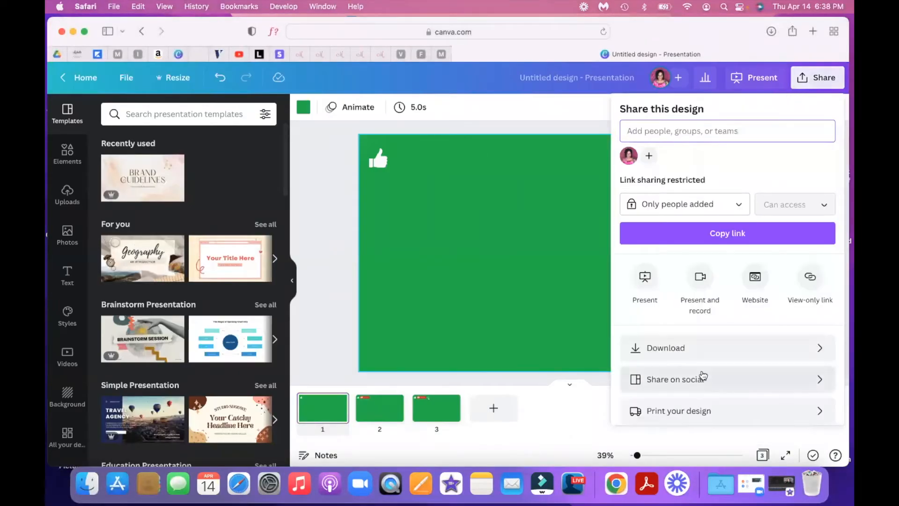
left_click(697, 346)
left_click(679, 198)
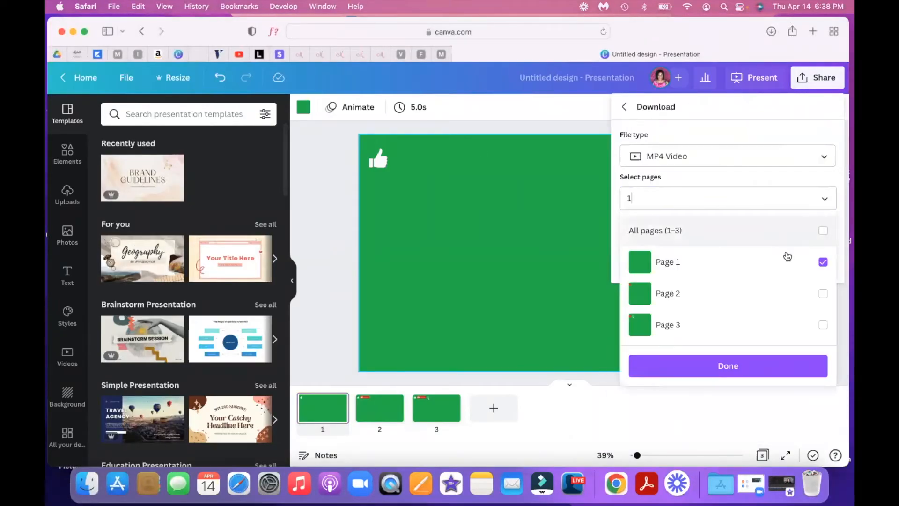
left_click(823, 293)
left_click(823, 262)
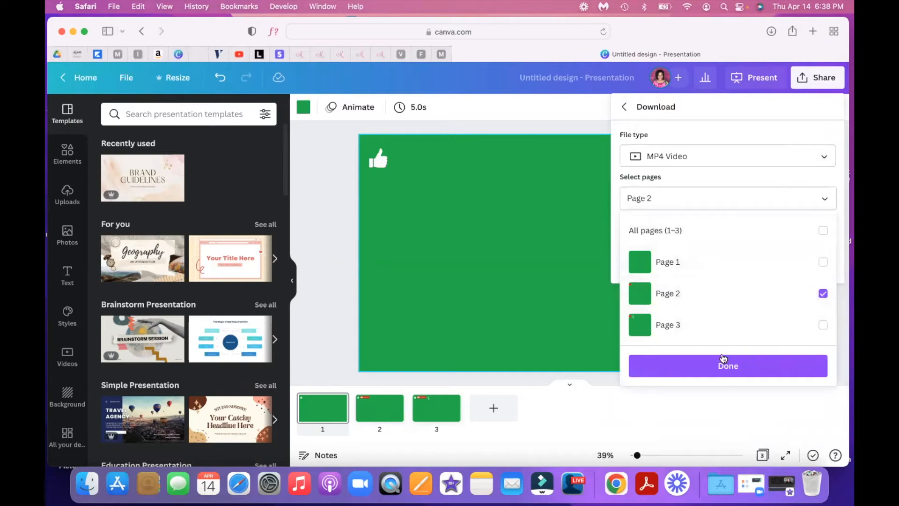
left_click(720, 358)
left_click(688, 263)
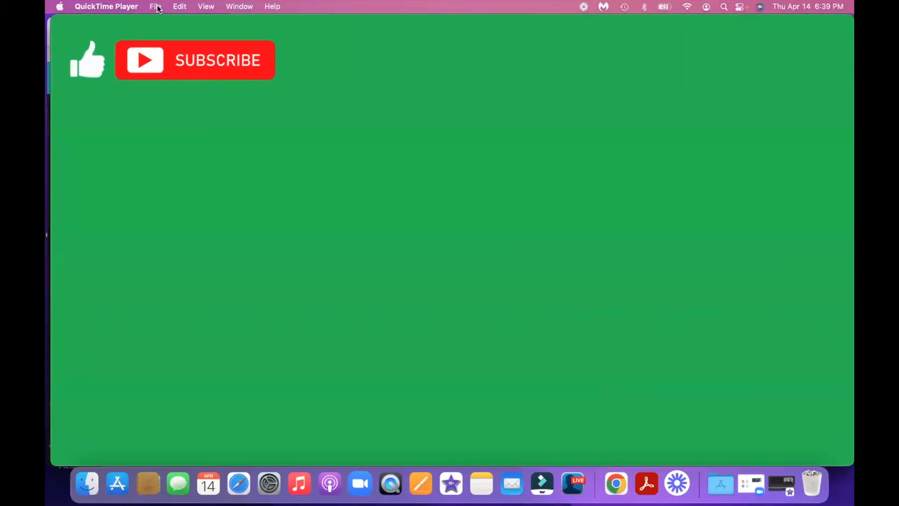
- Export the thumbs-up and subscribe clip at 1080p to the Desktop as "SUBSCRIBE | MP4"
left_click(156, 7)
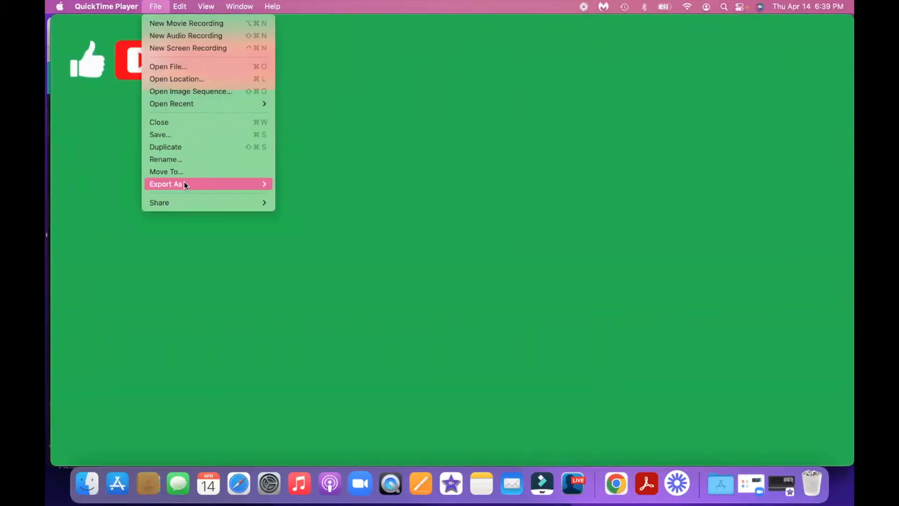
left_click(284, 193)
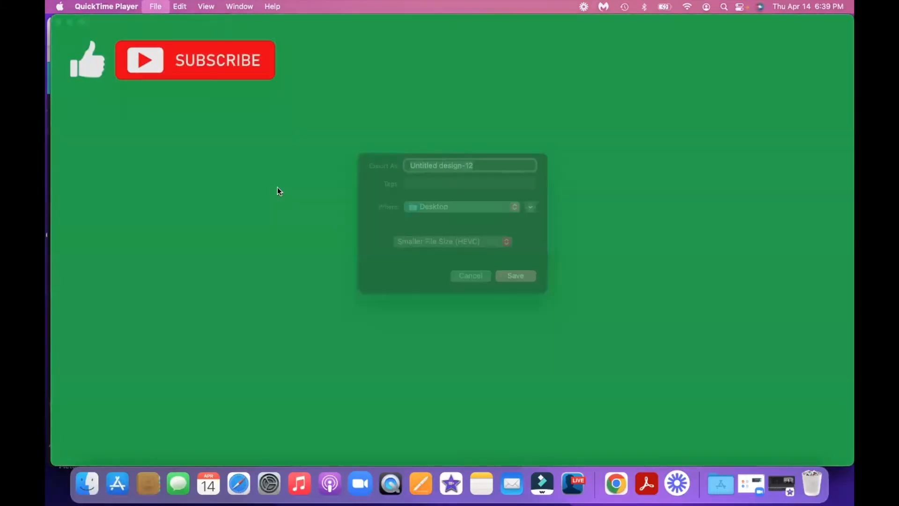
key("BackSpace")
type("SUBSCRIBE | MP4")
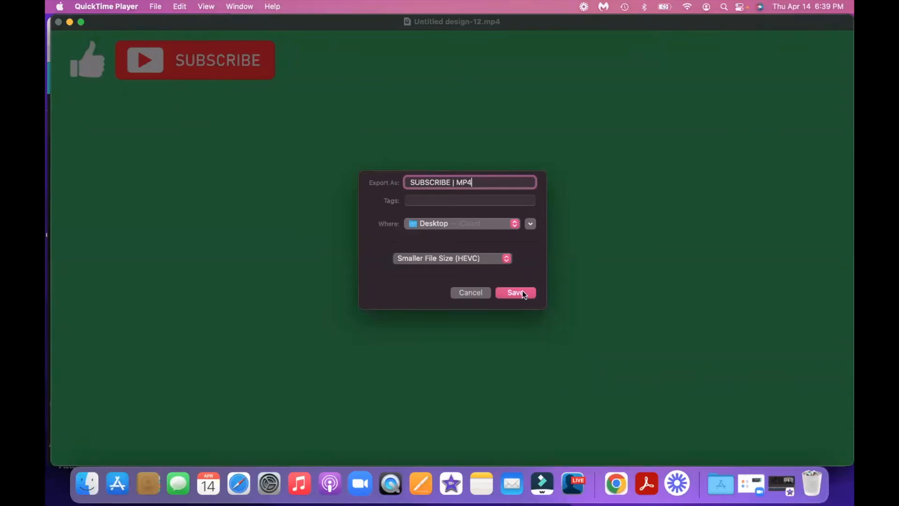
left_click(521, 292)
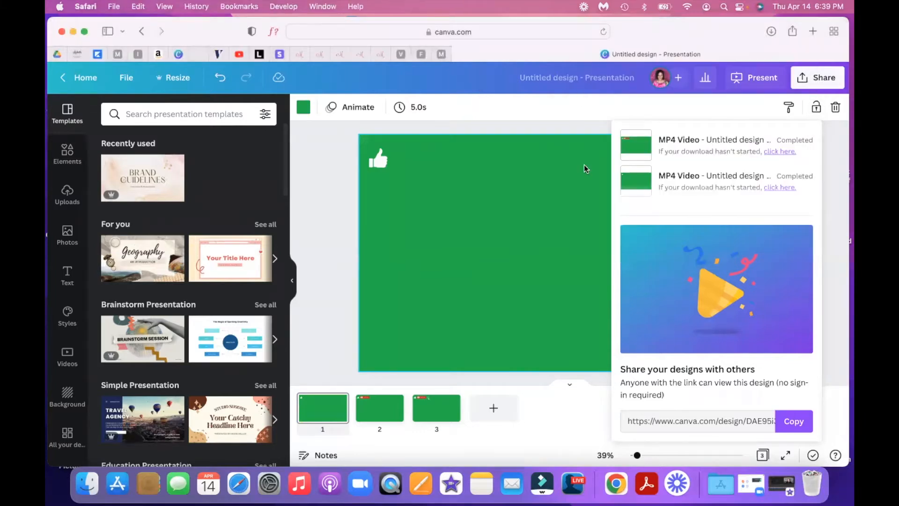
- Return to Canva and download only page 3 as an MP4 Video
left_click(586, 169)
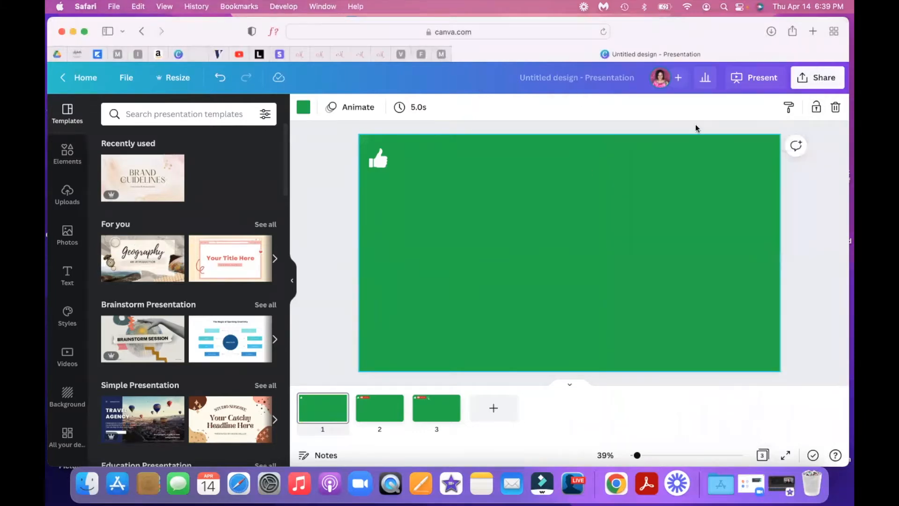
left_click(815, 79)
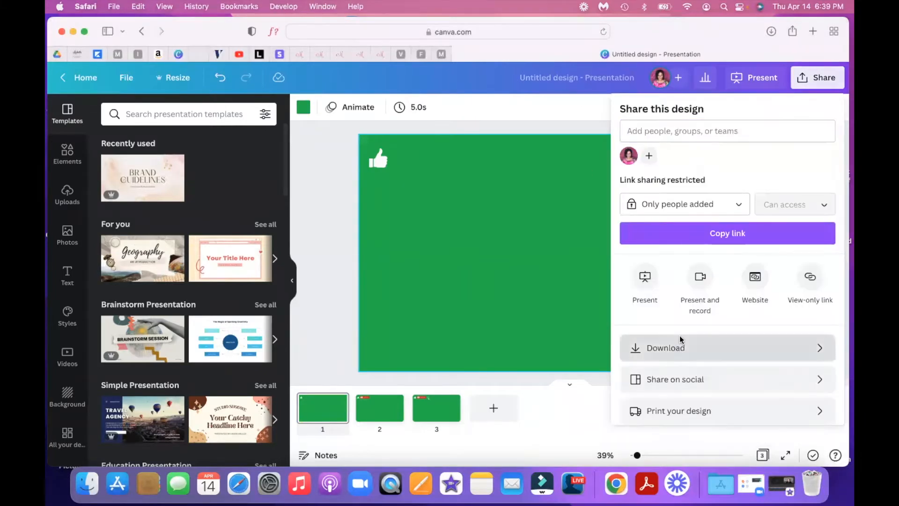
left_click(680, 342)
left_click(703, 199)
left_click(823, 294)
left_click(823, 324)
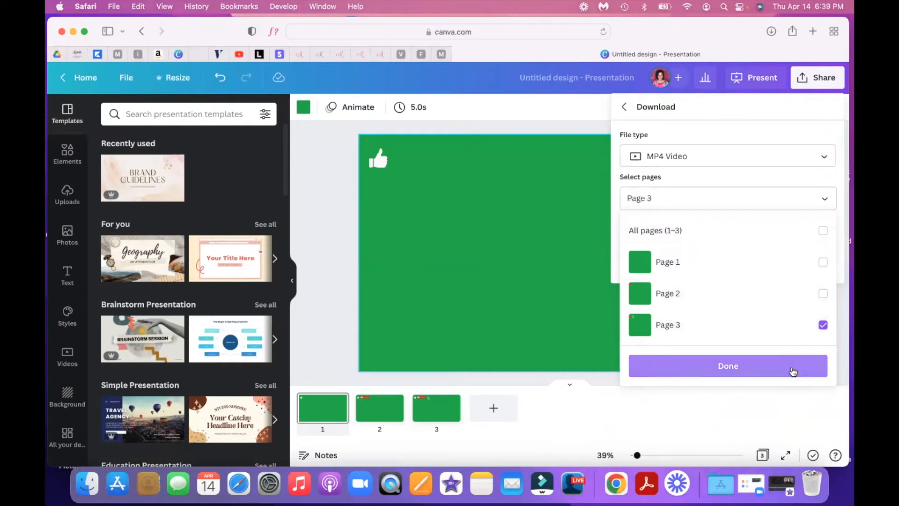
left_click(792, 371)
left_click(688, 272)
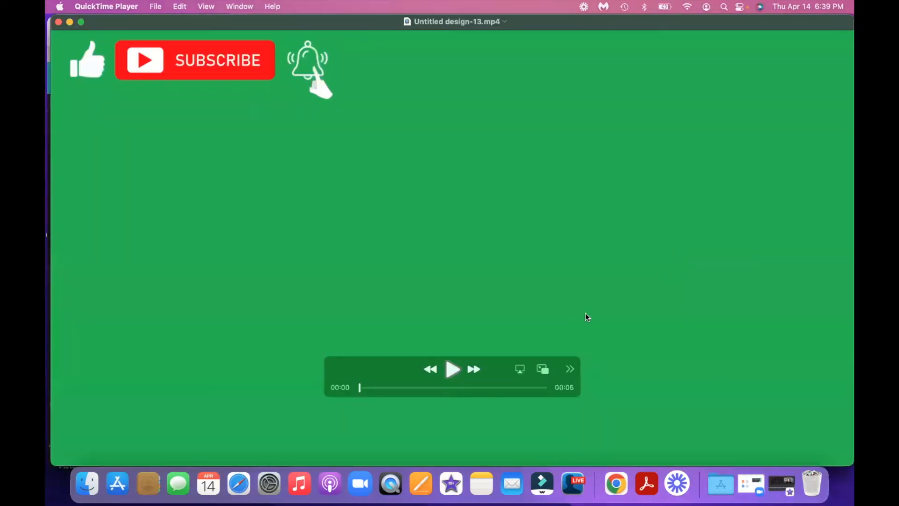
- In QuickTime Player, export the clip with the bell at 1080p to the Desktop as "BELL NOTIFICATION | MP4" and close the clip
left_click(156, 6)
mouse_move(154, 187)
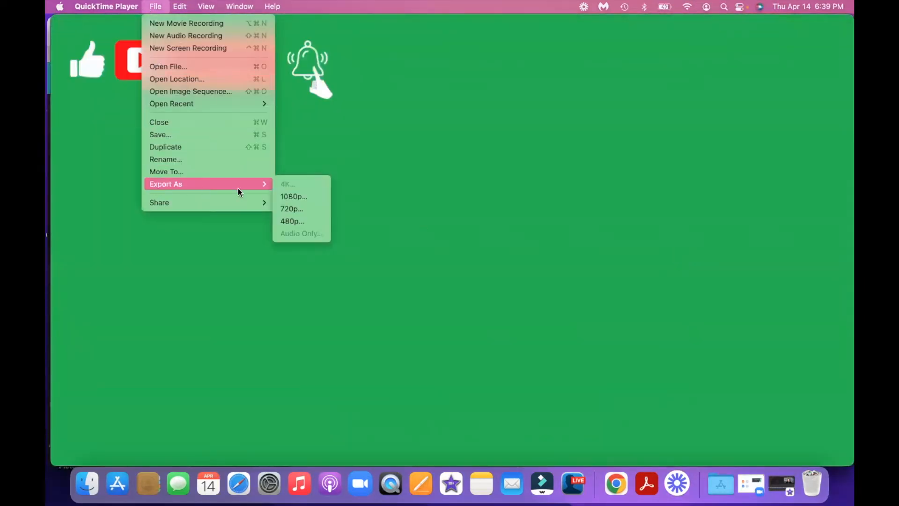
left_click(286, 197)
type("BELL NOT")
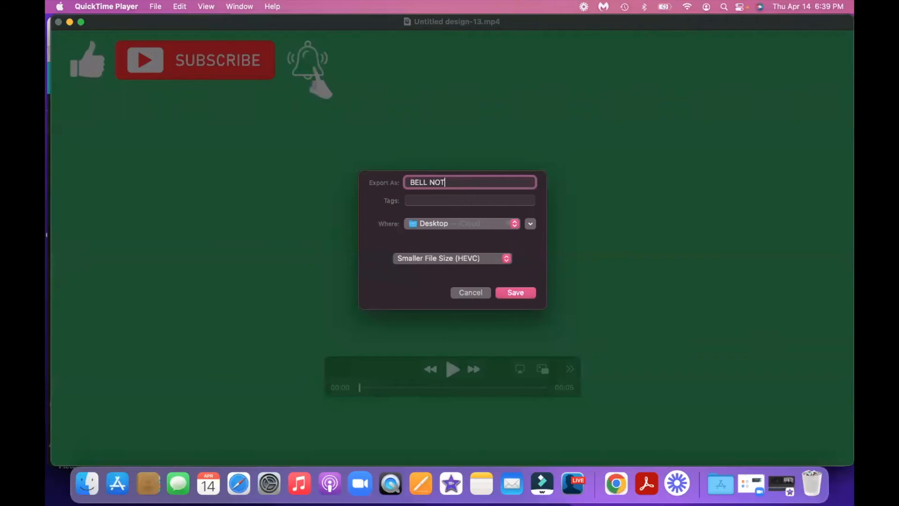
type("IFICATION | MP4")
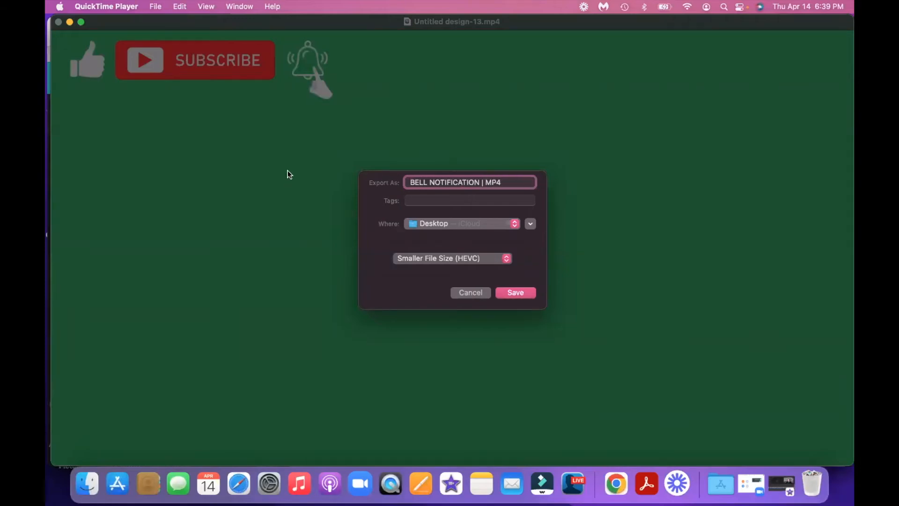
left_click(525, 293)
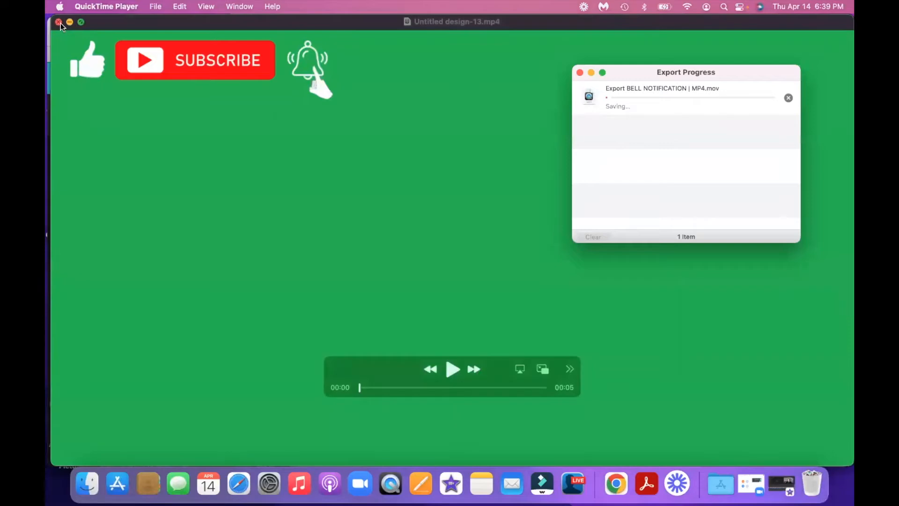
left_click(60, 22)
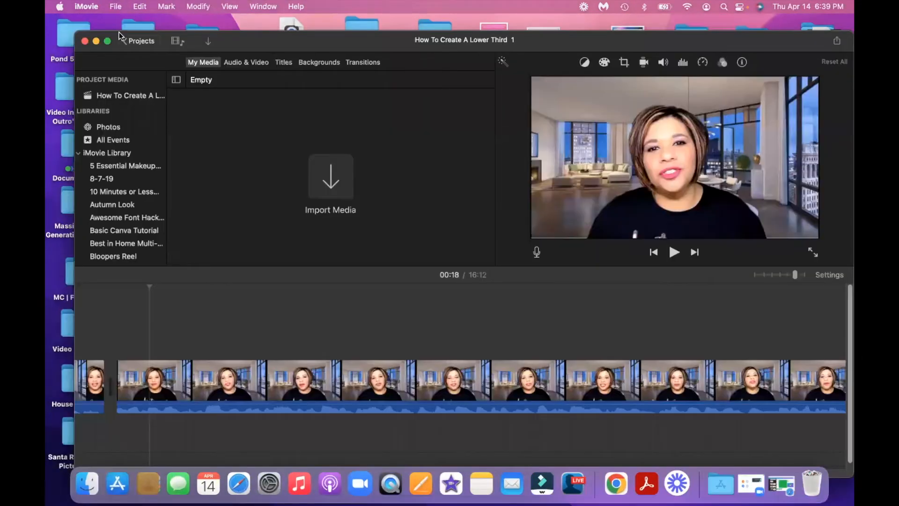
- Switch to the iMovie project, play the start of the second clip and place the playhead at about 00:18 for the like overlay
left_click(92, 38)
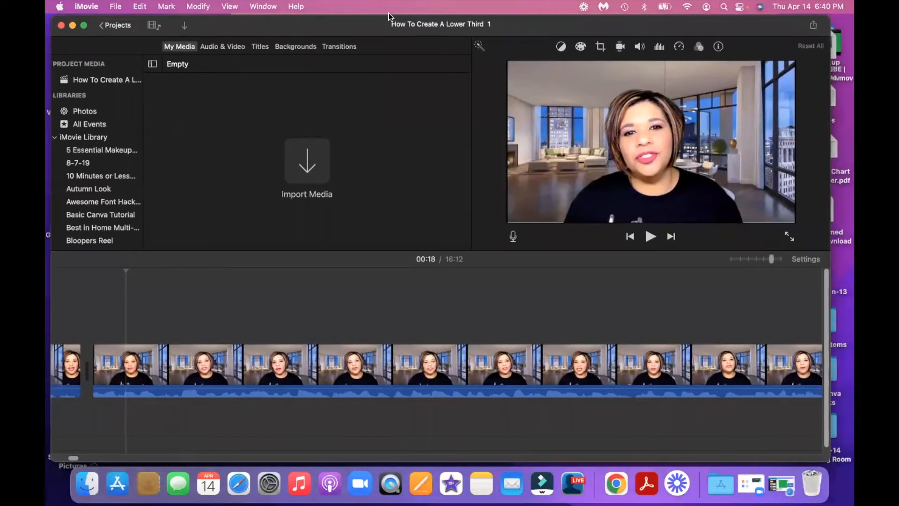
left_click(92, 329)
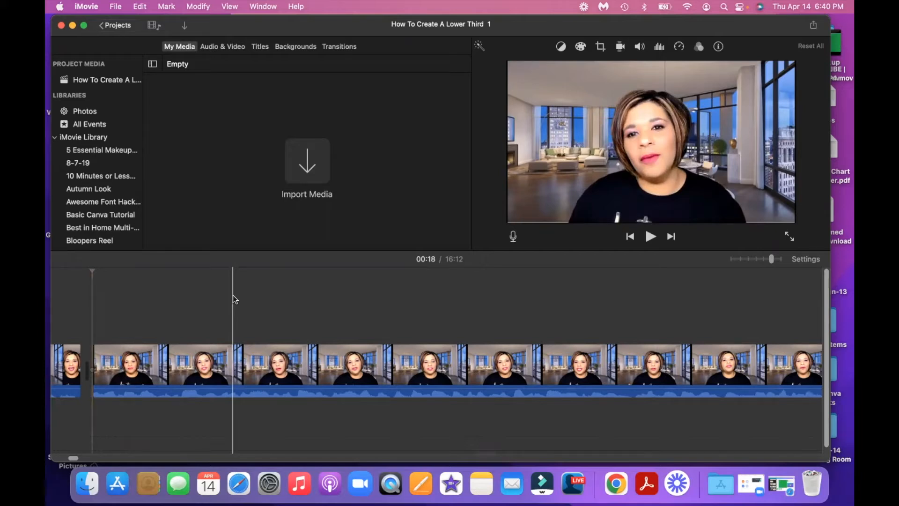
left_click(652, 236)
left_click(651, 236)
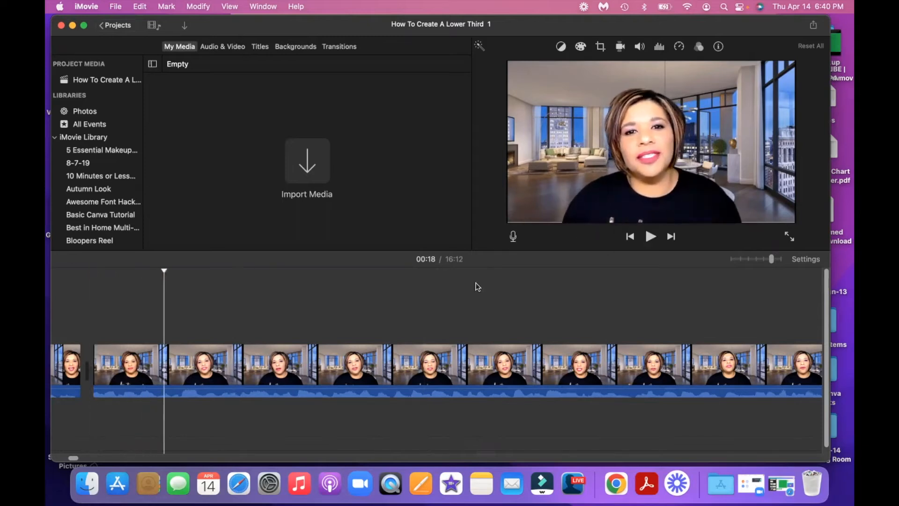
left_click(129, 387)
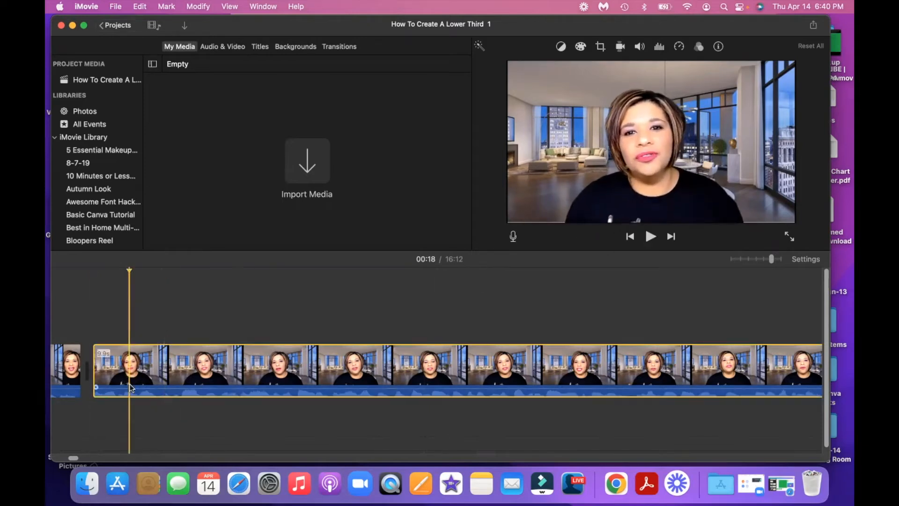
- Uncover the desktop beside the iMovie window and gather the LIKE, SUBSCRIBE and BELL NOTIFICATION movie files there in order of use
left_click_drag(209, 28, 400, 72)
left_click_drag(832, 53, 143, 407)
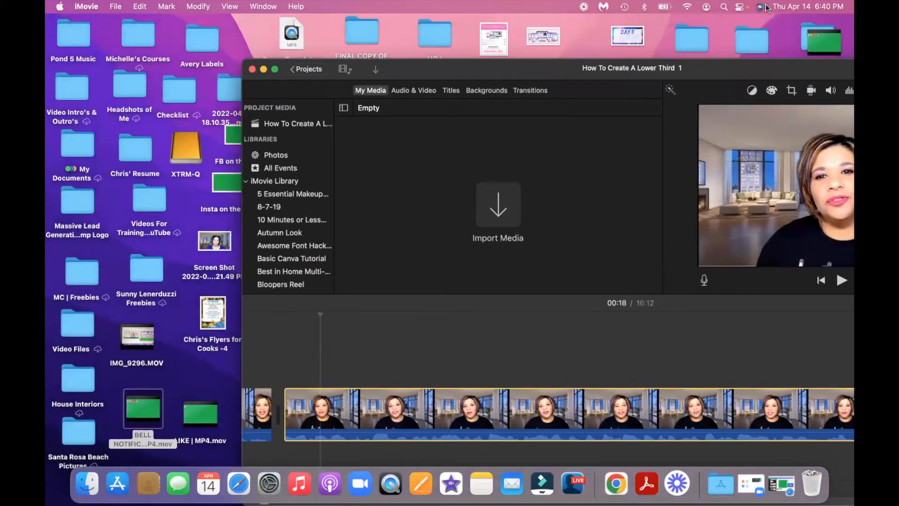
left_click_drag(825, 40, 186, 365)
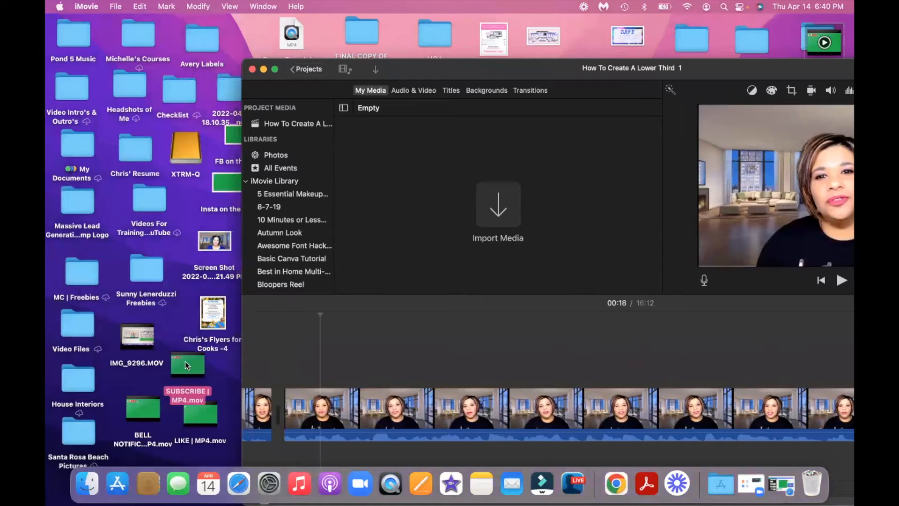
left_click_drag(201, 423, 131, 373)
left_click_drag(156, 412, 197, 421)
left_click_drag(186, 378, 136, 423)
left_click_drag(124, 371, 128, 375)
- Add "LIKE | MP4.mov" from the desktop to the timeline above the main footage, starting at the playhead
left_click_drag(494, 69, 445, 25)
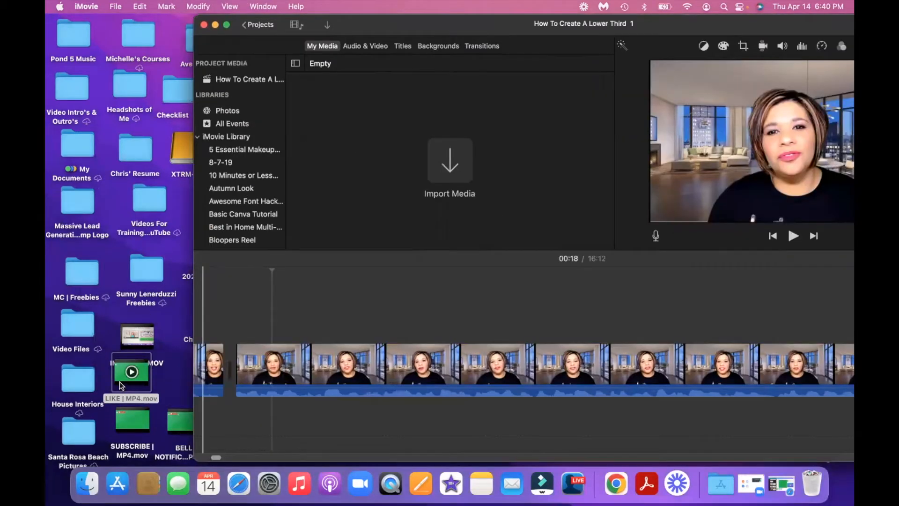
left_click_drag(121, 385, 271, 321)
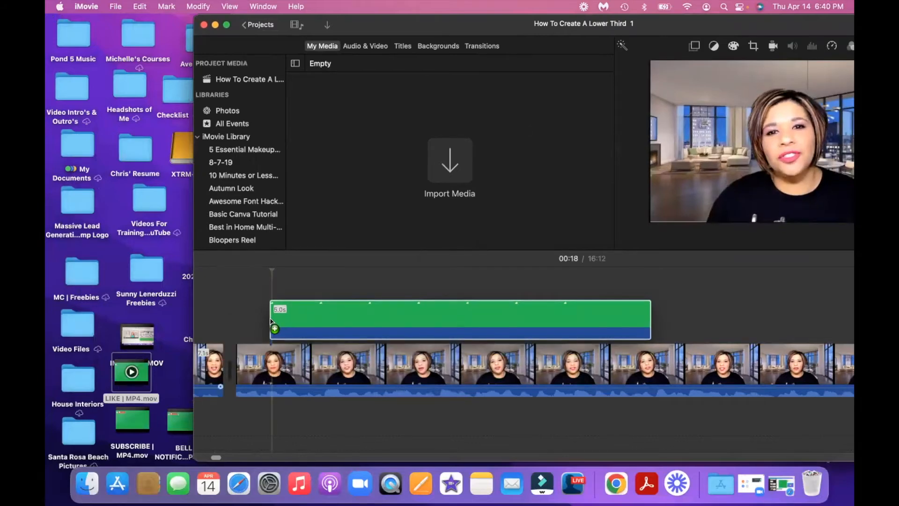
left_click_drag(633, 27, 496, 35)
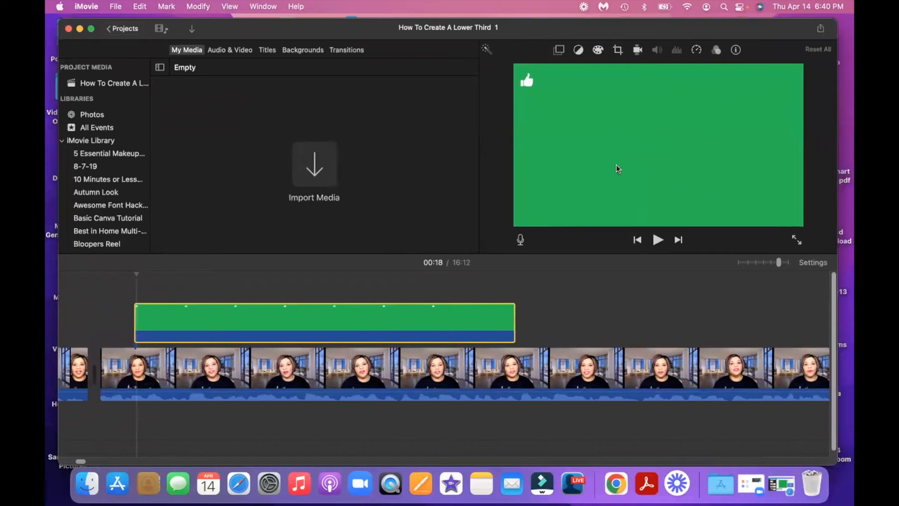
- Set the LIKE clip's video overlay setting to Green/Blue Screen
left_click(618, 50)
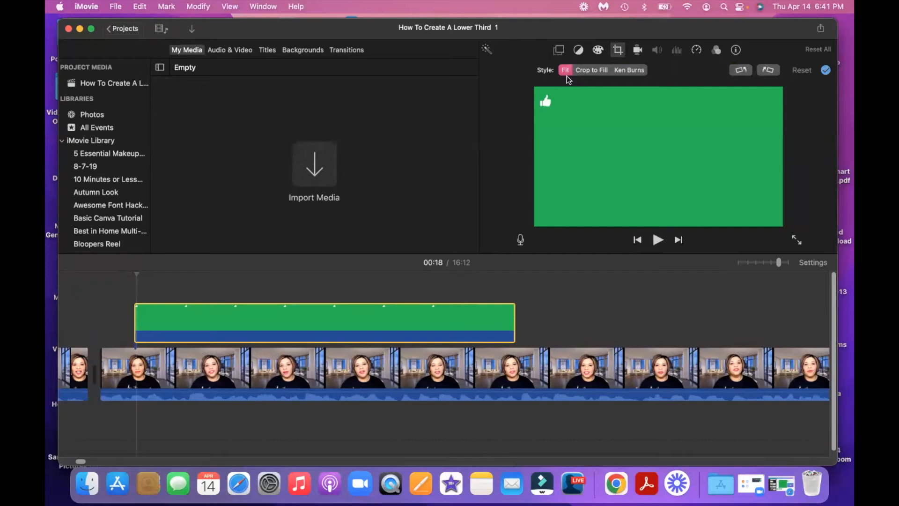
left_click(559, 51)
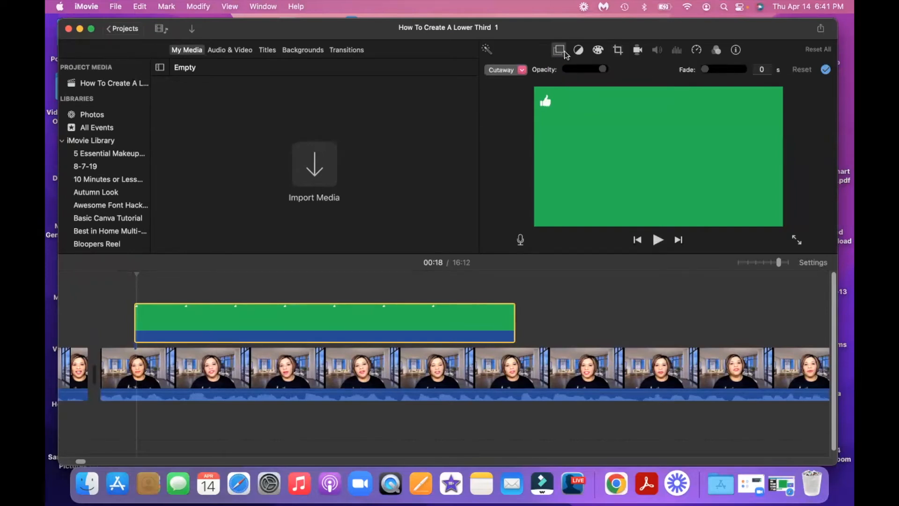
left_click(522, 71)
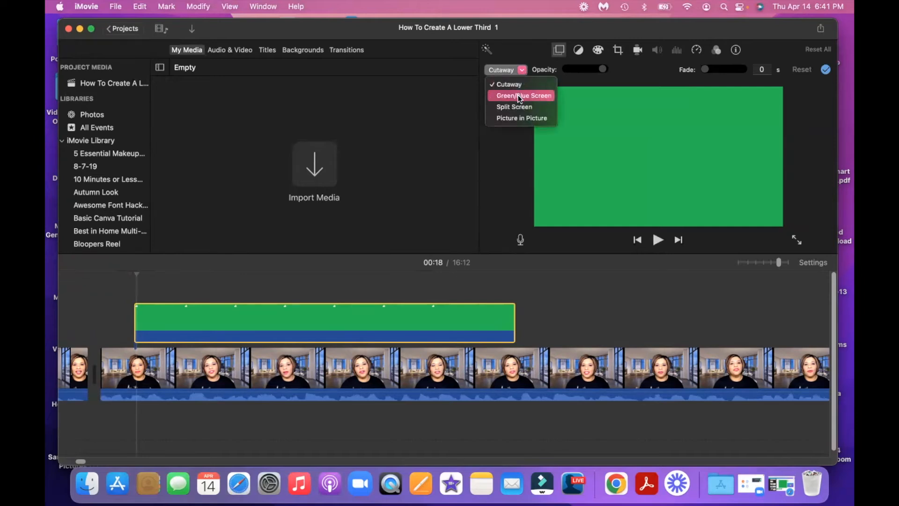
left_click(519, 96)
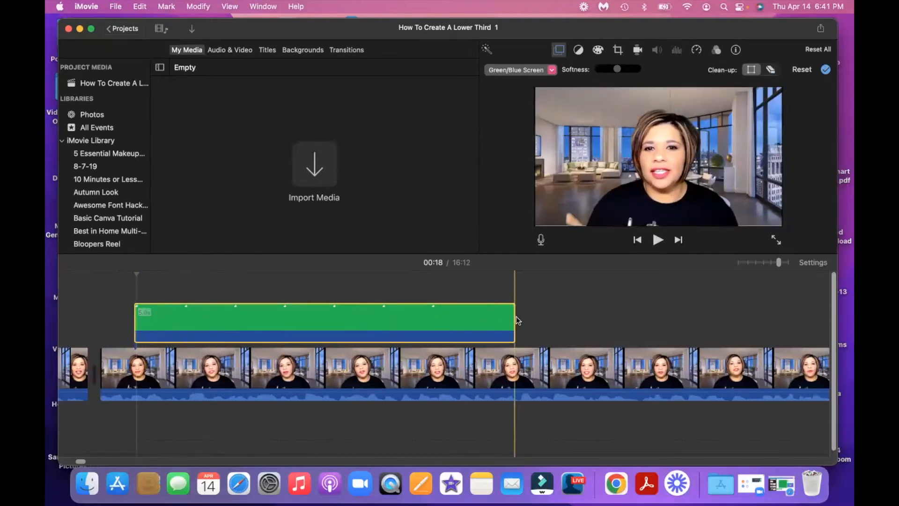
- Shorten the LIKE overlay to a fraction of a second and play the section to find where the subscribe overlay should start
left_click_drag(510, 319, 151, 321)
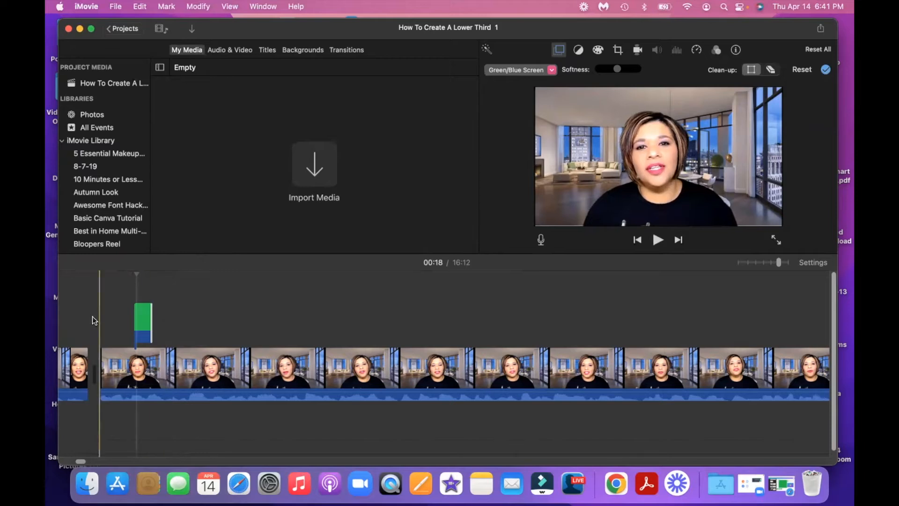
left_click(122, 316)
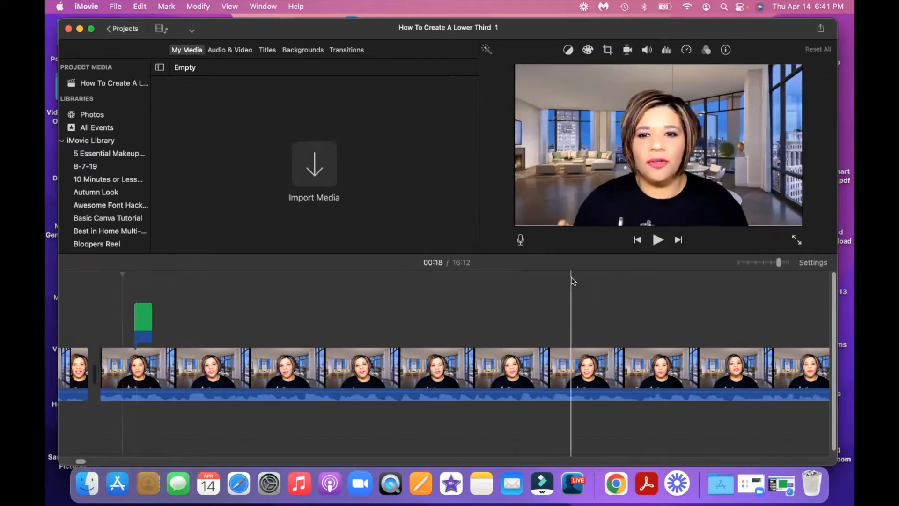
left_click(657, 239)
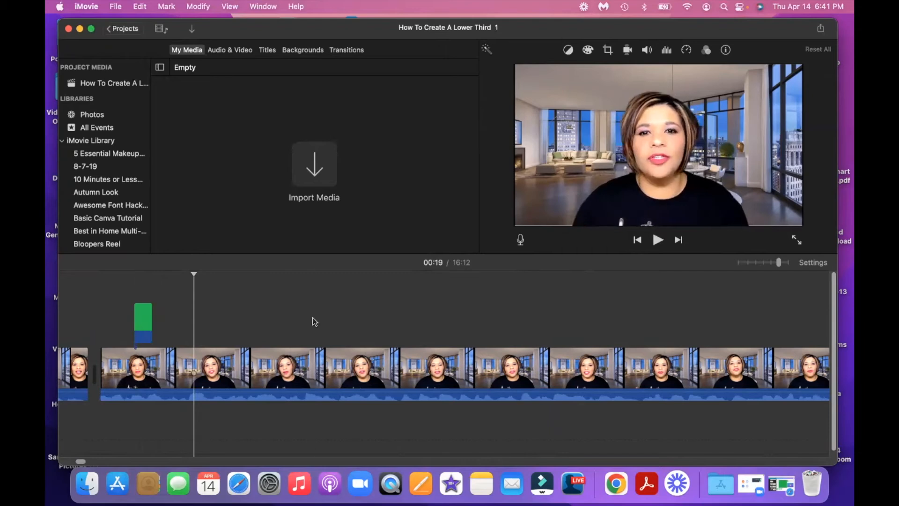
left_click(154, 315)
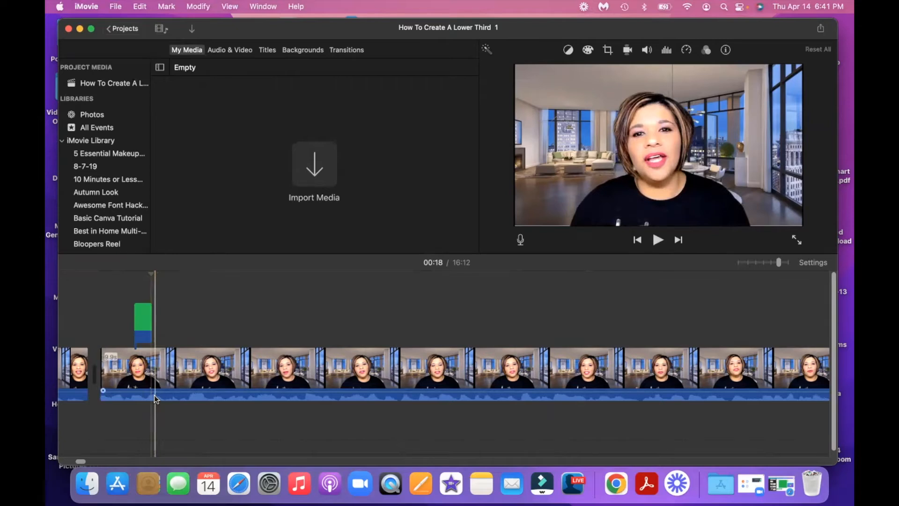
- Add "SUBSCRIBE | MP4.mov" from the desktop to the timeline above the main footage, just after the LIKE overlay
left_click_drag(278, 28, 391, 28)
left_click_drag(120, 428, 282, 323)
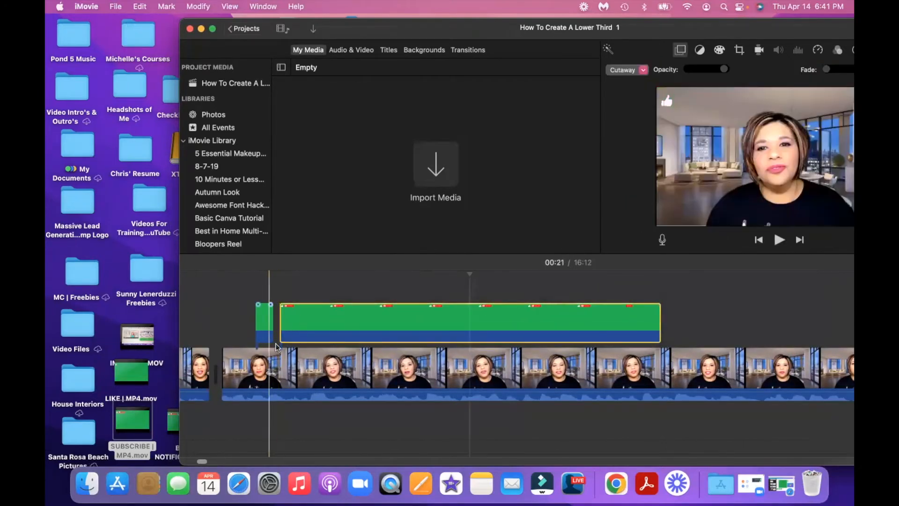
left_click(276, 394)
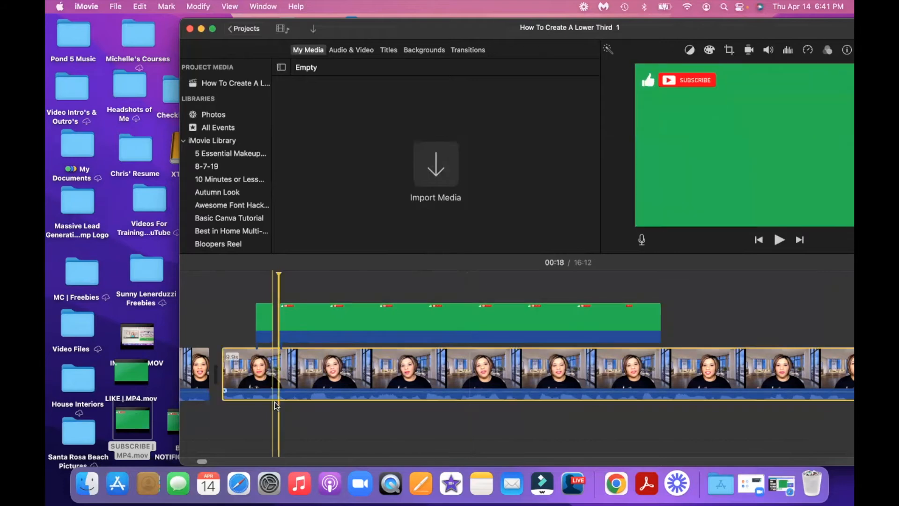
- Trim the end of the LIKE overlay to about 00:05 and move the SUBSCRIBE clip directly against it
left_click_drag(313, 339, 289, 328)
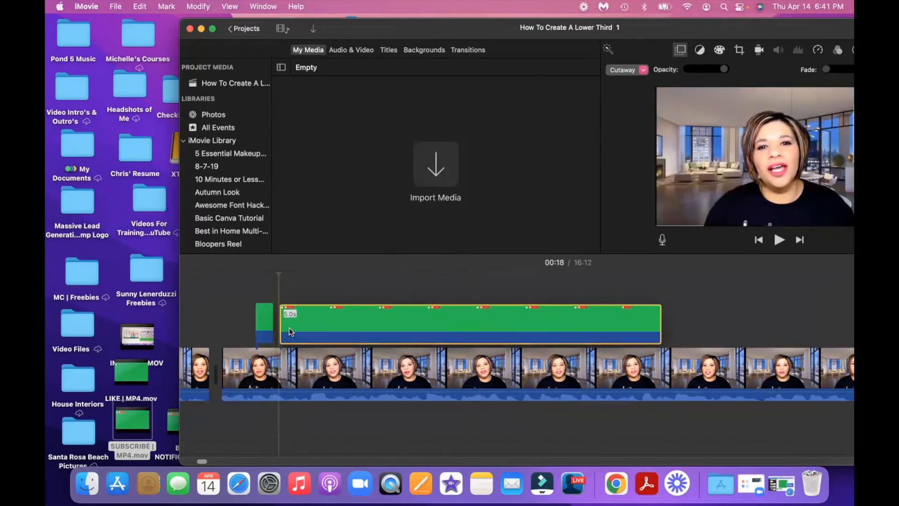
left_click(263, 324)
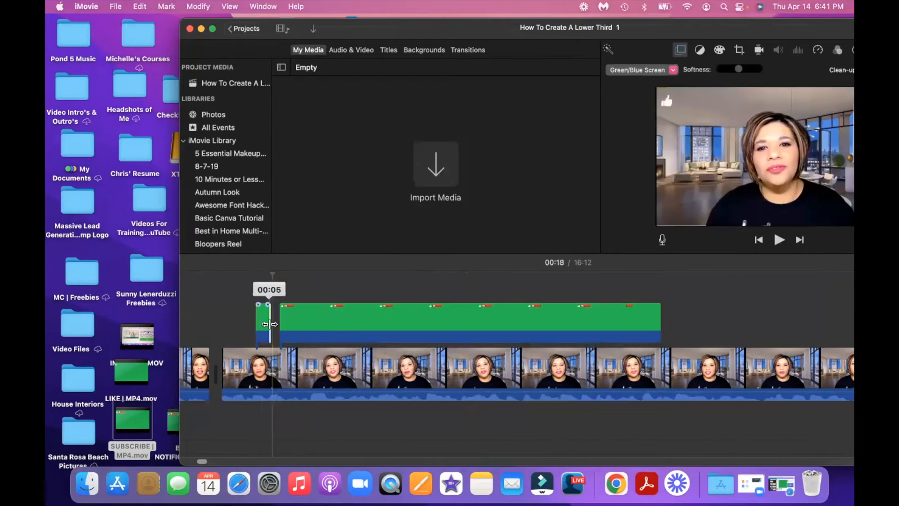
left_click(296, 324)
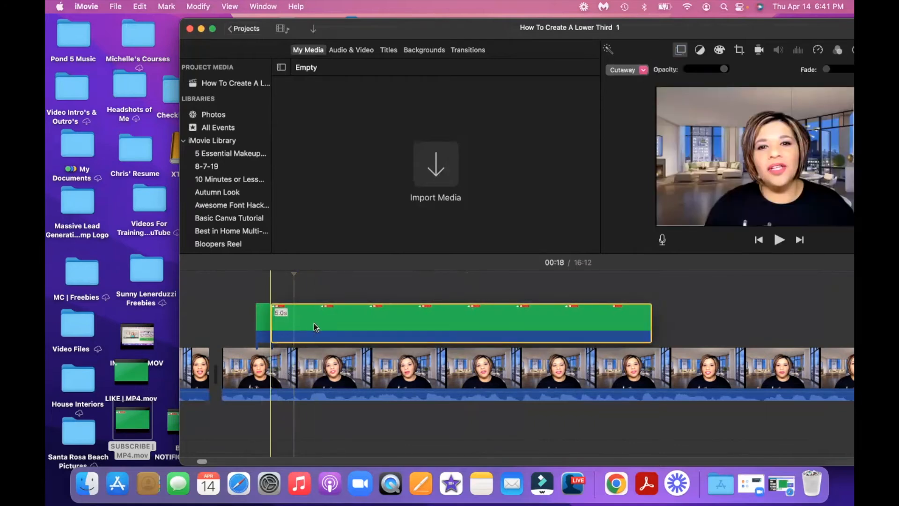
- Enlarge the timeline and close up the gap between the SUBSCRIBE clip and the end of the LIKE overlay
key("space")
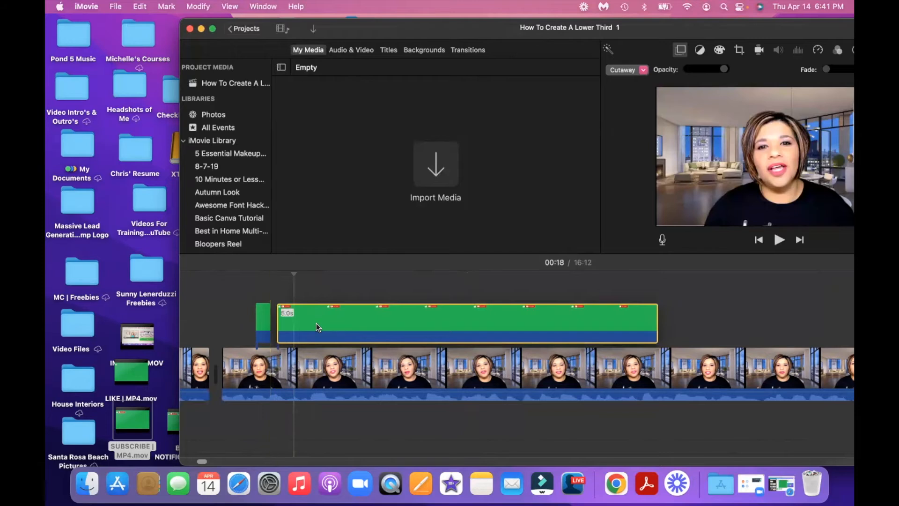
double_click(598, 31)
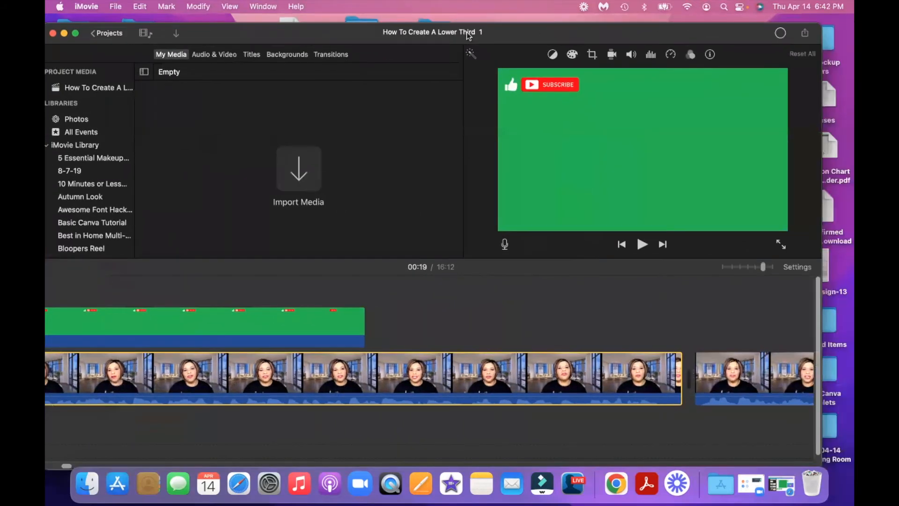
left_click(777, 268)
scroll(535, 316, "left", 5)
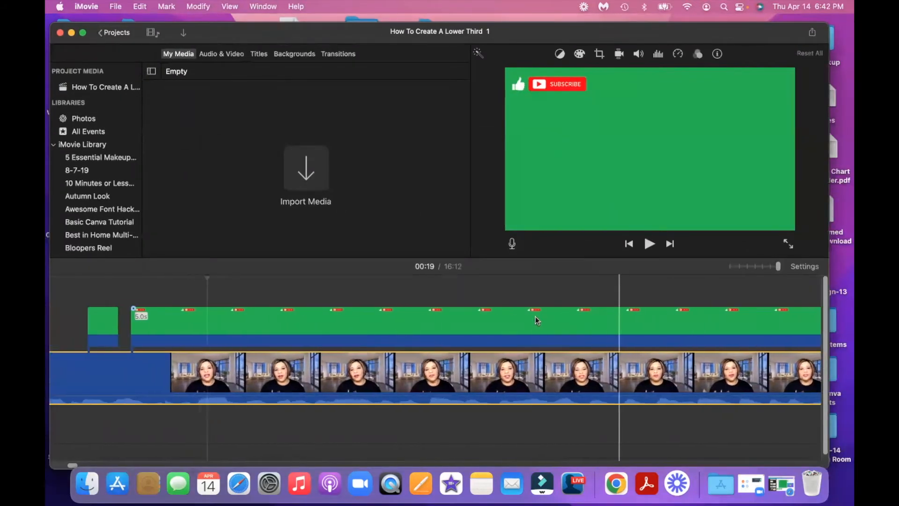
left_click_drag(184, 332, 156, 338)
left_click(154, 339)
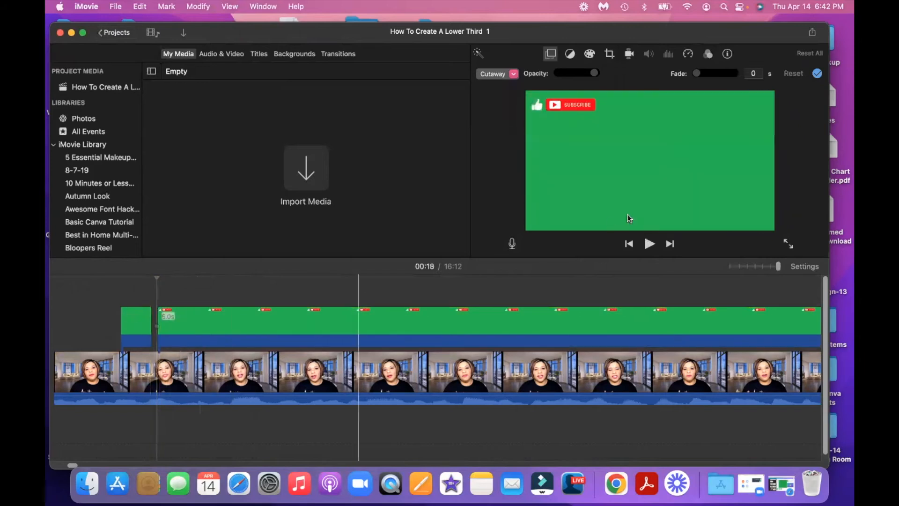
- Play the overlay section and trim the end of the SUBSCRIBE clip to about 00:19
left_click(648, 242)
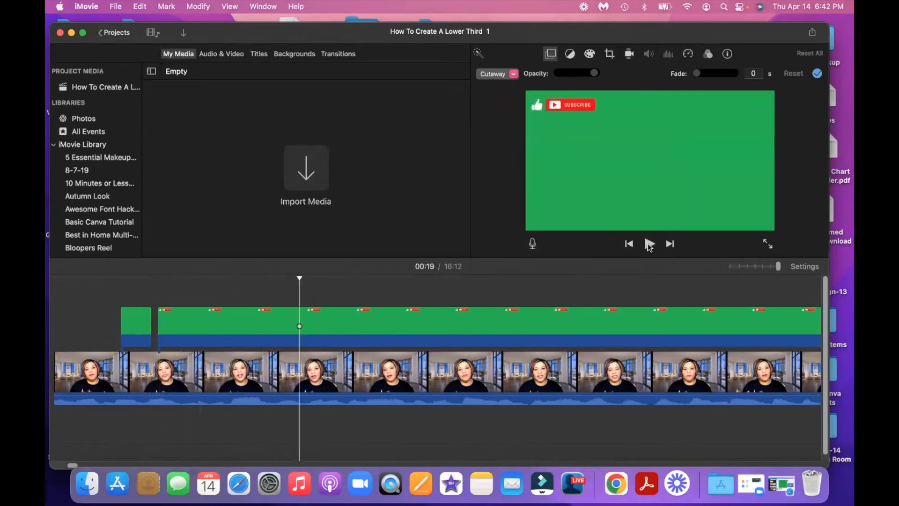
left_click(648, 246)
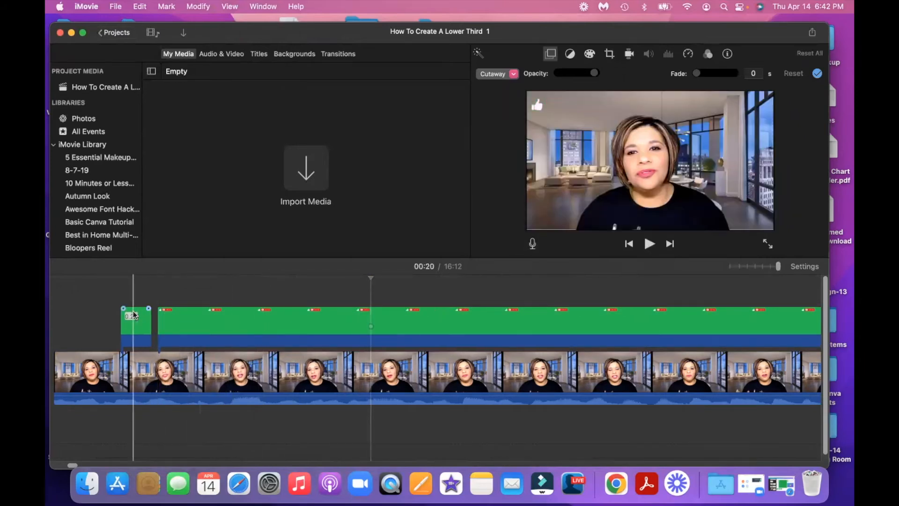
left_click(101, 305)
left_click(650, 245)
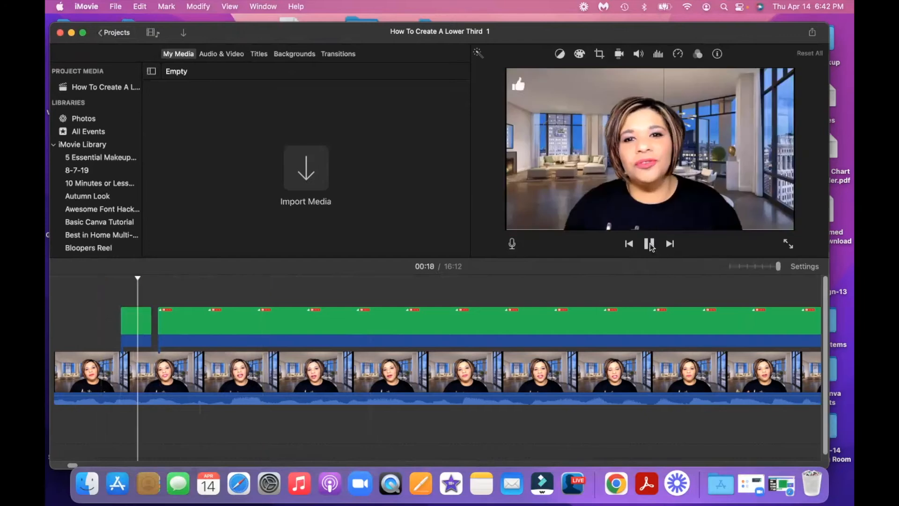
key("space")
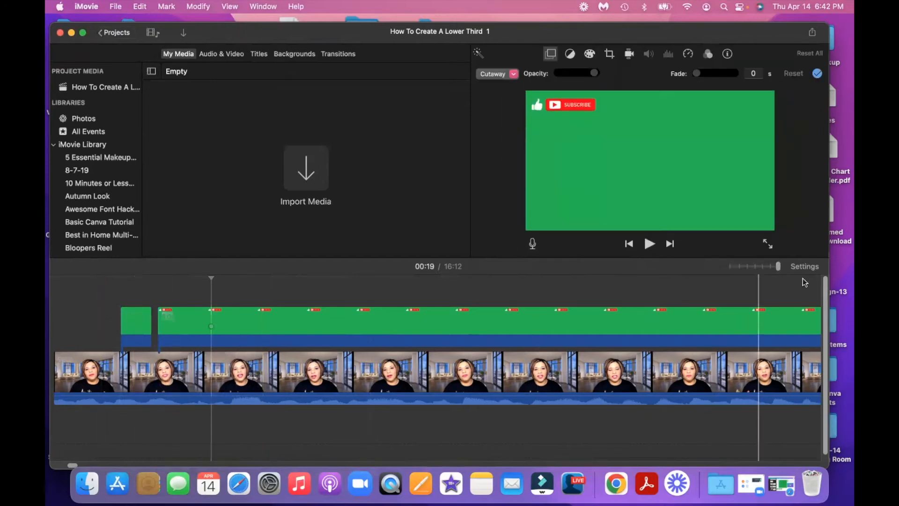
left_click(770, 267)
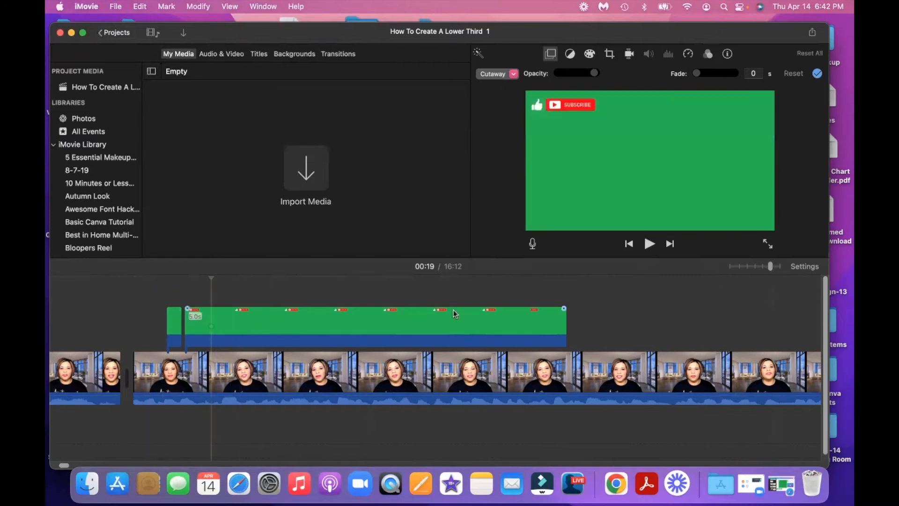
left_click_drag(566, 328, 210, 330)
left_click(150, 303)
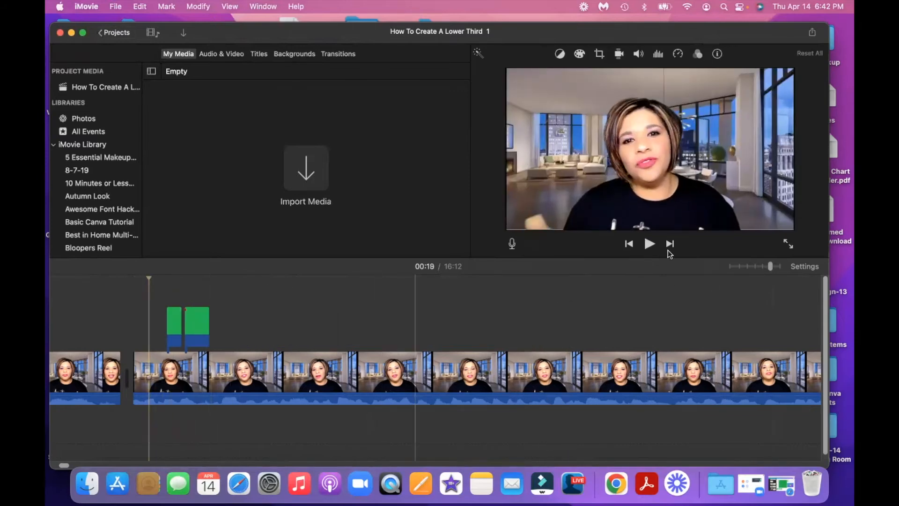
- Set the SUBSCRIBE clip's video overlay setting to Green/Blue Screen
left_click(190, 324)
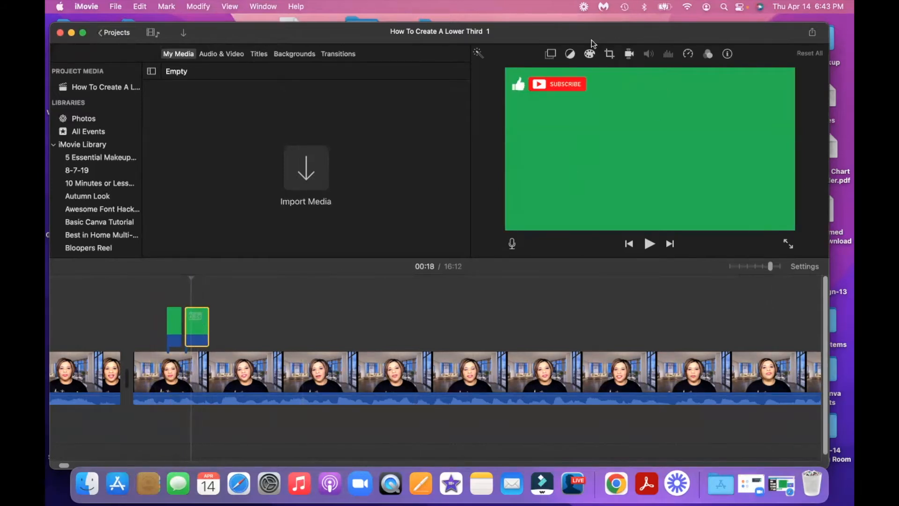
left_click(609, 55)
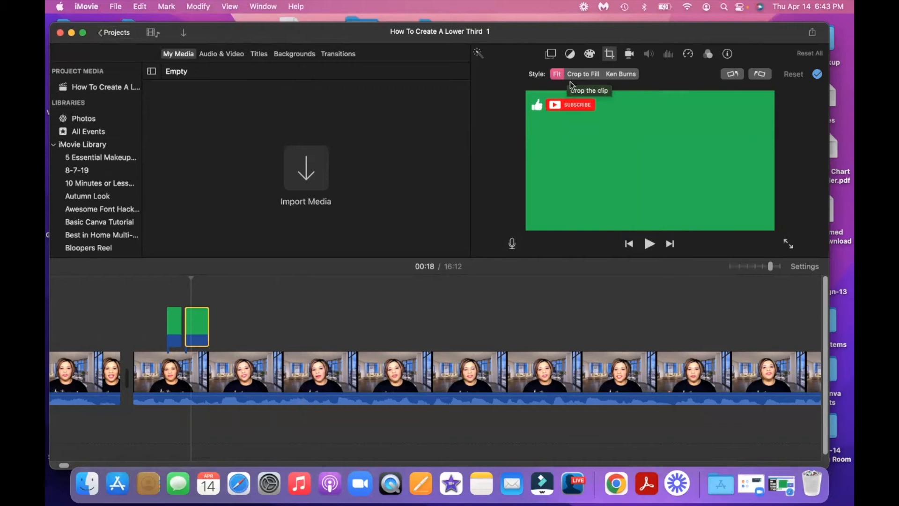
left_click(551, 55)
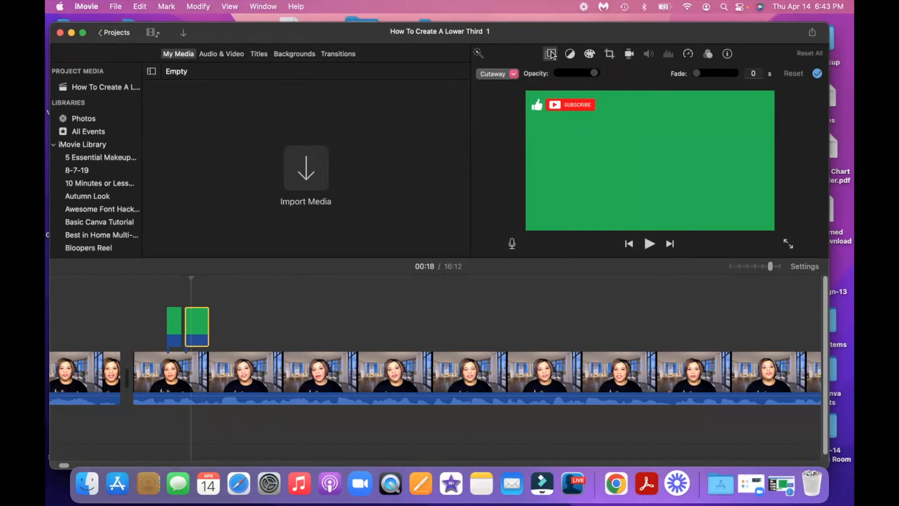
left_click(514, 74)
left_click(499, 102)
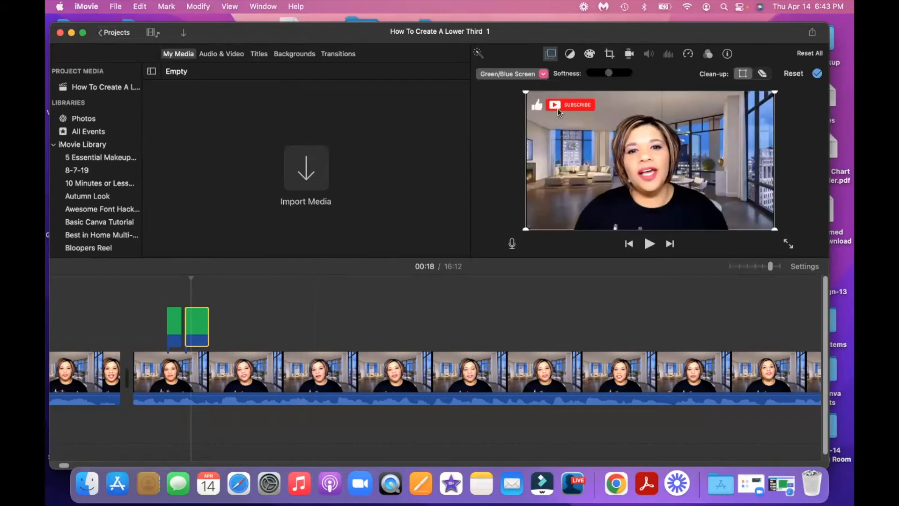
left_click(237, 326)
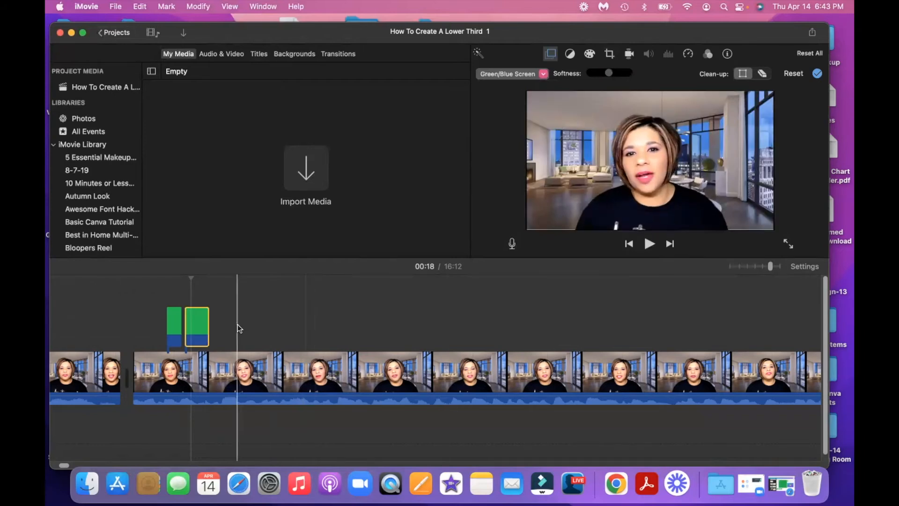
left_click(166, 309)
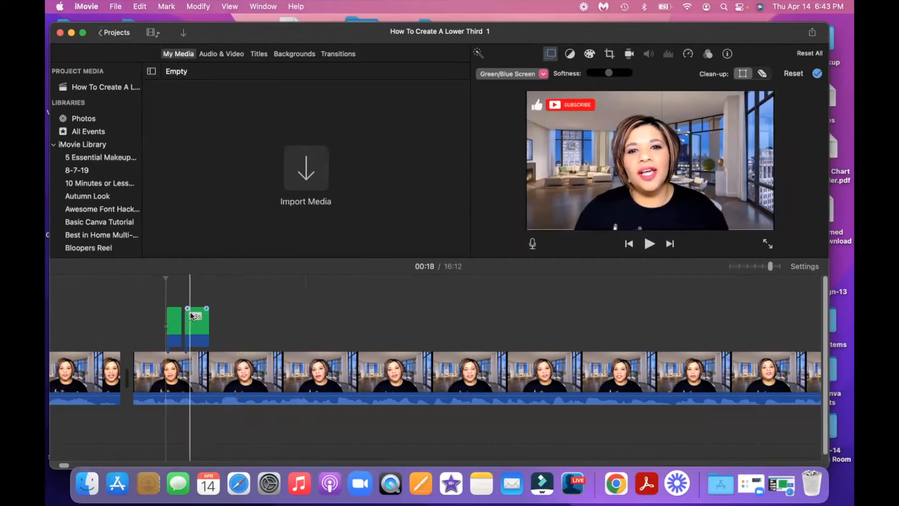
- Play the footage after the SUBSCRIBE overlay and add the bell notification MP4 from the desktop above it at about 00:23
left_click_drag(223, 38, 280, 37)
left_click_drag(387, 39, 492, 36)
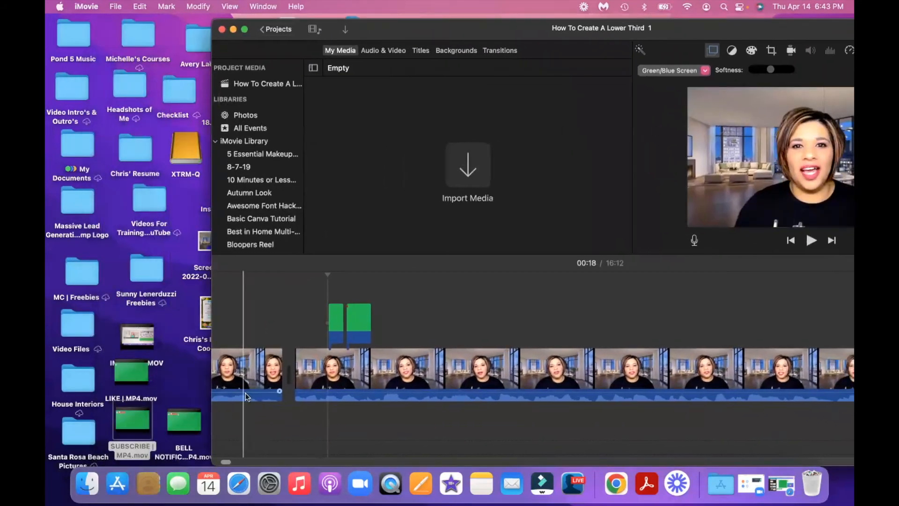
left_click(375, 370)
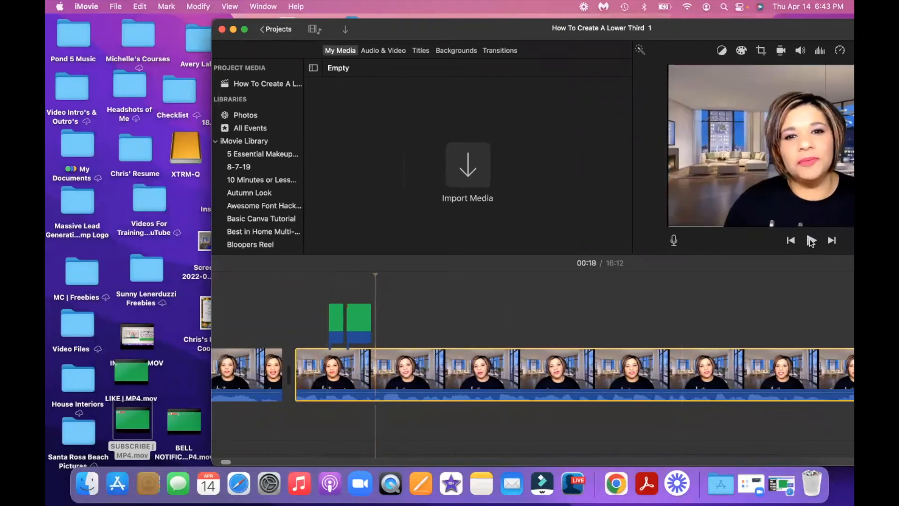
left_click(812, 241)
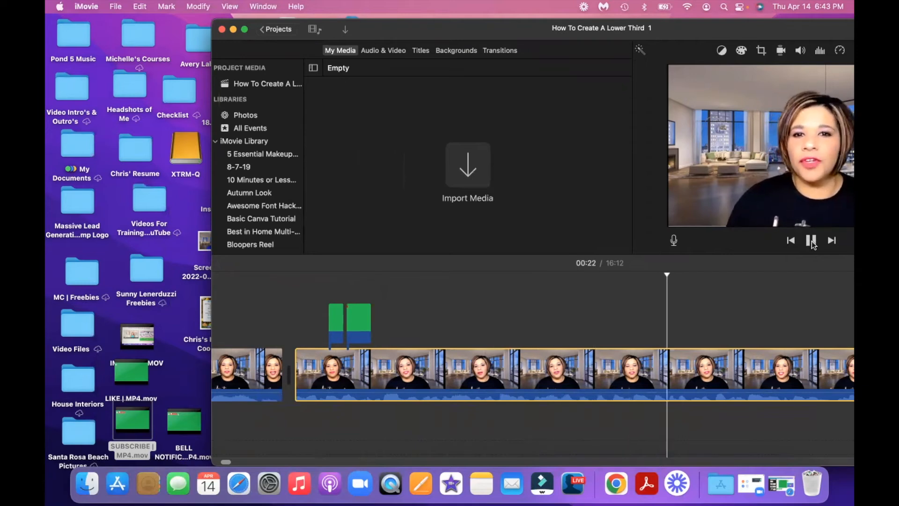
left_click(812, 241)
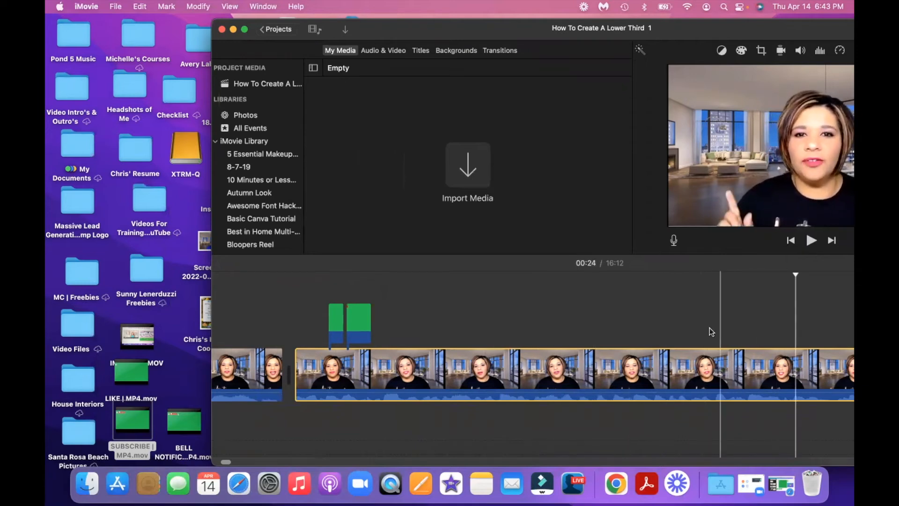
left_click(729, 327)
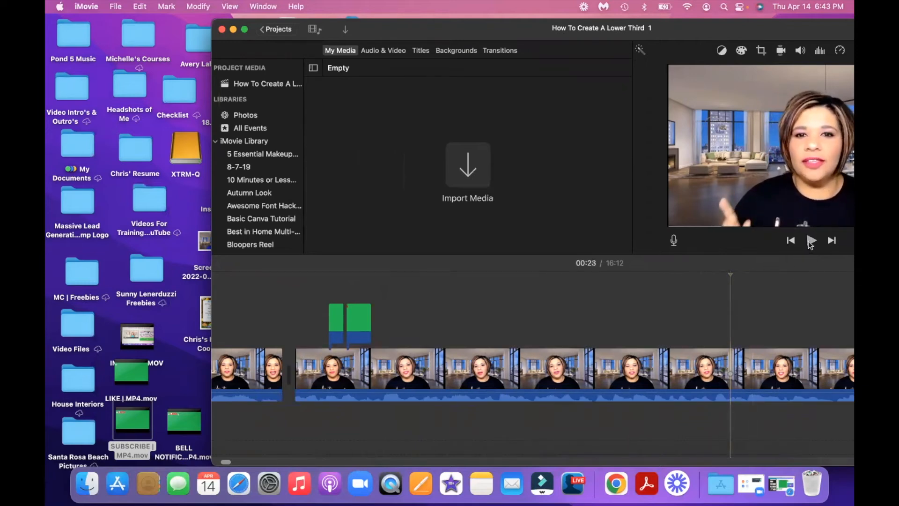
left_click(812, 241)
left_click(811, 240)
left_click(748, 327)
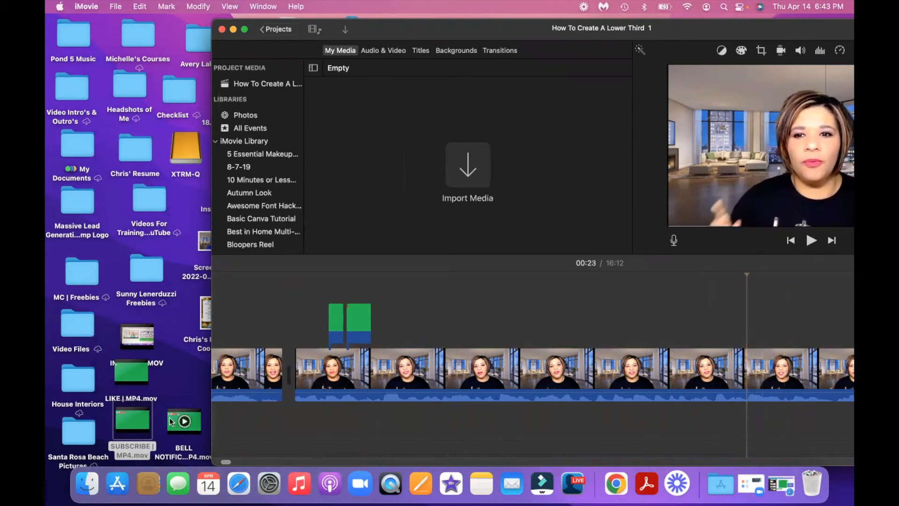
left_click_drag(172, 423, 745, 311)
left_click_drag(724, 27, 547, 33)
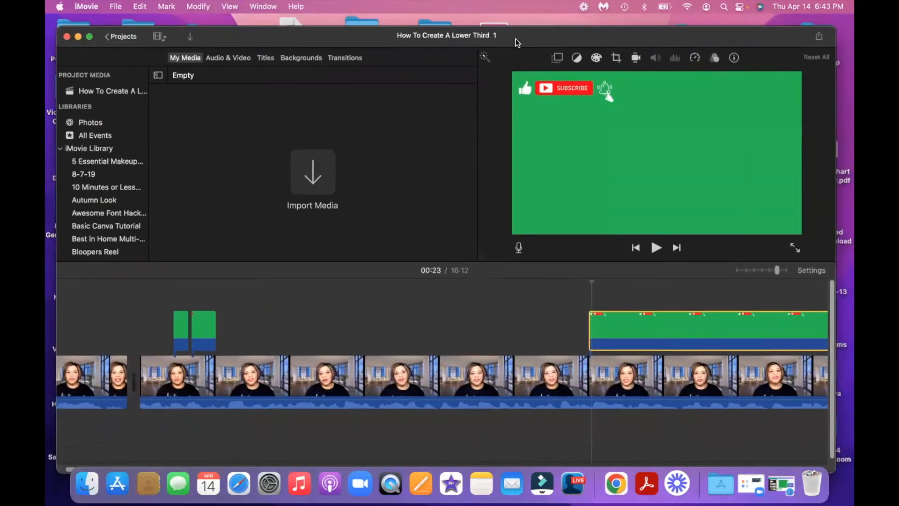
- Set the bell notification clip's video overlay setting to Green/Blue Screen
left_click(616, 59)
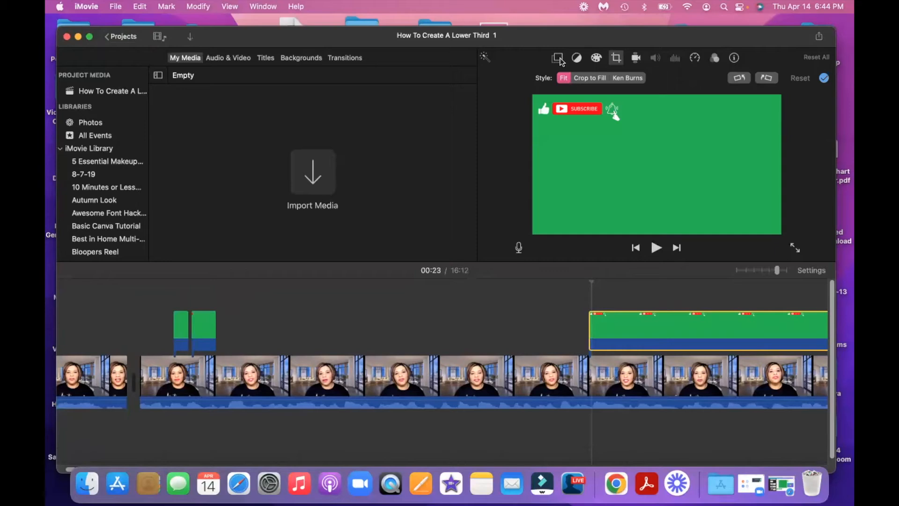
left_click(558, 59)
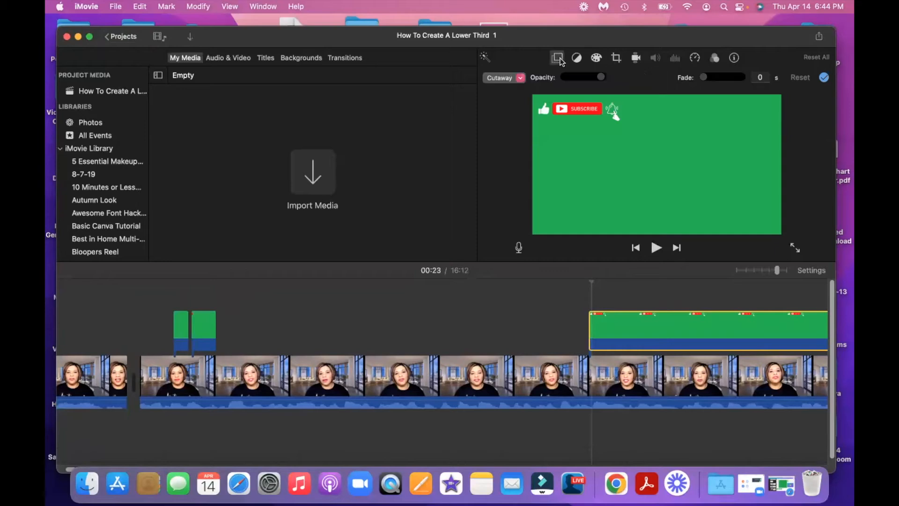
left_click(519, 78)
left_click(517, 102)
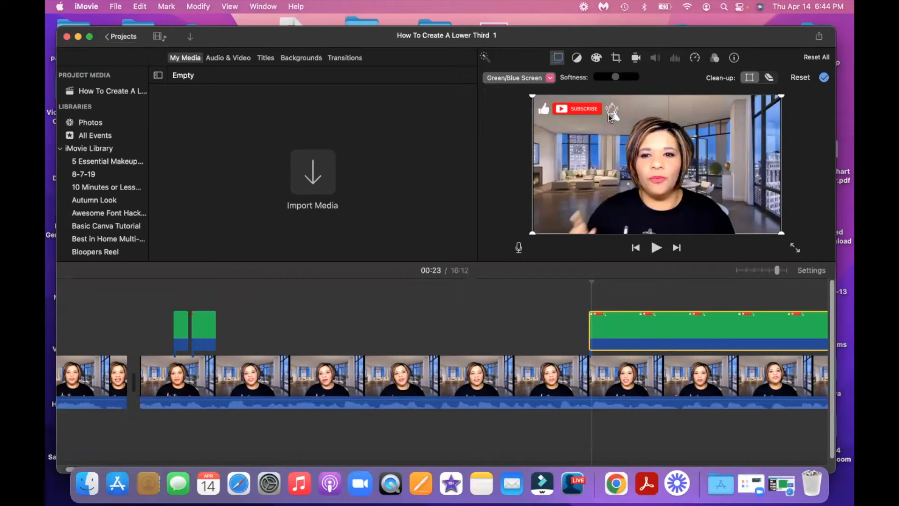
- Play the bell section, shorten the bell notification overlay to 2.0 s, and return to the LIKE and SUBSCRIBE overlays
left_click(583, 349)
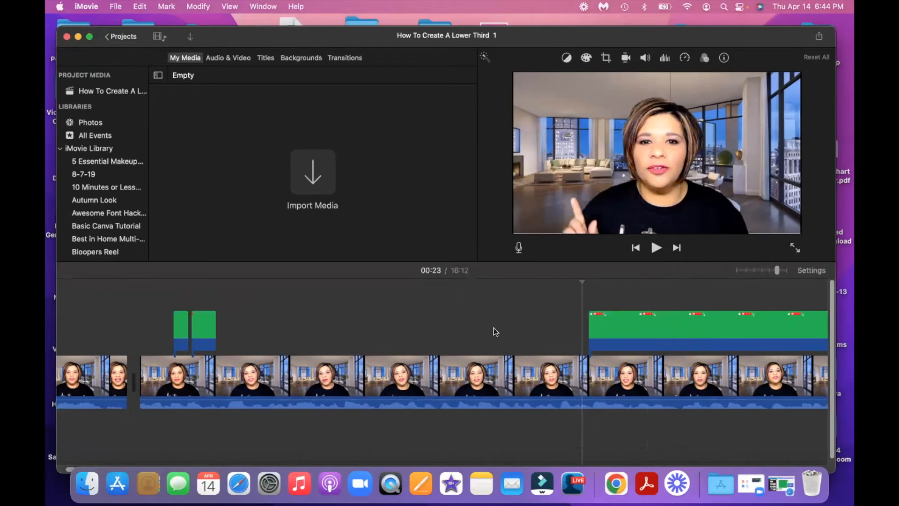
left_click(528, 327)
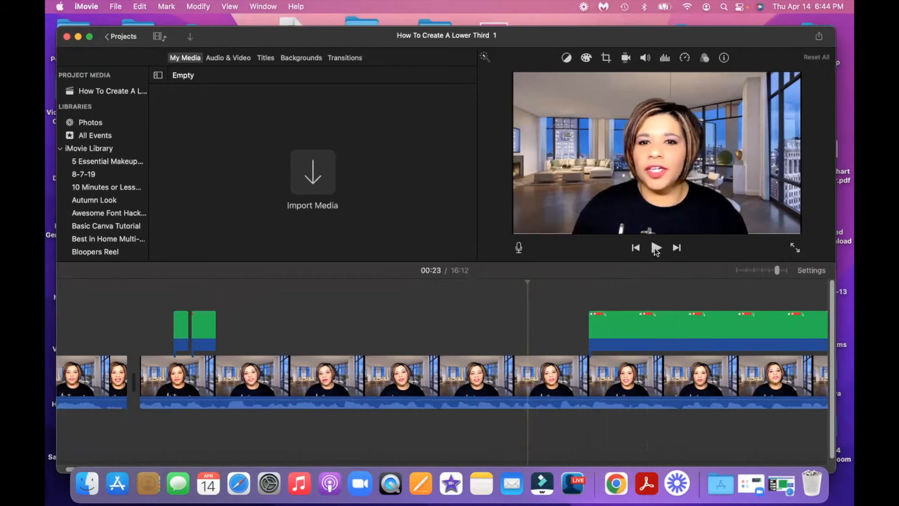
left_click(655, 248)
left_click(673, 329)
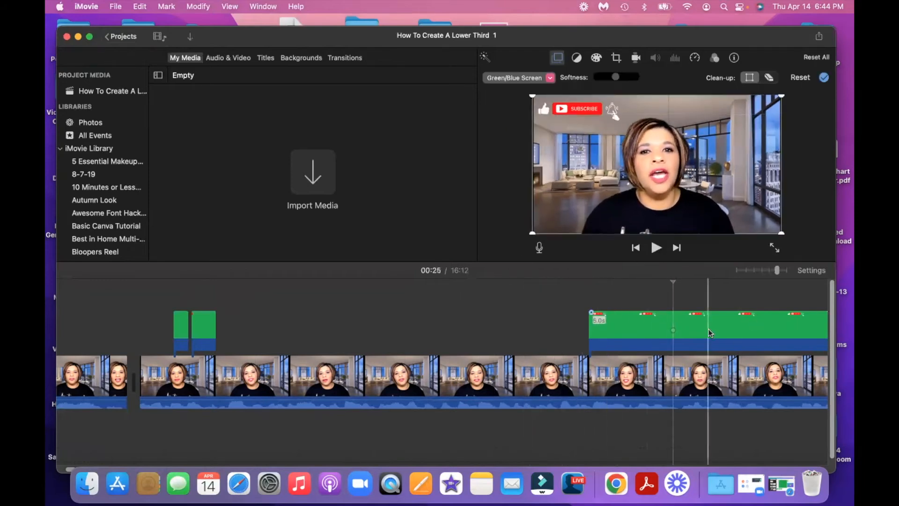
scroll(708, 328, "right", 5)
left_click_drag(781, 325, 537, 341)
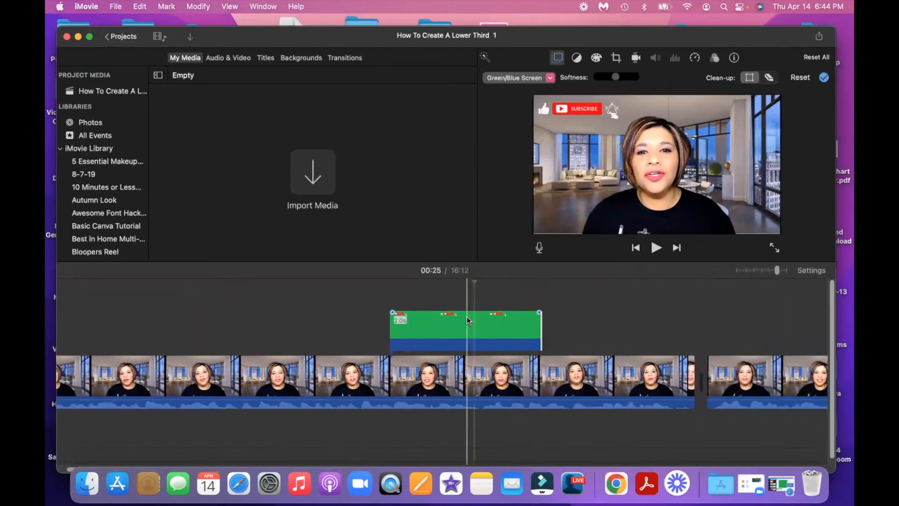
scroll(467, 321, "left", 6)
left_click(234, 300)
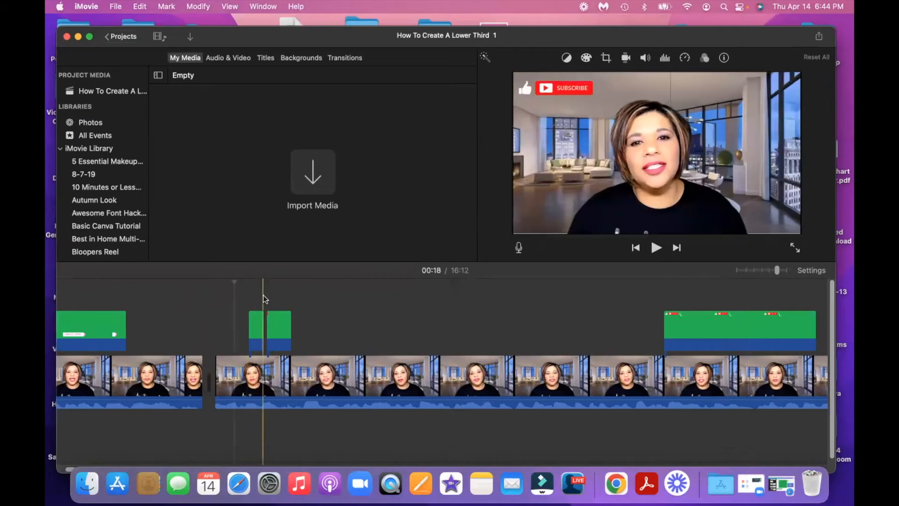
mouse_move(299, 36)
left_mouse_down()
mouse_move(309, 13)
mouse_move(336, 20)
mouse_move(302, 25)
left_mouse_up()
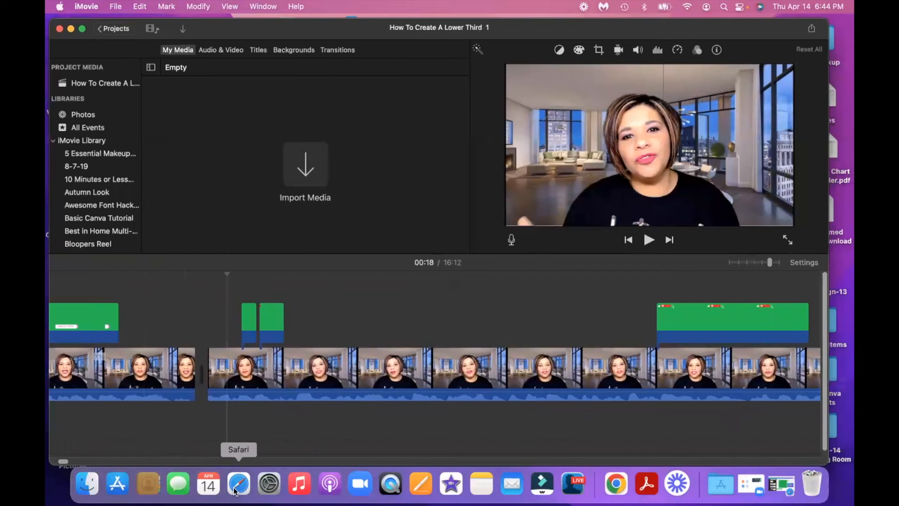
- Switch to Safari and open pond5.com
left_click(178, 484)
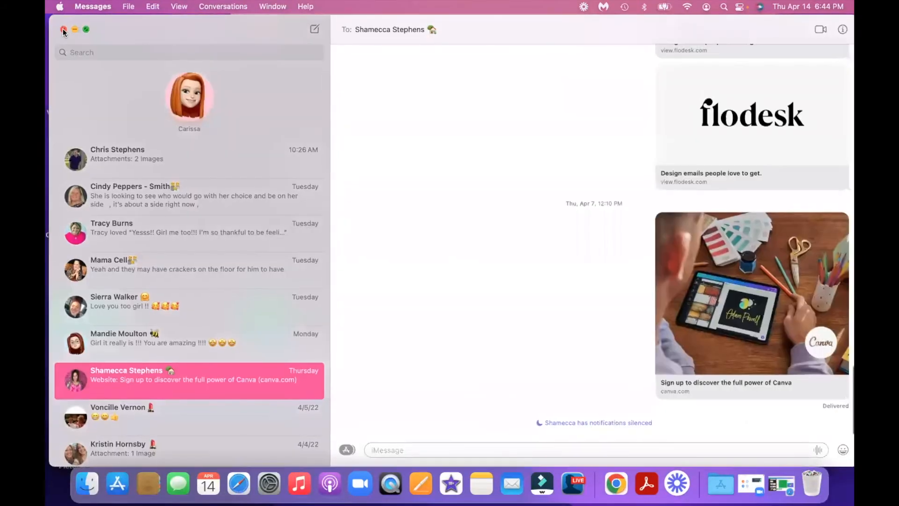
left_click(63, 31)
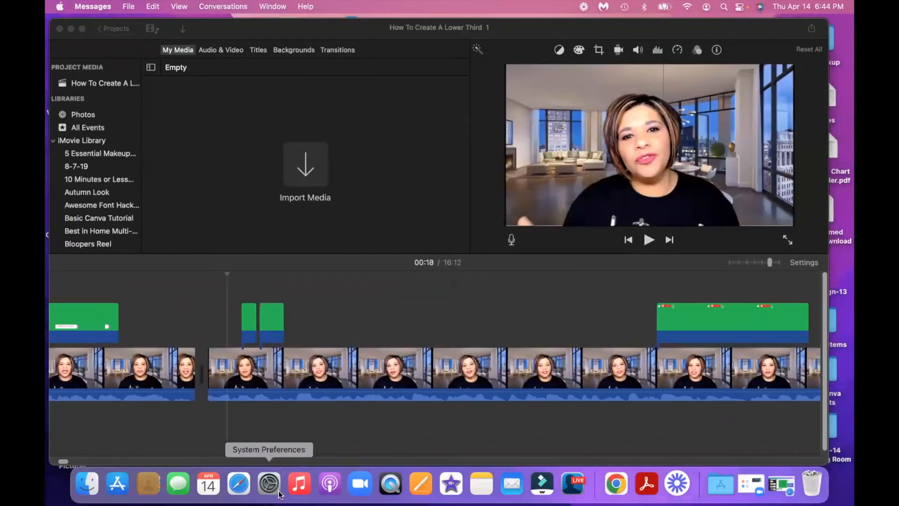
left_click(238, 484)
type("p")
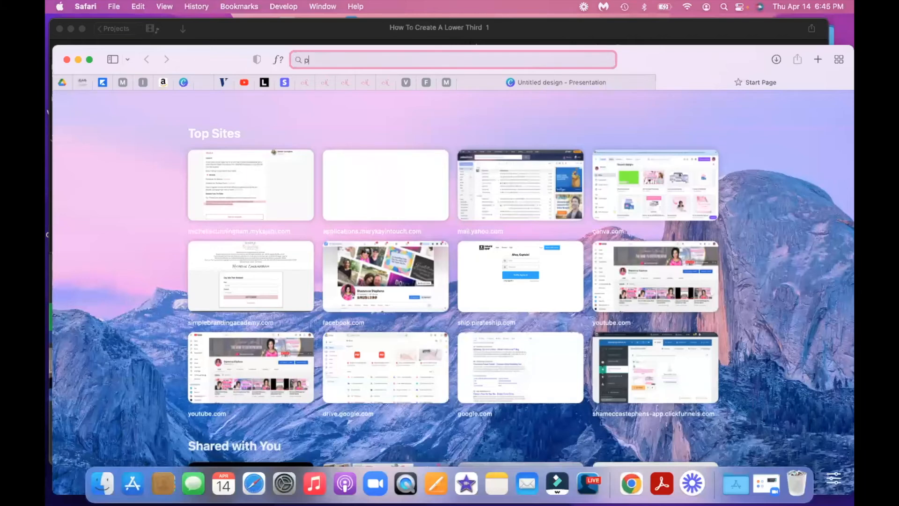
type("ond5.com")
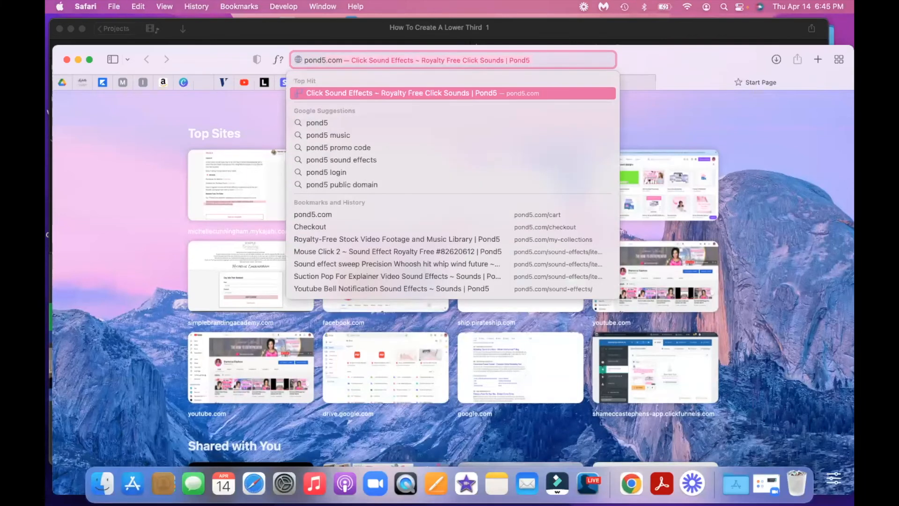
key("Return")
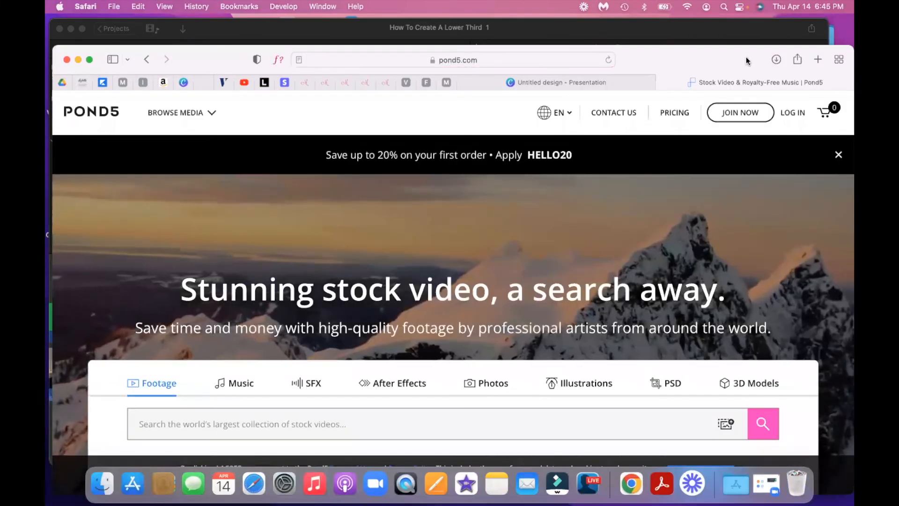
left_click_drag(746, 57, 749, 29)
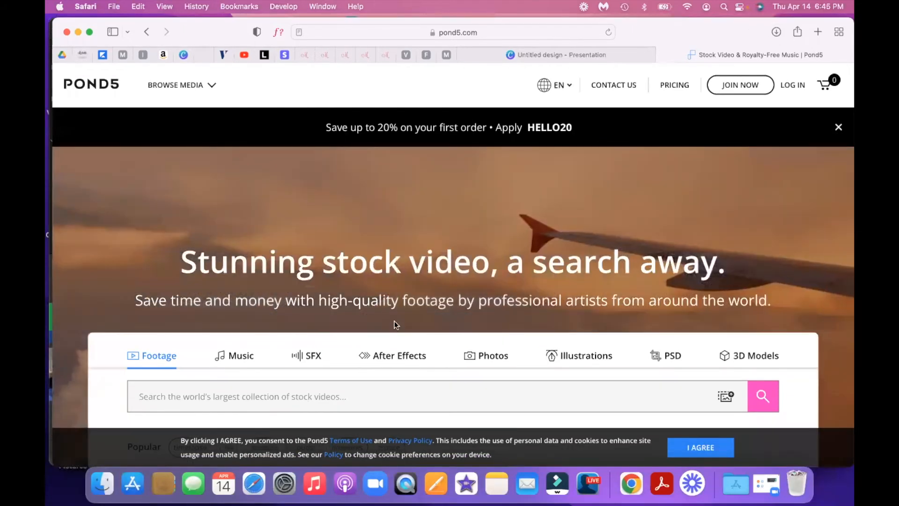
- Search the Pond5 sound effects (SFX) for "Click"
left_click(319, 357)
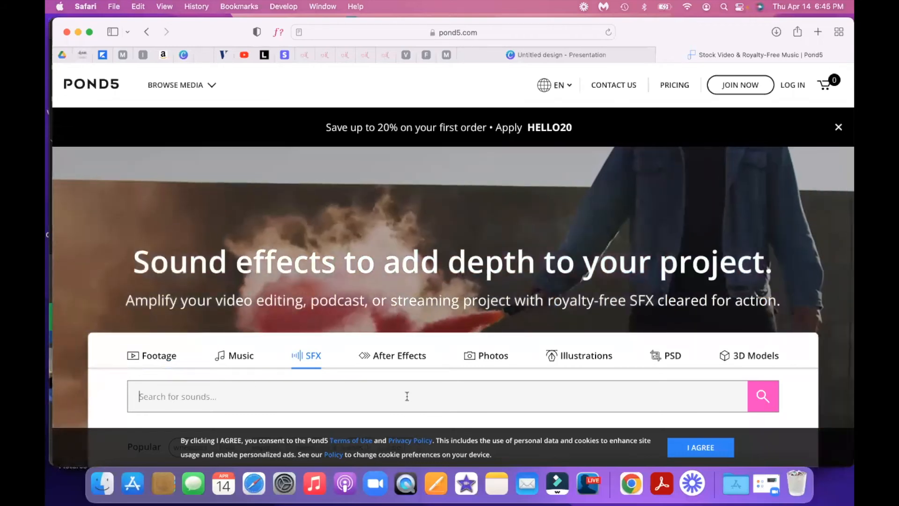
type("Click")
key("Return")
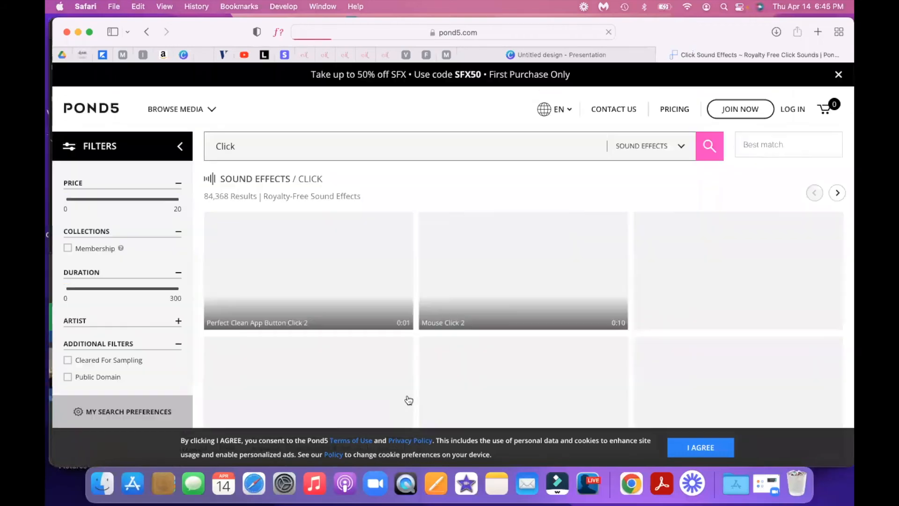
- Filter the click sound effects to a maximum price of $3 and look through the results
scroll(446, 369, "down", 1)
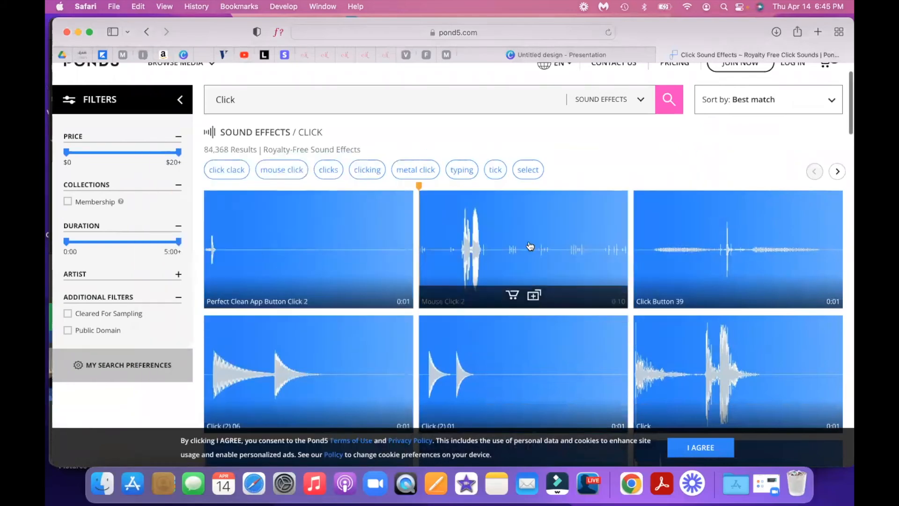
mouse_move(719, 247)
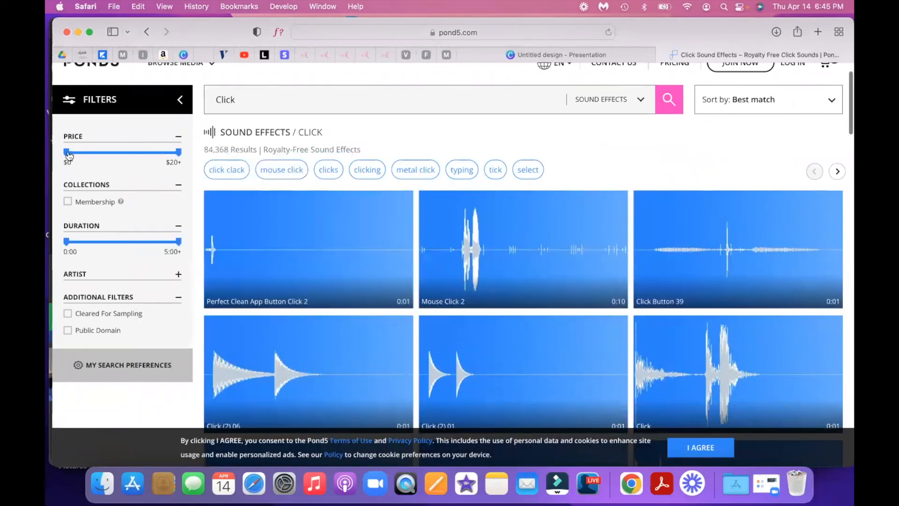
left_click_drag(178, 152, 56, 153)
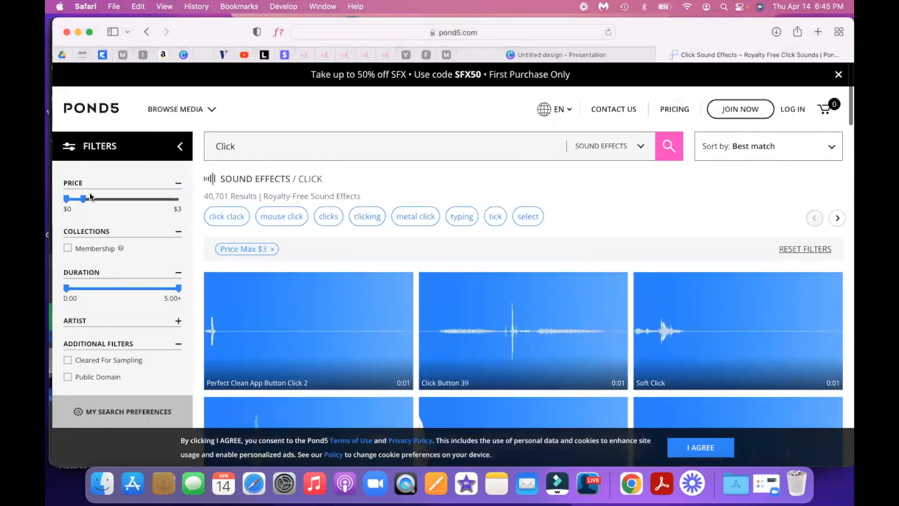
scroll(91, 196, "down", 3)
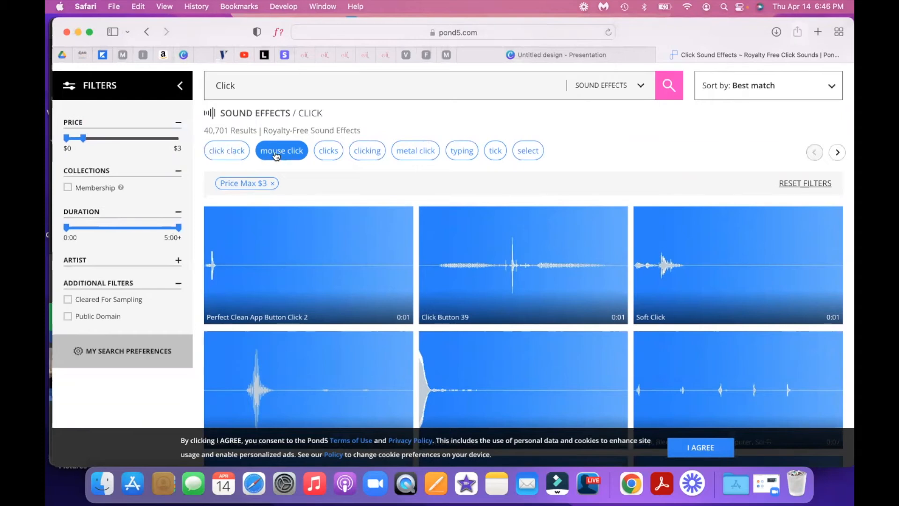
- Narrow the sound effects to "mouse click" and view the Computer Mouse Click 03 item page
left_click(277, 153)
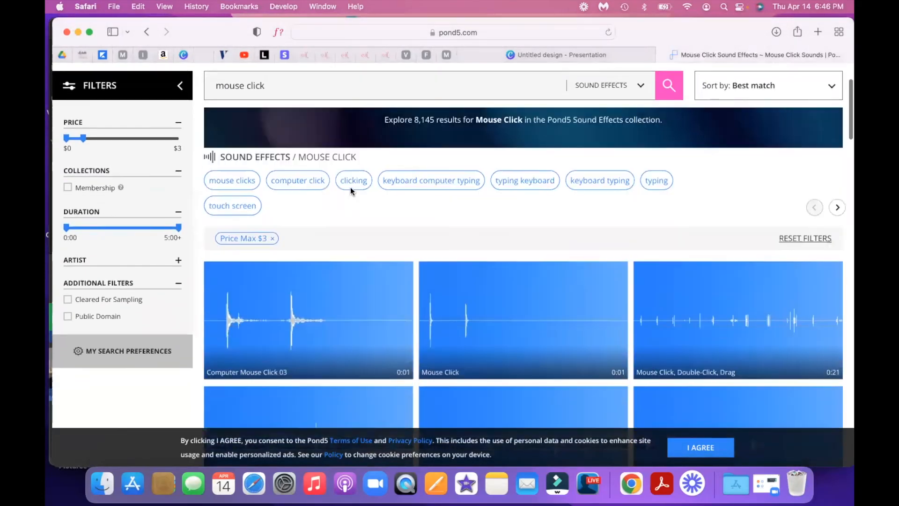
scroll(350, 187, "down", 2)
left_click(253, 254)
left_click(101, 306)
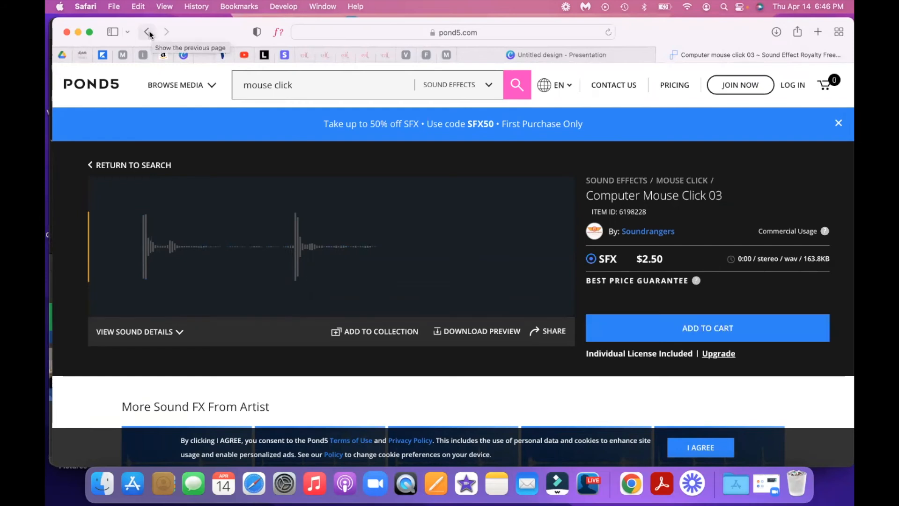
- Return to iMovie, uncover the desktop folders and open the Pond 5 Music folder
left_click(79, 32)
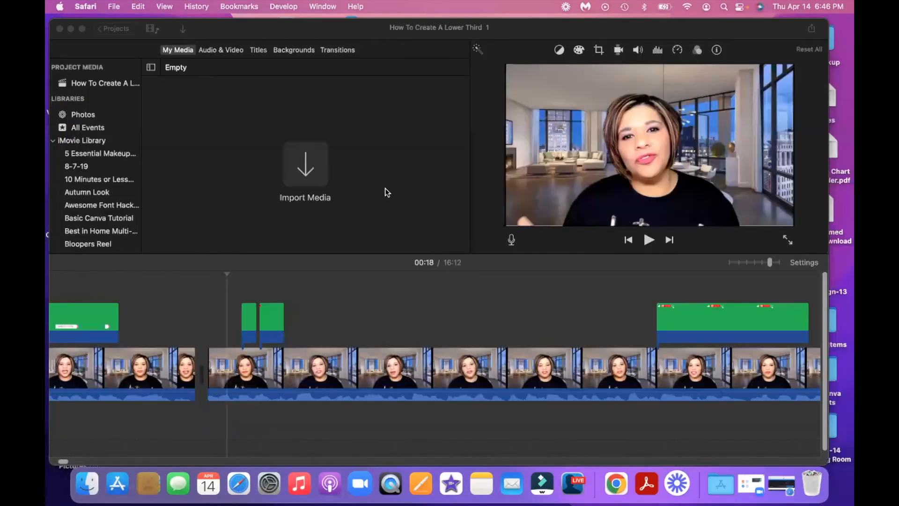
left_click_drag(761, 41, 800, 33)
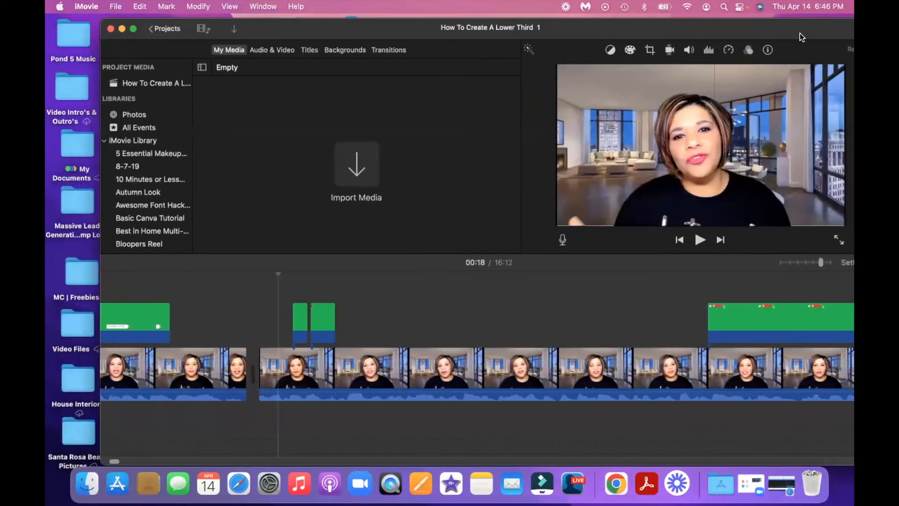
left_click(66, 44)
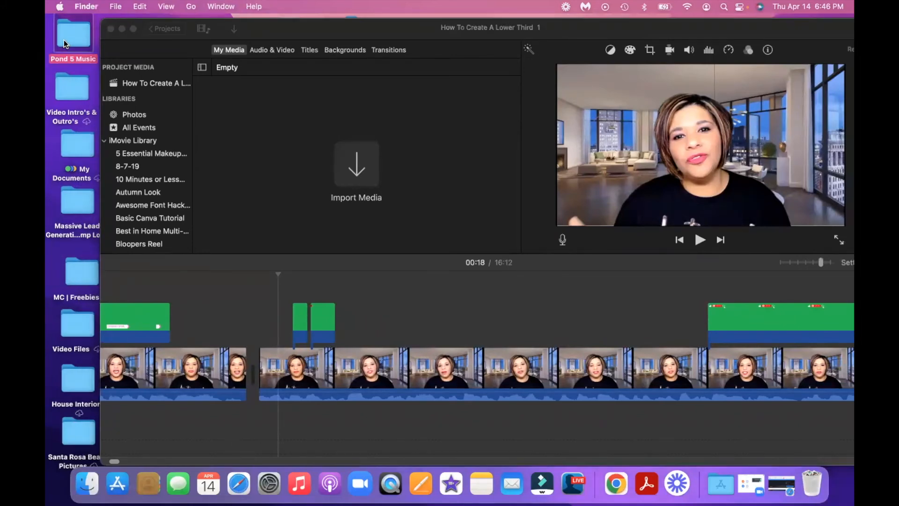
double_click(65, 44)
scroll(209, 165, "up", 2)
scroll(209, 164, "down", 2)
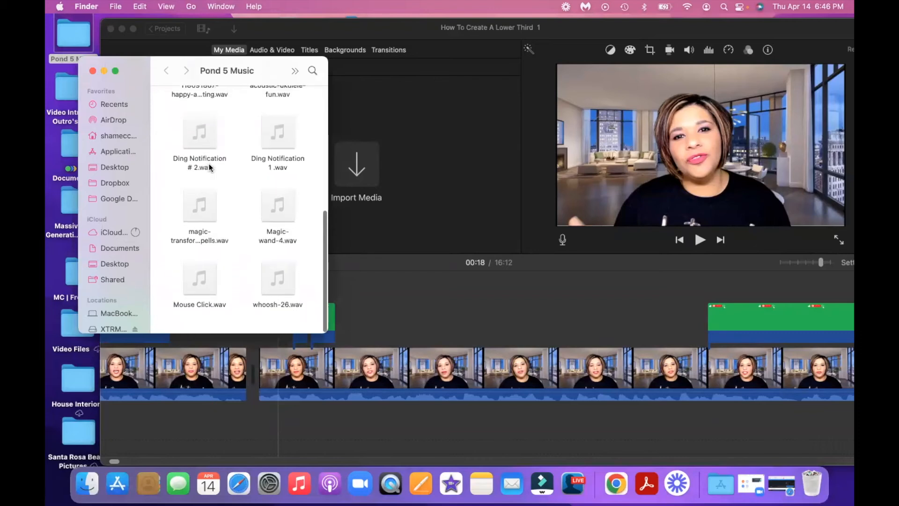
- Add Mouse Click.wav beneath the footage at the start of the LIKE overlay and lower the sound's volume
left_click(204, 285)
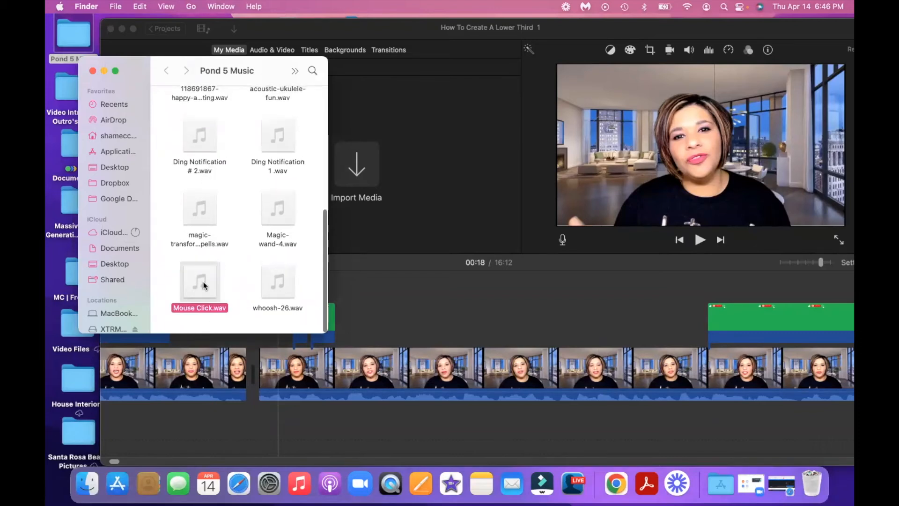
left_click_drag(190, 276, 296, 429)
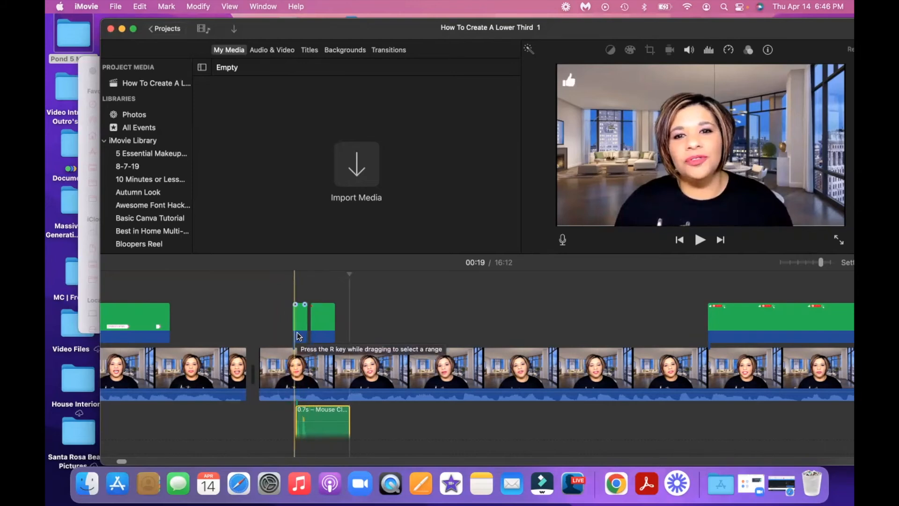
left_click_drag(317, 412, 320, 424)
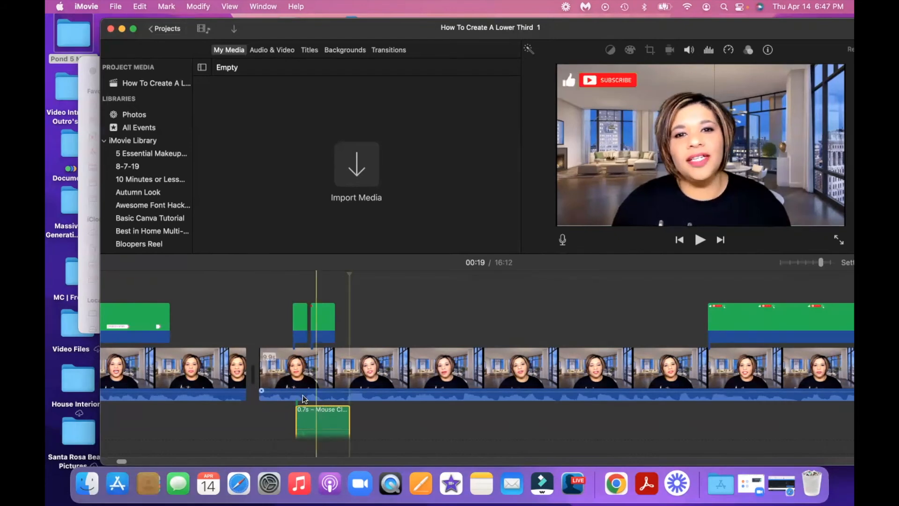
left_click(288, 396)
left_click_drag(800, 25, 754, 25)
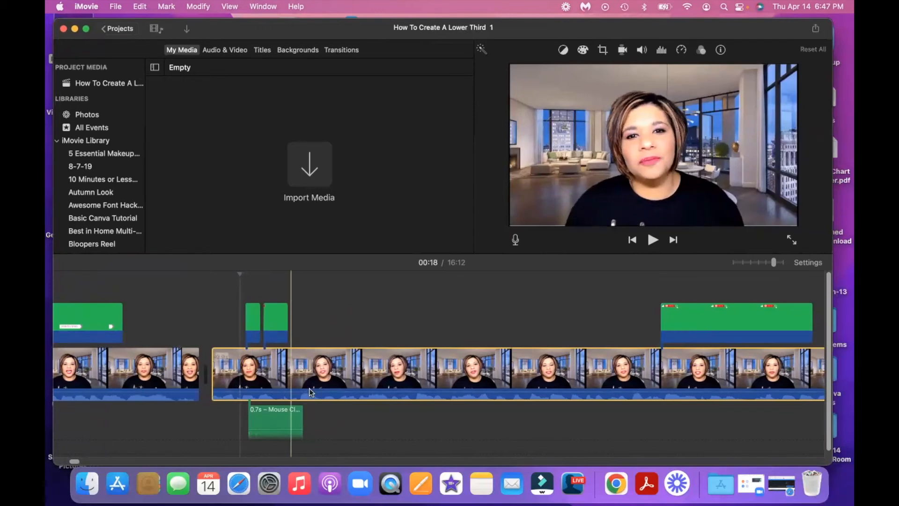
- Trim the end of the Mouse Click audio clip back to about the end of the LIKE overlay
left_click(299, 423)
mouse_move(300, 423)
left_mouse_down()
mouse_move(260, 427)
mouse_move(288, 427)
left_mouse_up()
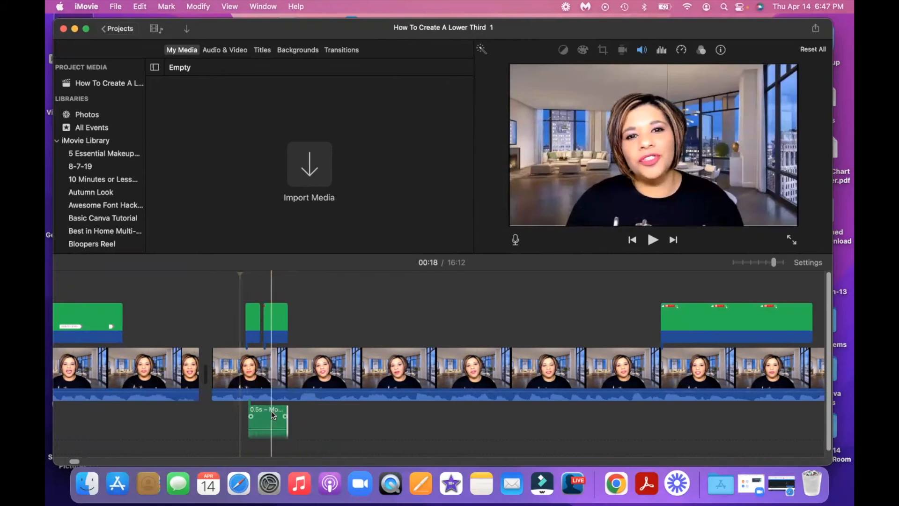
scroll(273, 420, "down", 1)
left_click_drag(289, 422, 265, 423)
- Play the footage from just before the LIKE overlay, and lengthen the SUBSCRIBE overlay to 0.6 s
left_click(236, 352)
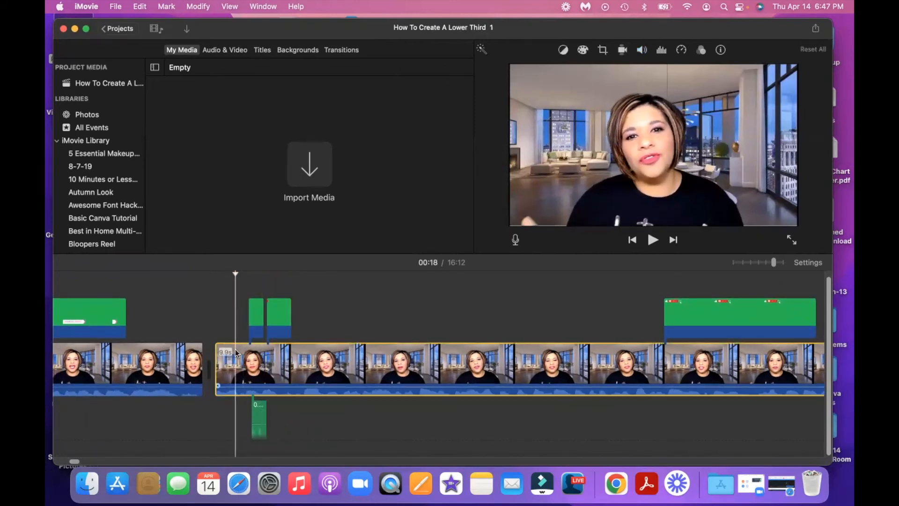
left_click(212, 301)
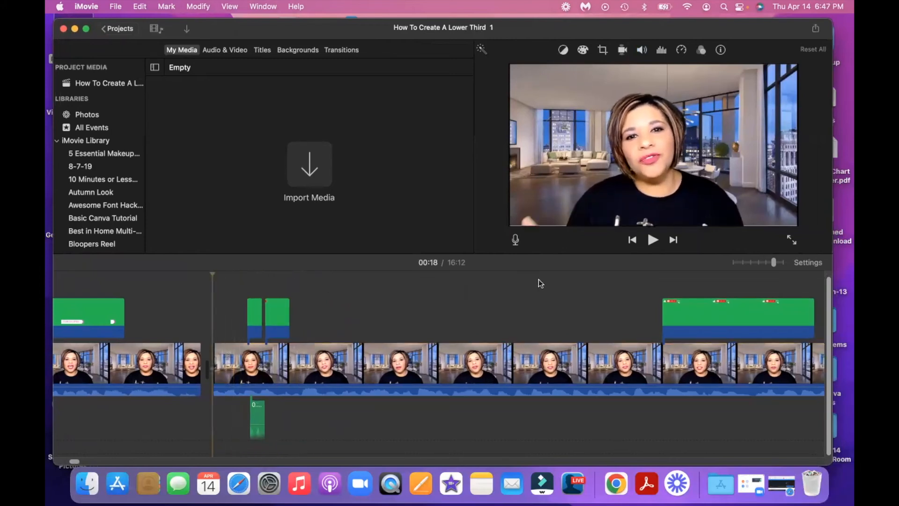
scroll(543, 300, "right", 1)
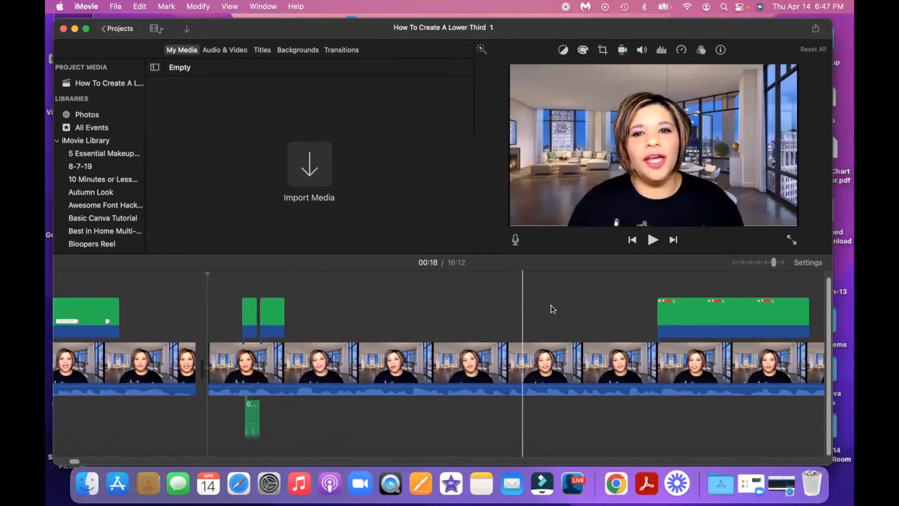
left_click(653, 238)
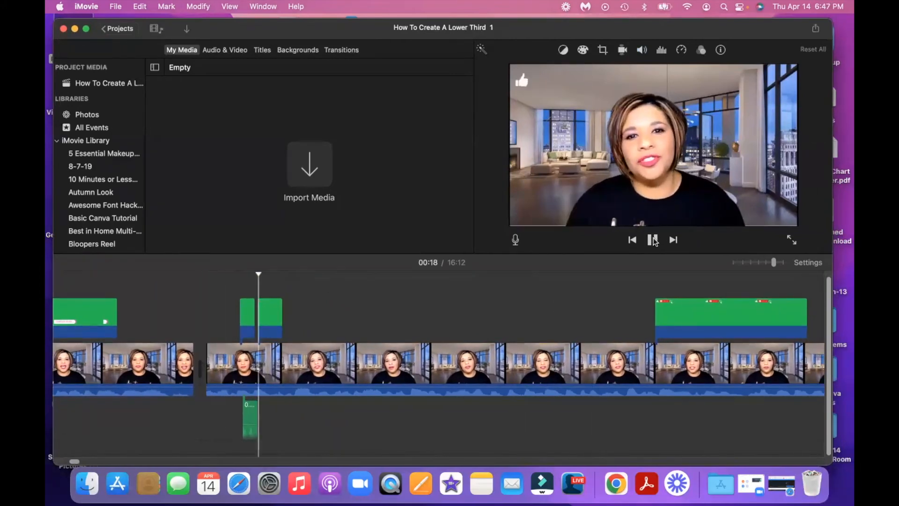
left_click(653, 240)
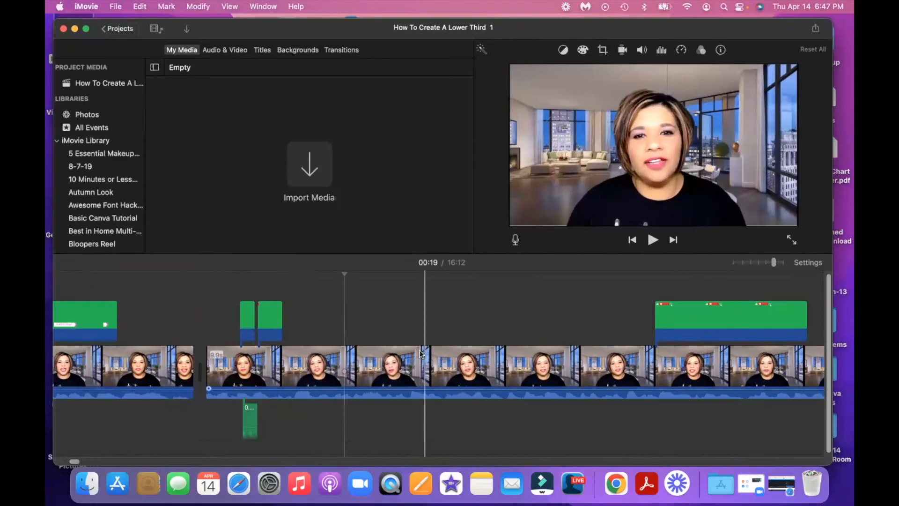
left_click(273, 329)
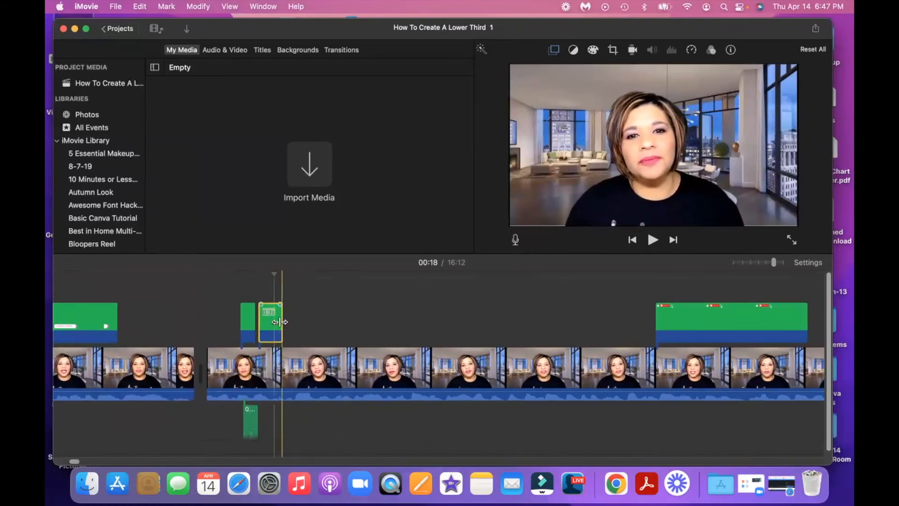
left_click_drag(280, 322, 298, 321)
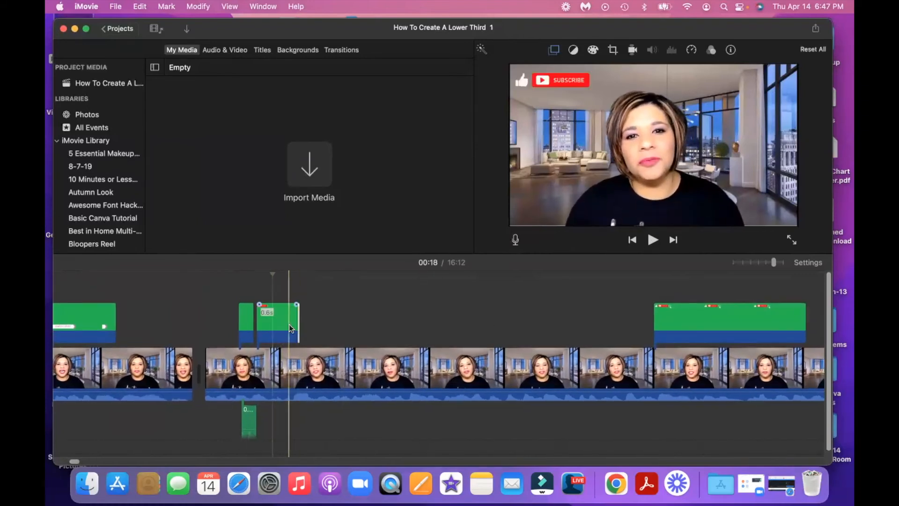
- Copy the Mouse Click audio clip beneath the LIKE overlay and paste the copy beneath the start of the SUBSCRIBE overlay
left_click(250, 421)
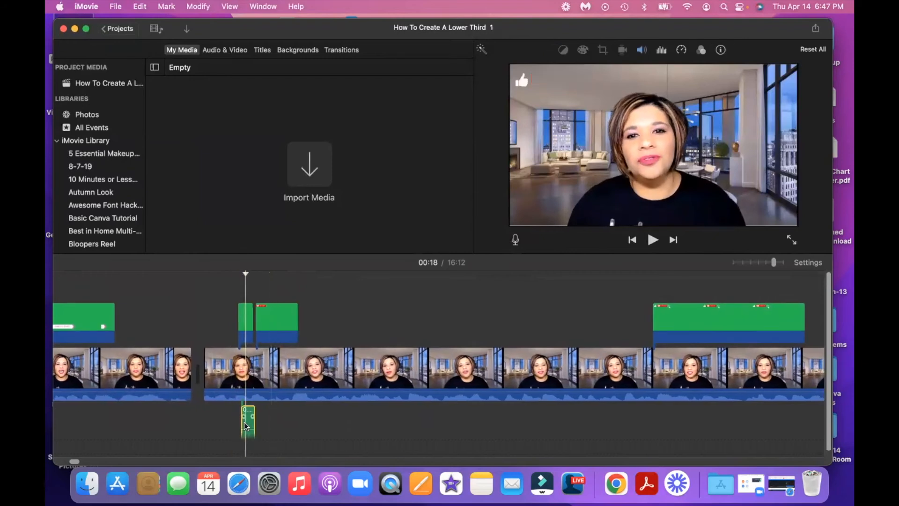
right_click(251, 421)
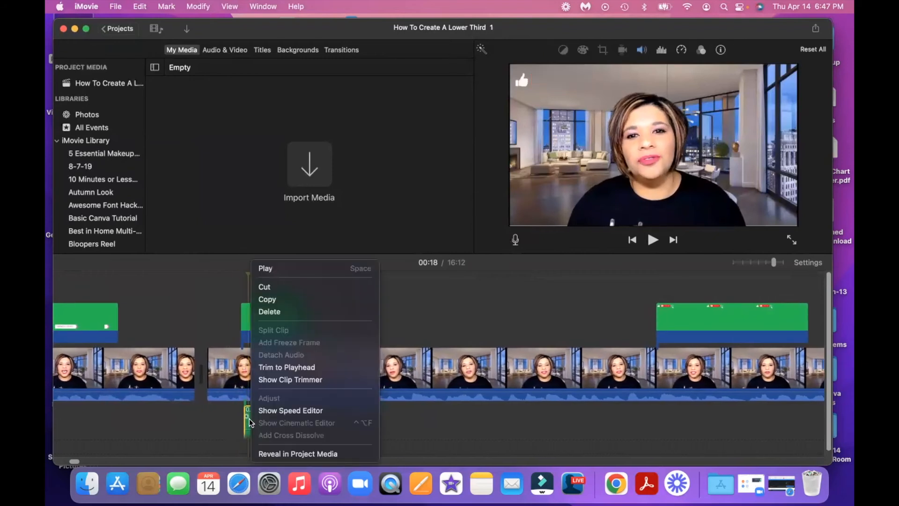
left_click(281, 305)
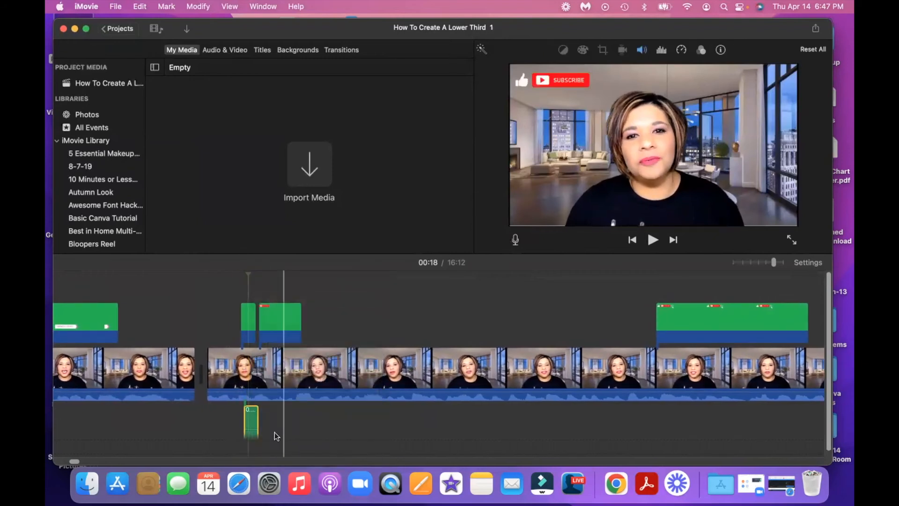
left_click(265, 319)
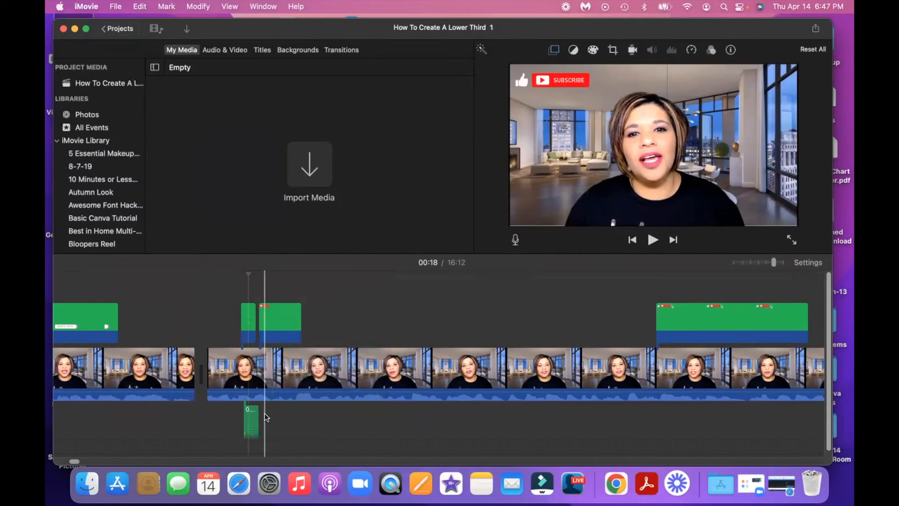
left_click(263, 322)
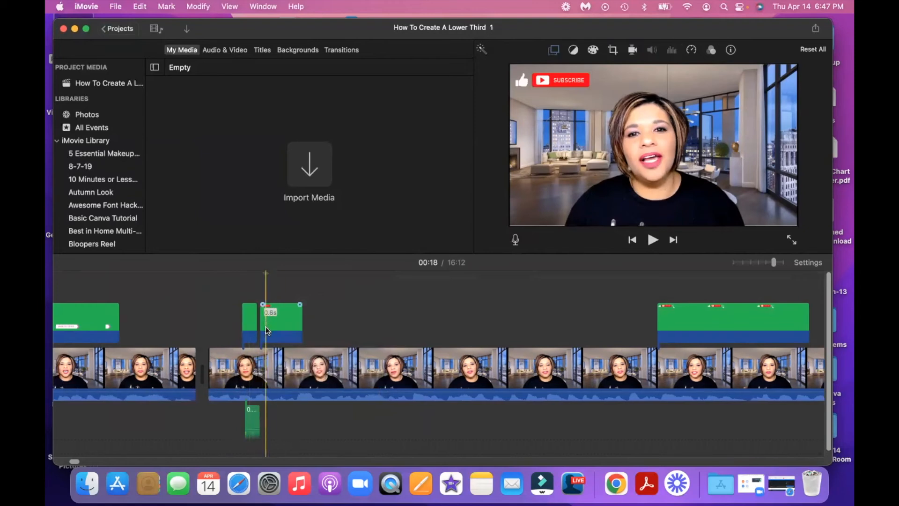
left_click(115, 6)
mouse_move(140, 9)
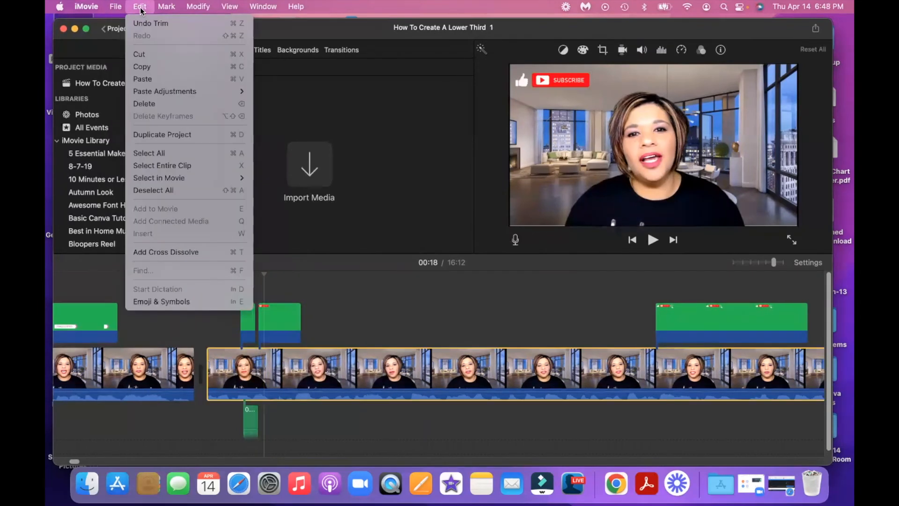
left_click(158, 80)
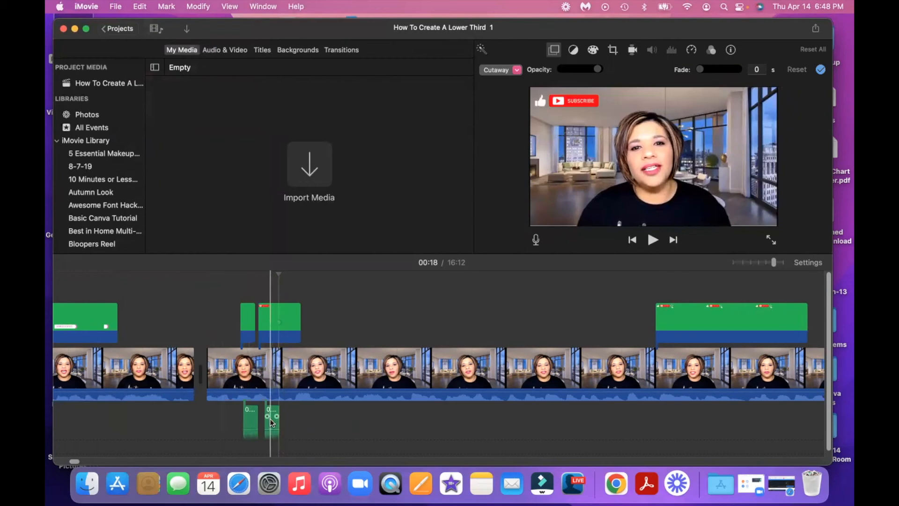
- Play the footage from just before the LIKE overlay through the SUBSCRIBE overlay to check both click sounds
left_click(233, 415)
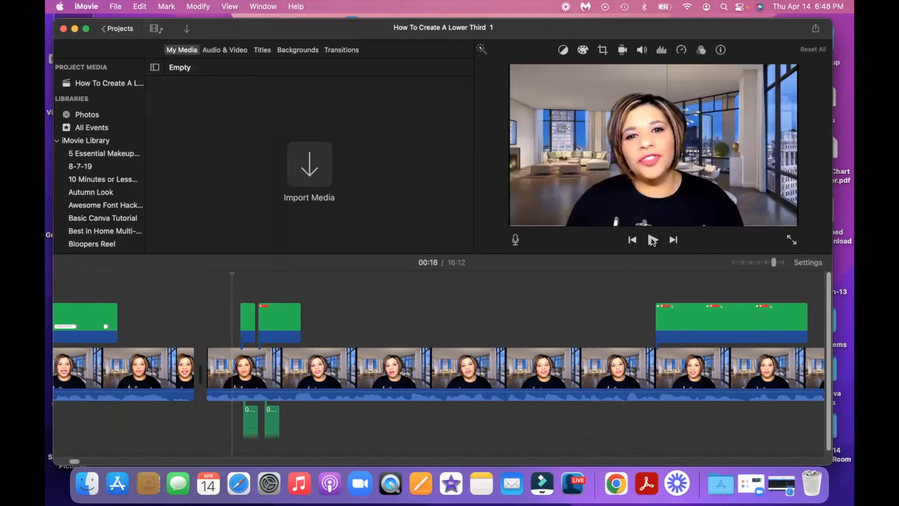
left_click(653, 242)
left_click(652, 240)
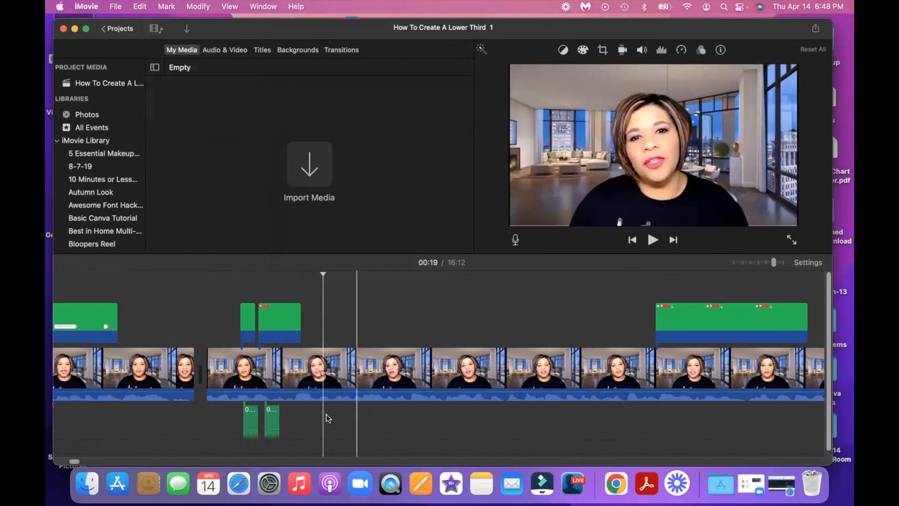
- Shift the second Mouse Click clip slightly later beneath the SUBSCRIBE overlay and replay from just before the LIKE overlay
left_click(274, 414)
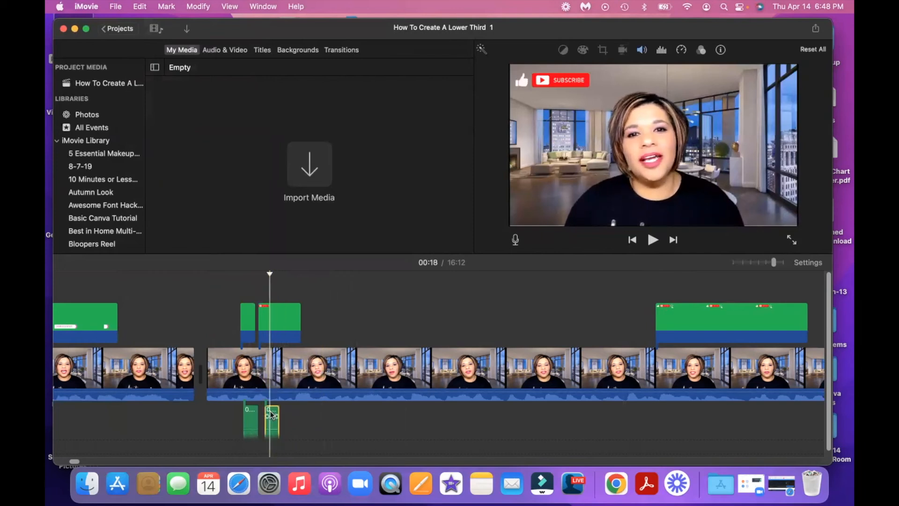
left_click(311, 419)
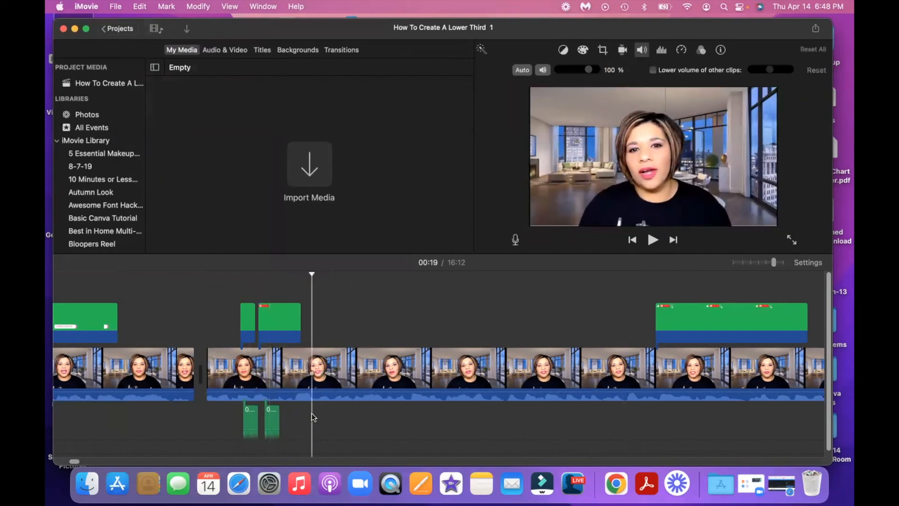
scroll(274, 422, "down", 1)
left_click_drag(274, 421, 276, 410)
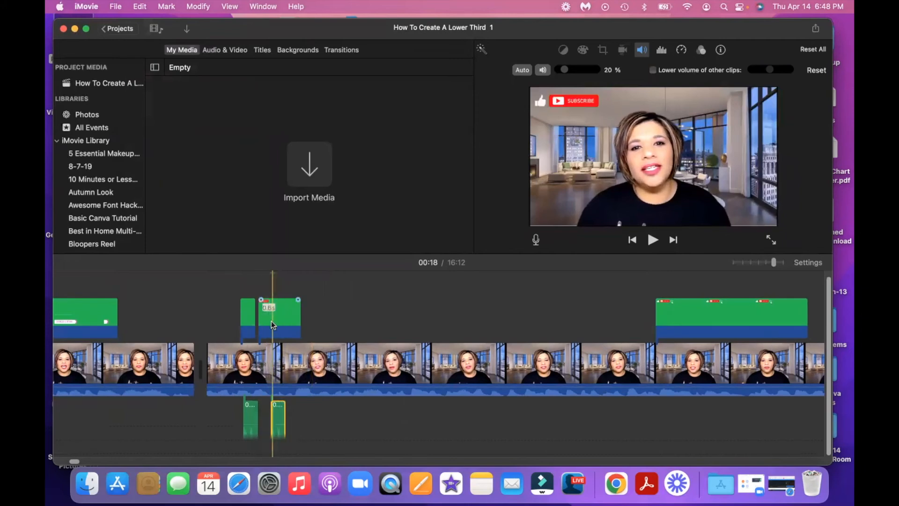
left_click(238, 317)
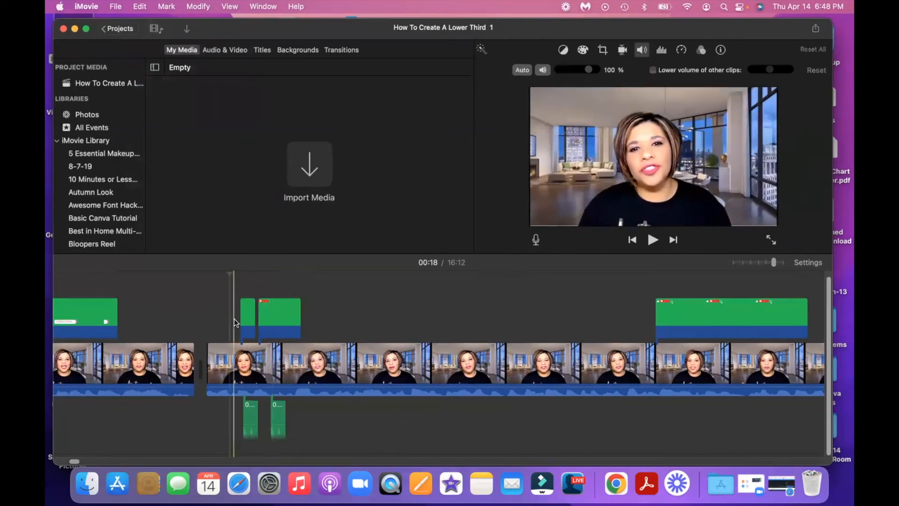
left_click(654, 240)
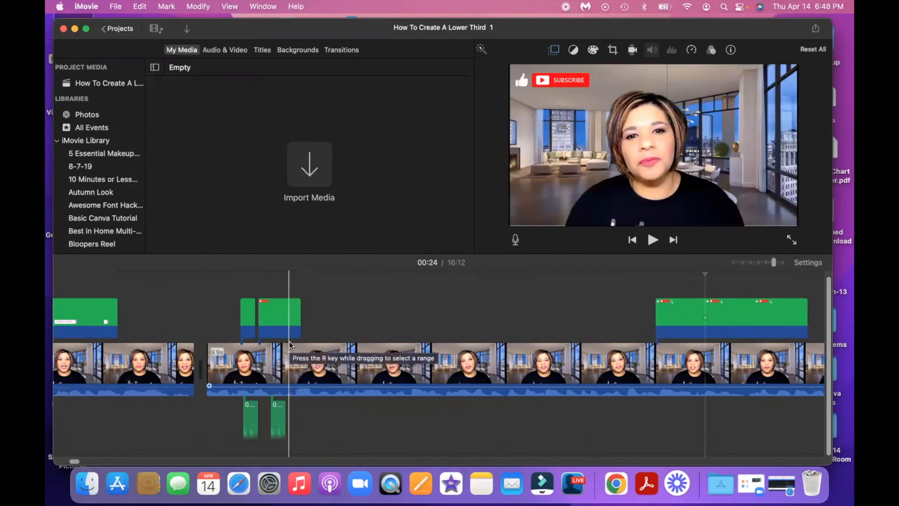
- Uncover the Pond 5 Music folder, preview Ding Notification # 2.wav and close the Music player
left_click_drag(173, 29, 252, 25)
left_click(95, 66)
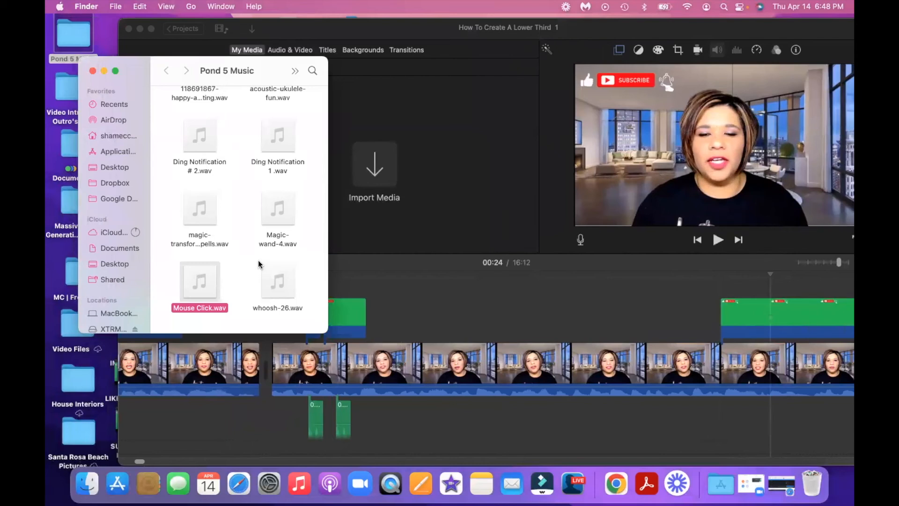
scroll(259, 265, "up", 2)
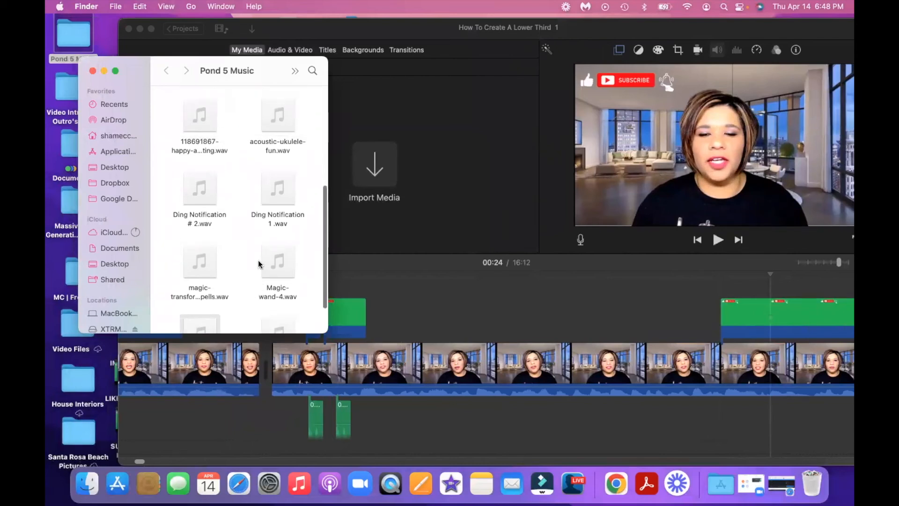
left_click(204, 197)
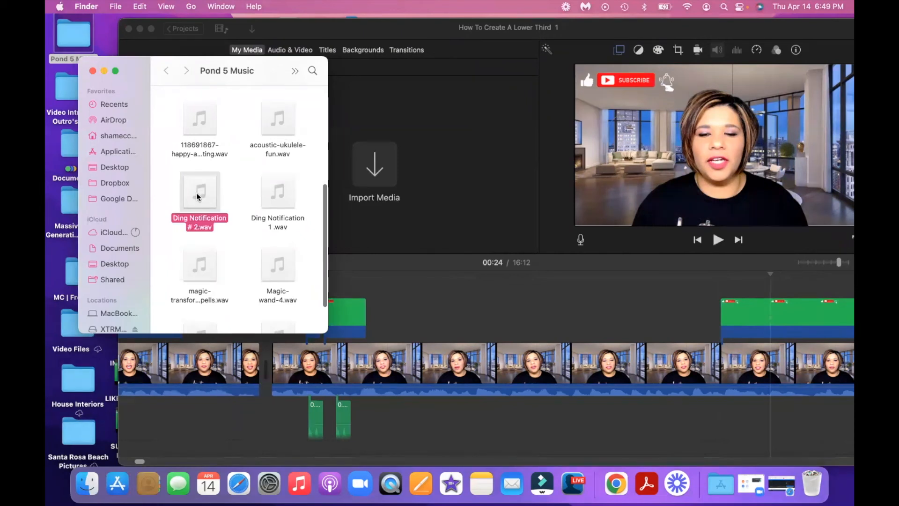
double_click(195, 195)
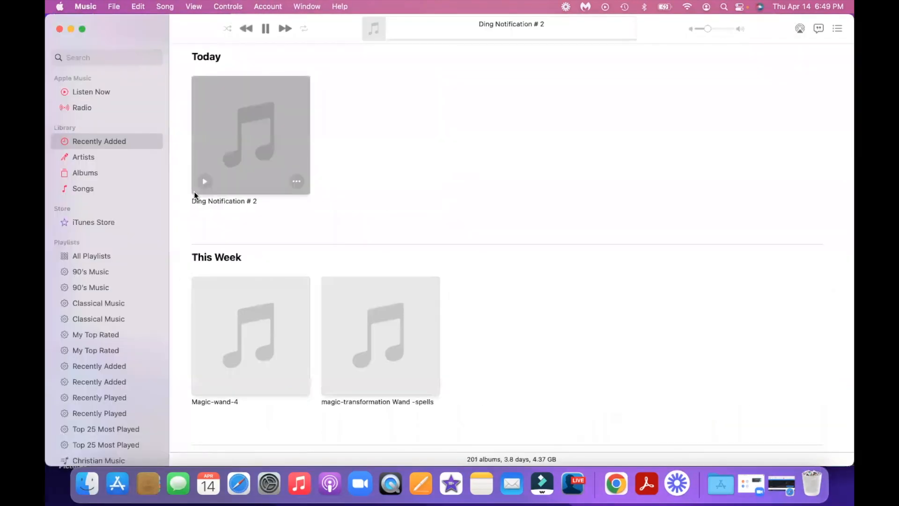
left_click(59, 29)
- Add Ding Notification # 2.wav beneath the footage at the bell overlay and place it slightly after the overlay's start
left_click_drag(191, 193, 723, 425)
left_click_drag(754, 27, 707, 29)
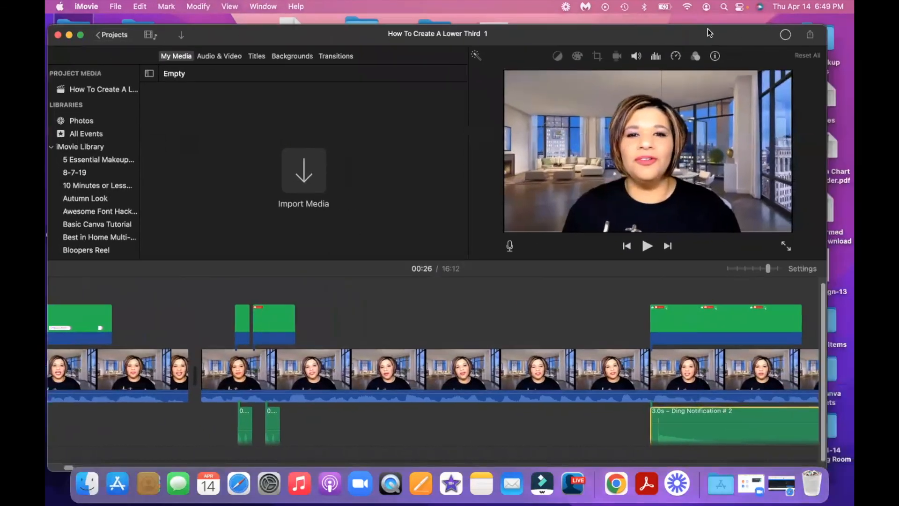
scroll(544, 416, "right", 10)
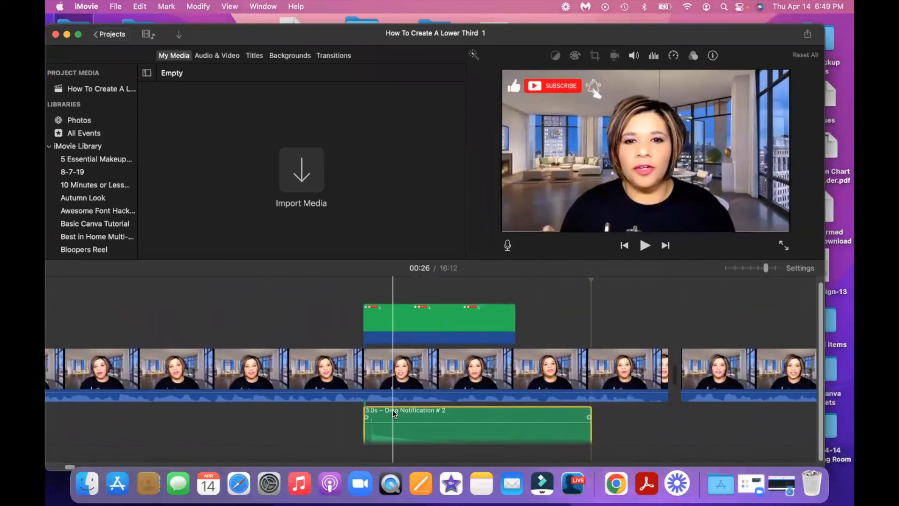
left_click_drag(393, 409, 401, 410)
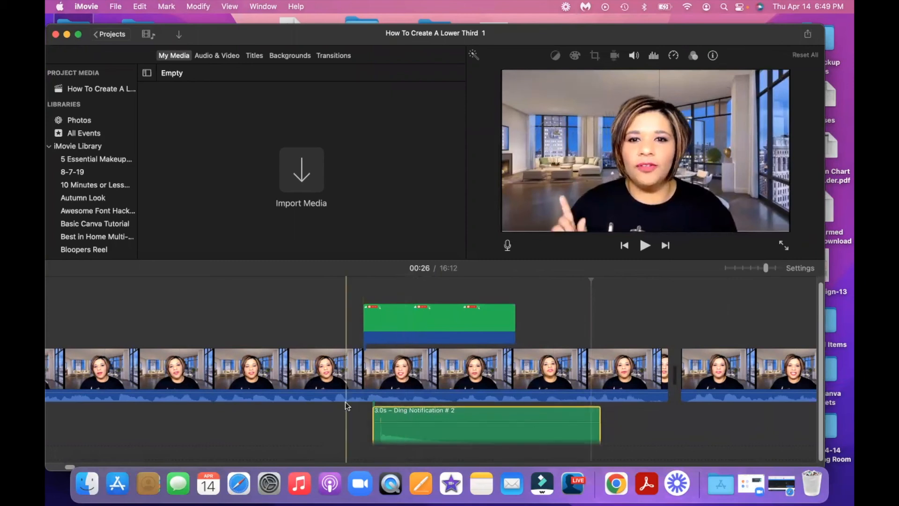
- Trim the start of the Ding Notification # 2 clip to 2.6 s, shift it slightly earlier and play the bell overlay section
left_click(350, 398)
left_click_drag(373, 427, 401, 430)
left_click(423, 412)
left_click_drag(455, 412, 433, 417)
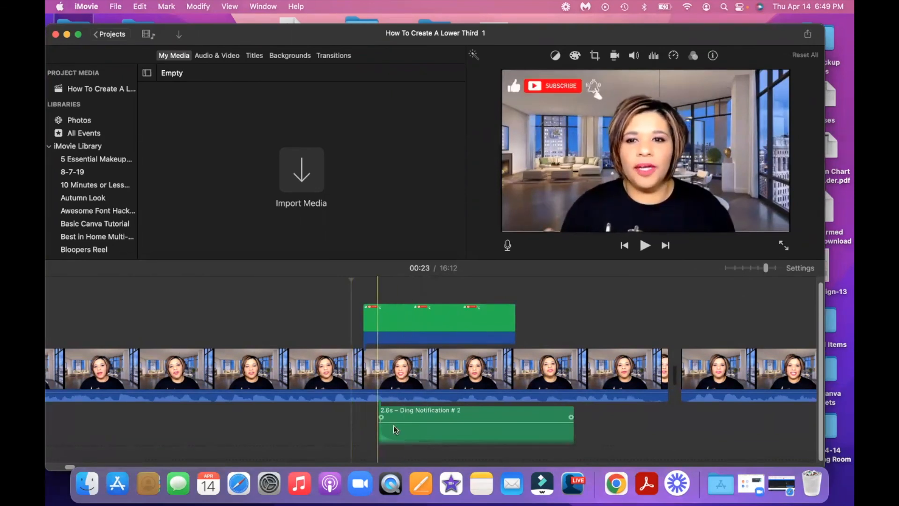
left_click(643, 247)
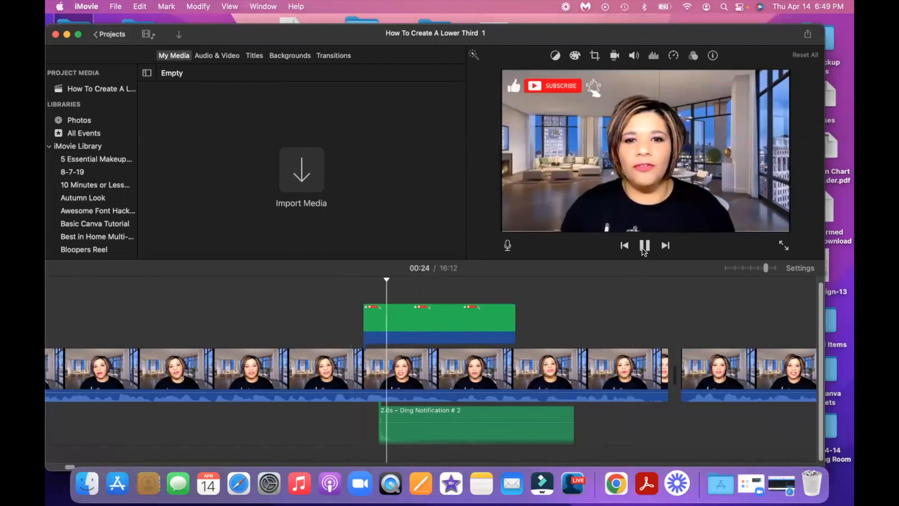
left_click(642, 248)
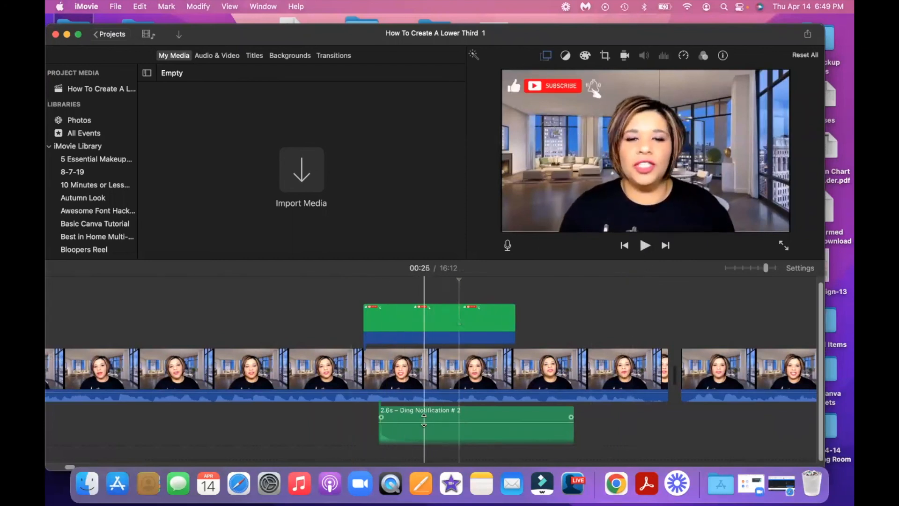
- Lower the Ding Notification # 2 clip's volume to 25% and replay from just before the bell overlay
left_click_drag(424, 420, 424, 427)
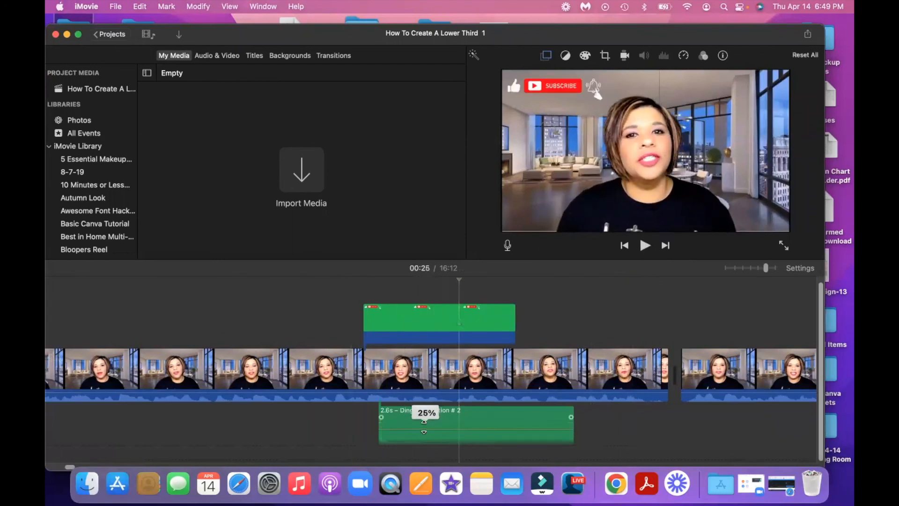
left_click(339, 417)
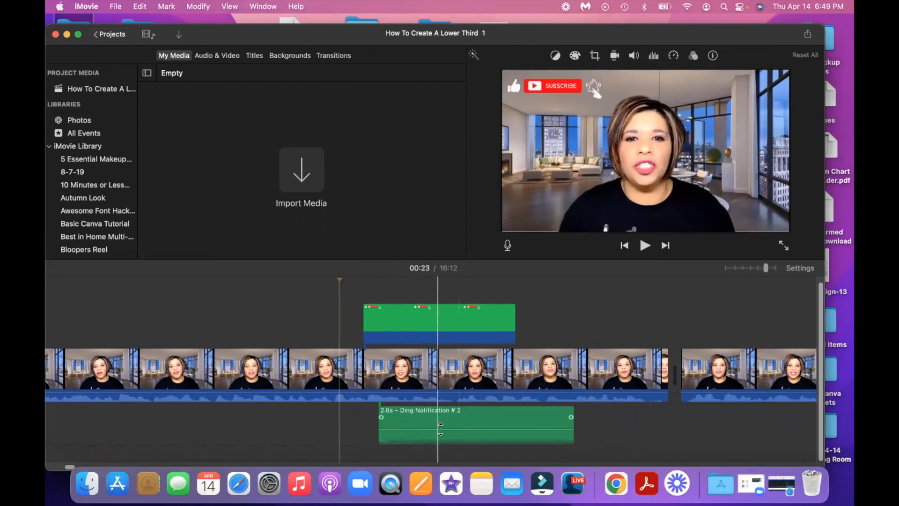
left_click(646, 245)
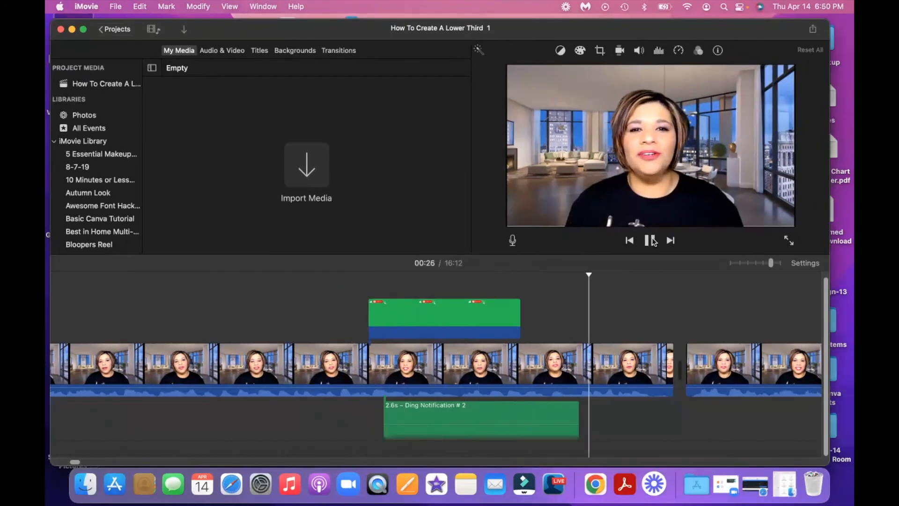
left_click(650, 240)
- Play the footage full screen from just before the LIKE overlay through the bell overlay
scroll(518, 351, "left", 10)
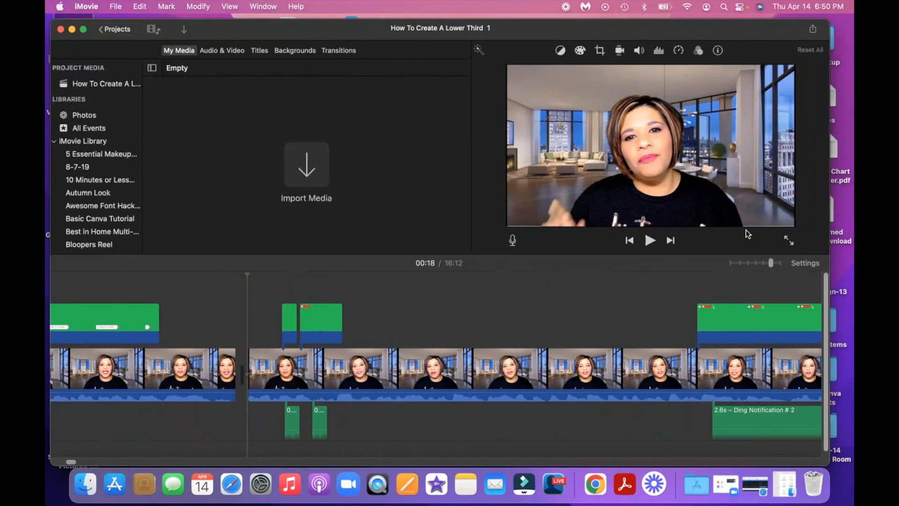
left_click(788, 241)
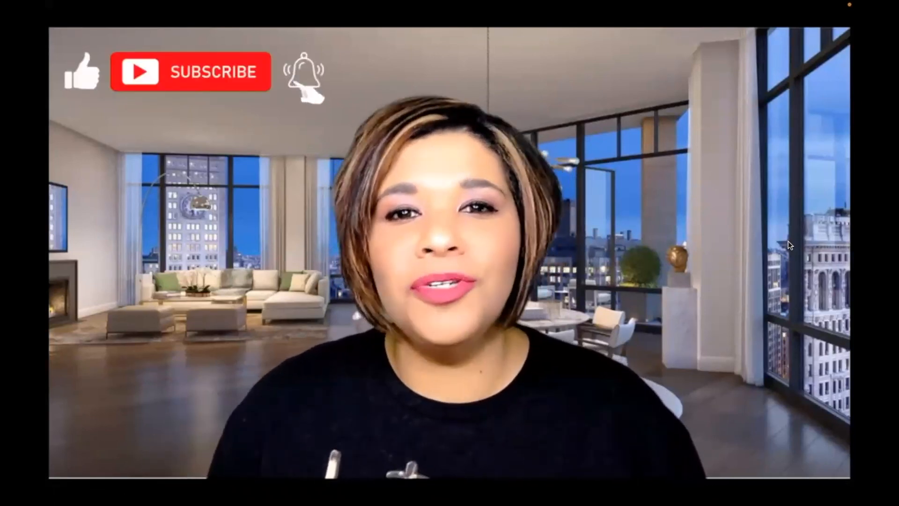
mouse_move(721, 266)
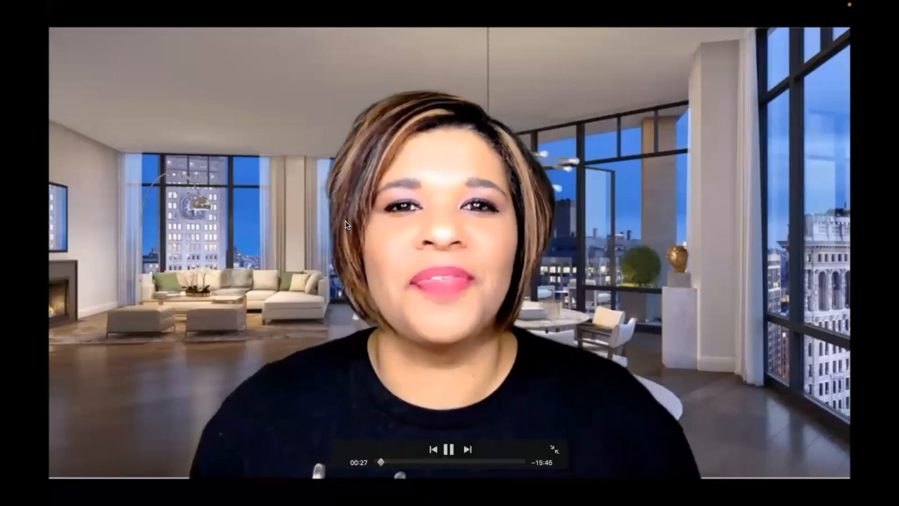